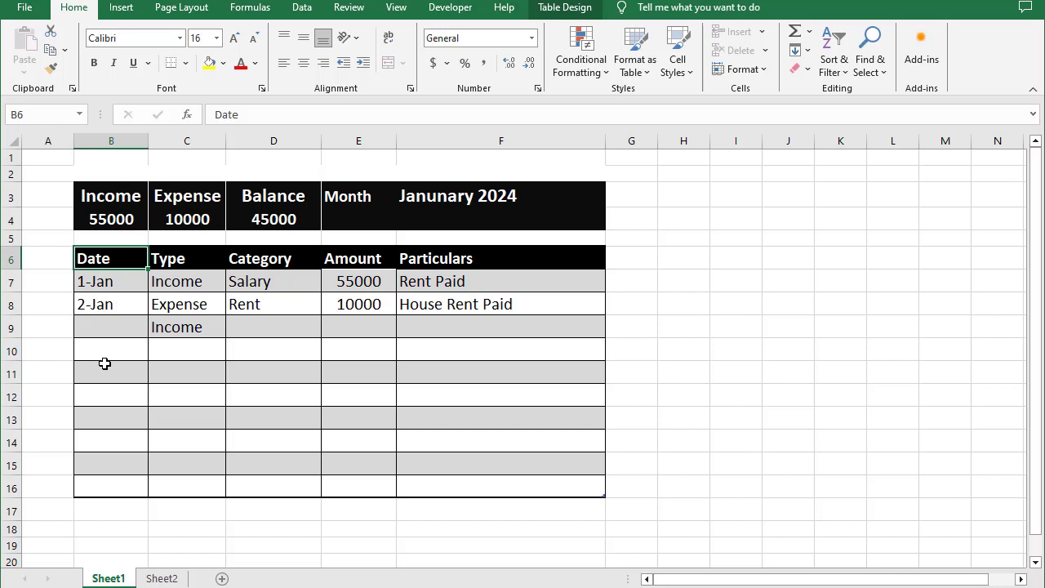
pyautogui.click(185, 262)
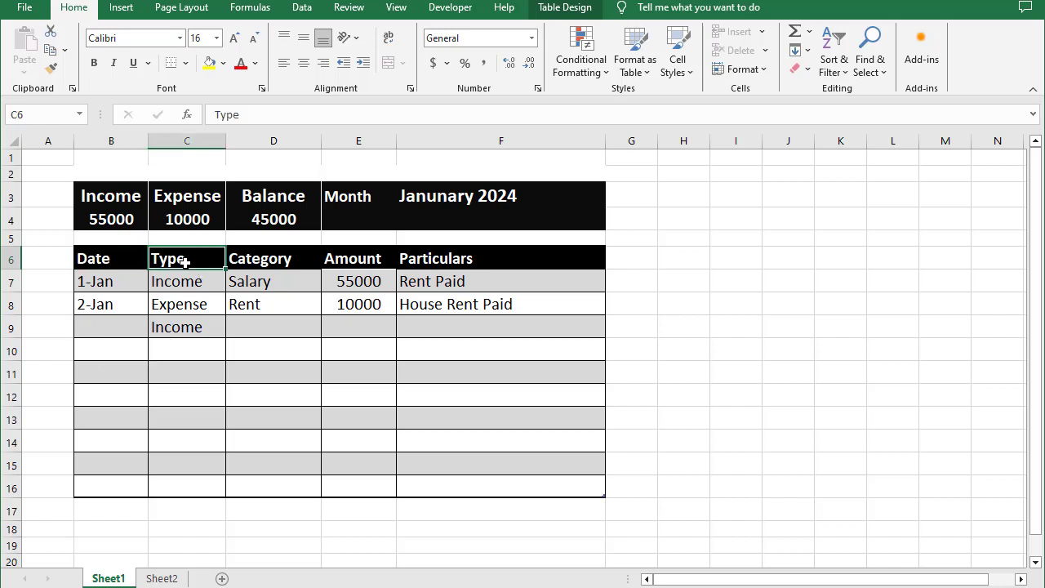
pyautogui.click(269, 260)
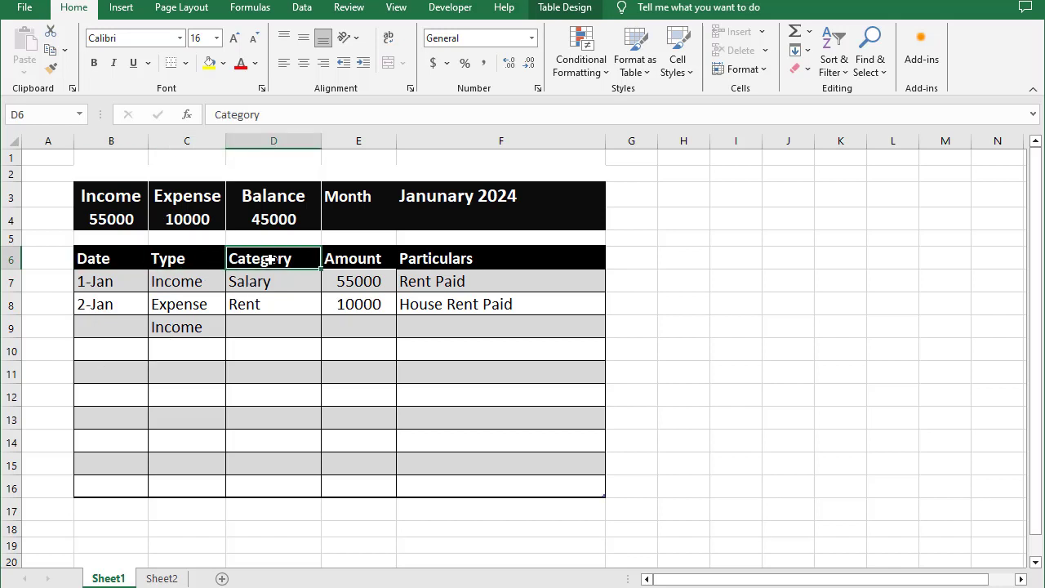
pyautogui.click(200, 347)
pyautogui.click(236, 344)
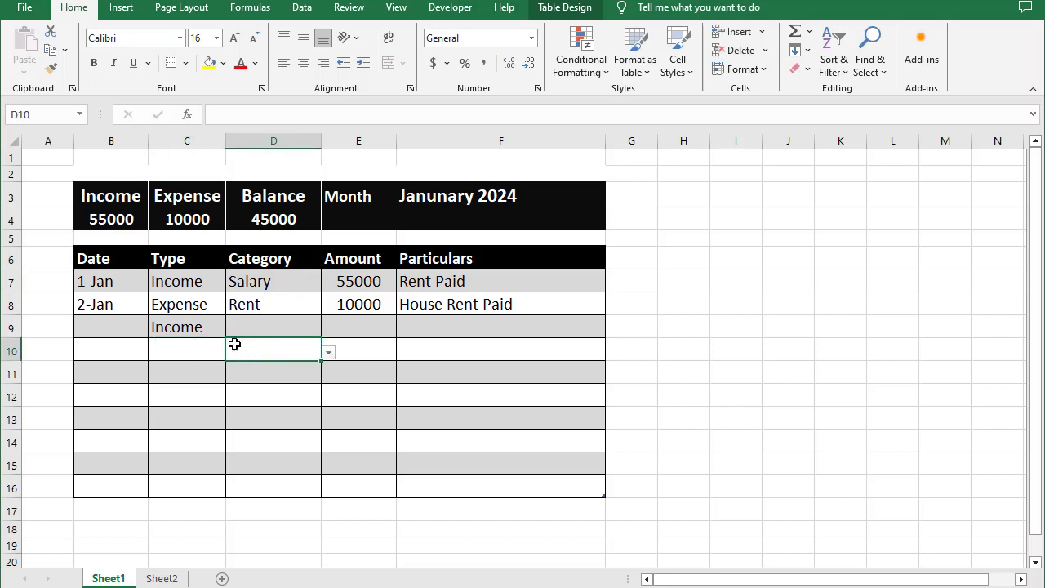
pyautogui.click(182, 348)
pyautogui.click(272, 341)
# - Set the Type in C10 to Income and show the Category choices for D10
pyautogui.click(181, 350)
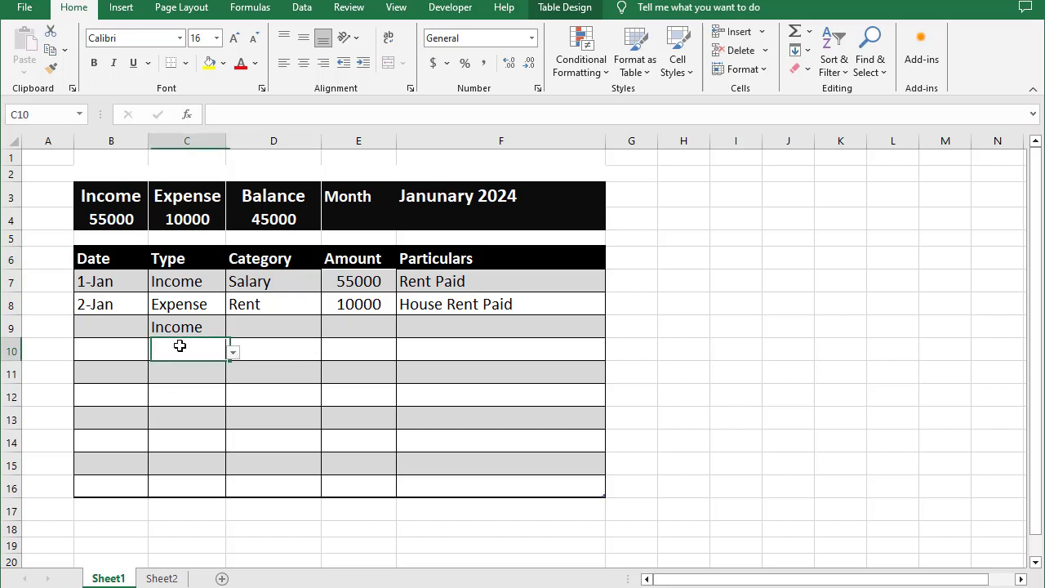
pyautogui.click(234, 352)
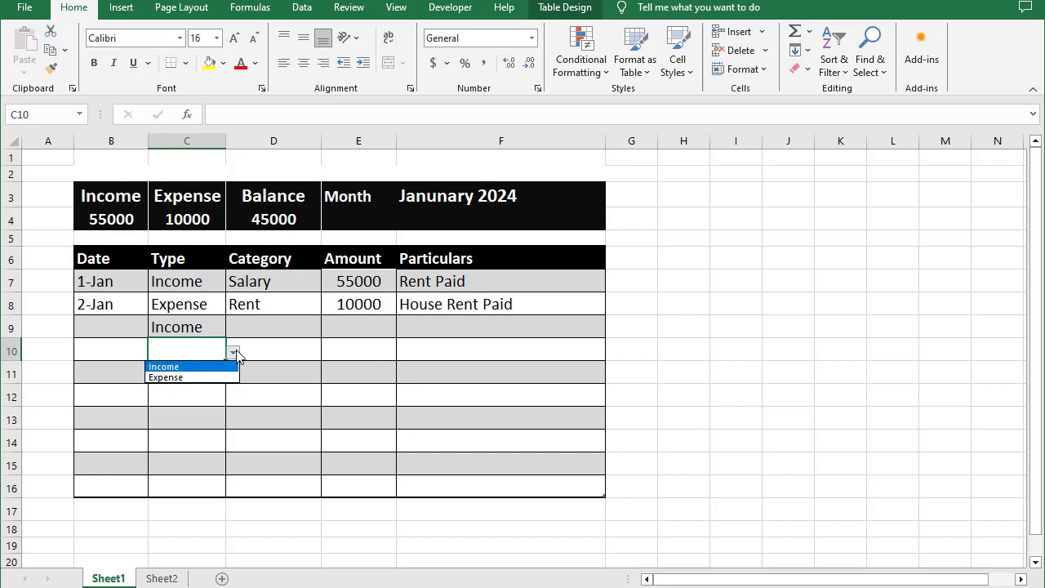
pyautogui.click(178, 367)
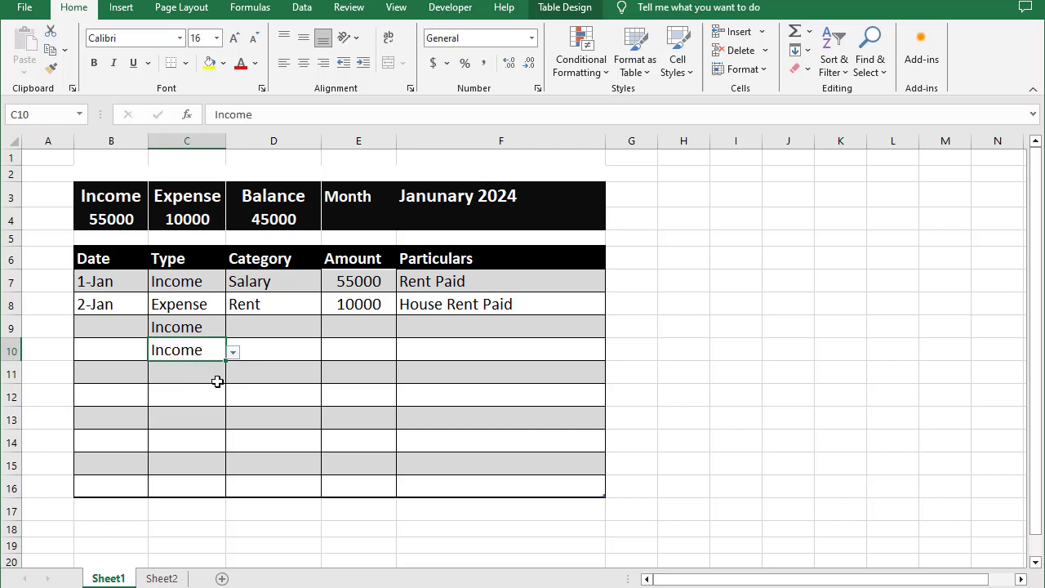
pyautogui.click(269, 354)
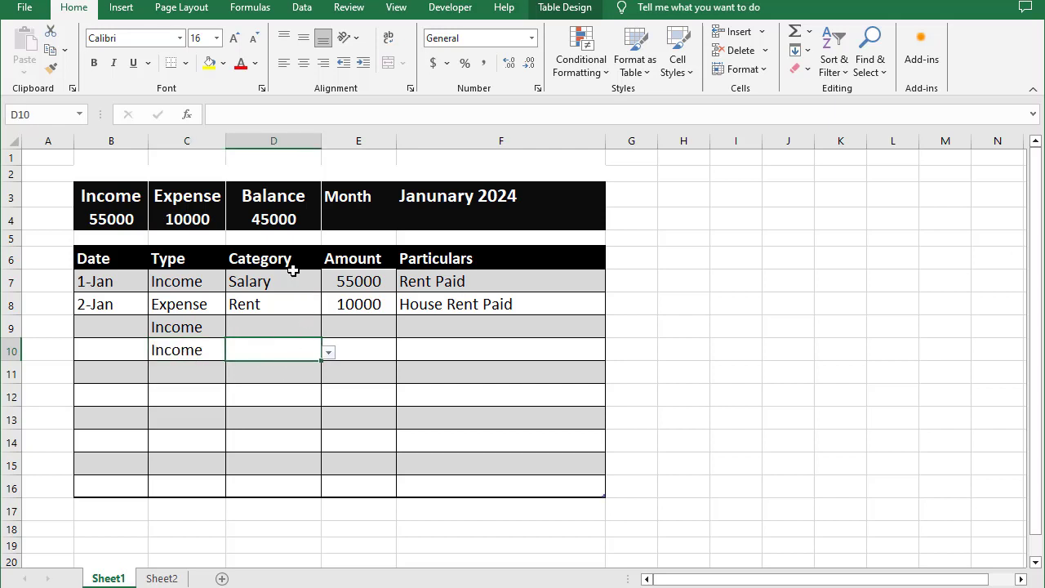
pyautogui.click(329, 353)
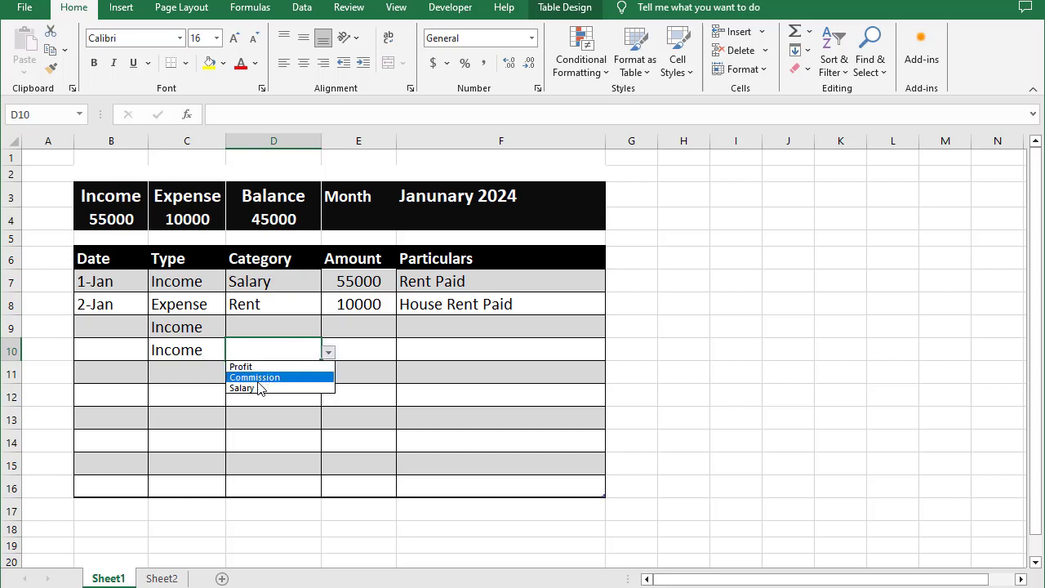
# - Change the Type in C9 to Expense and show the Category choices for D9
pyautogui.click(187, 326)
pyautogui.click(194, 326)
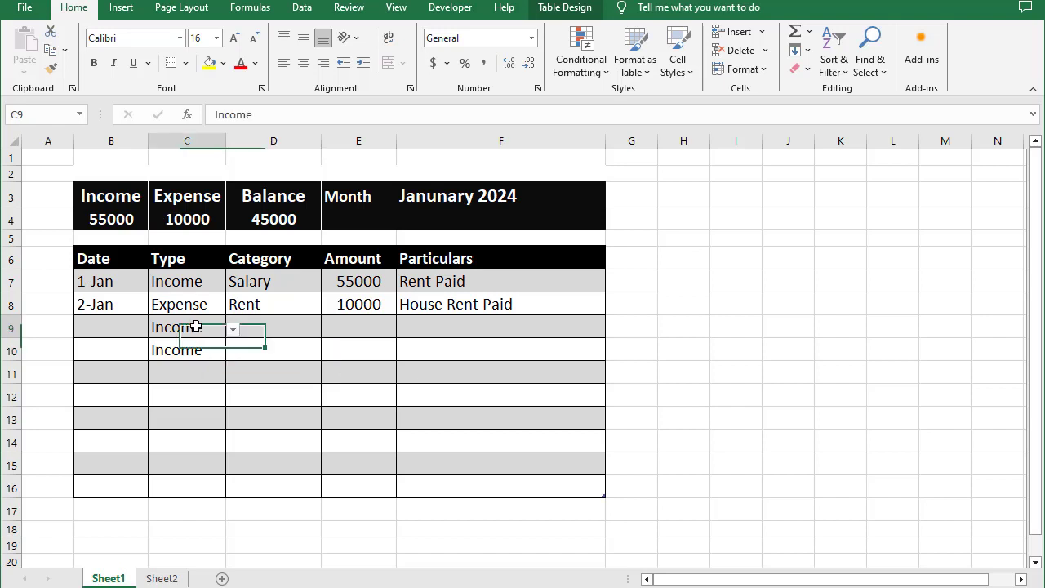
pyautogui.click(233, 330)
pyautogui.click(201, 353)
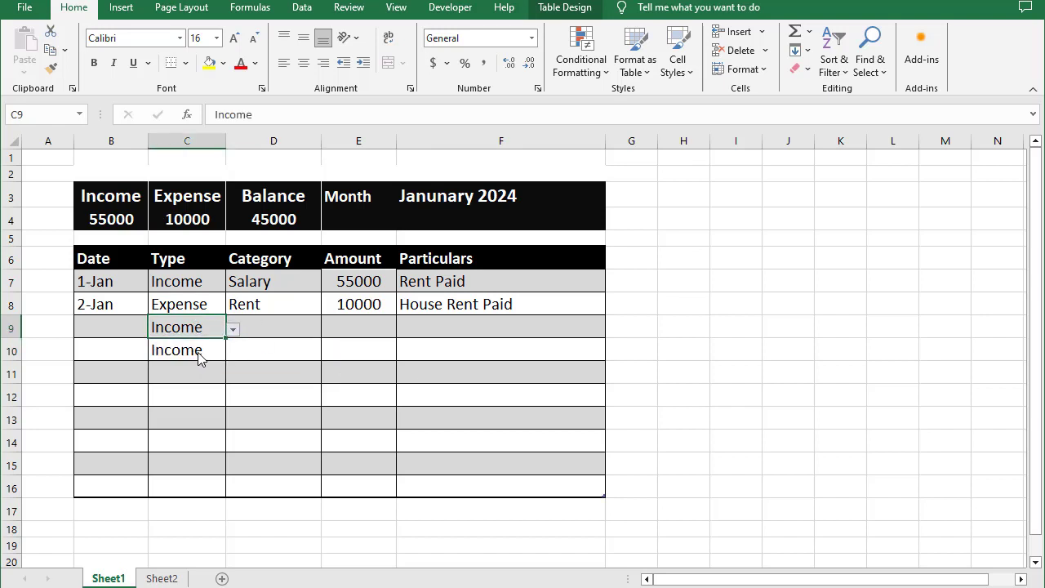
pyautogui.click(266, 326)
pyautogui.click(328, 329)
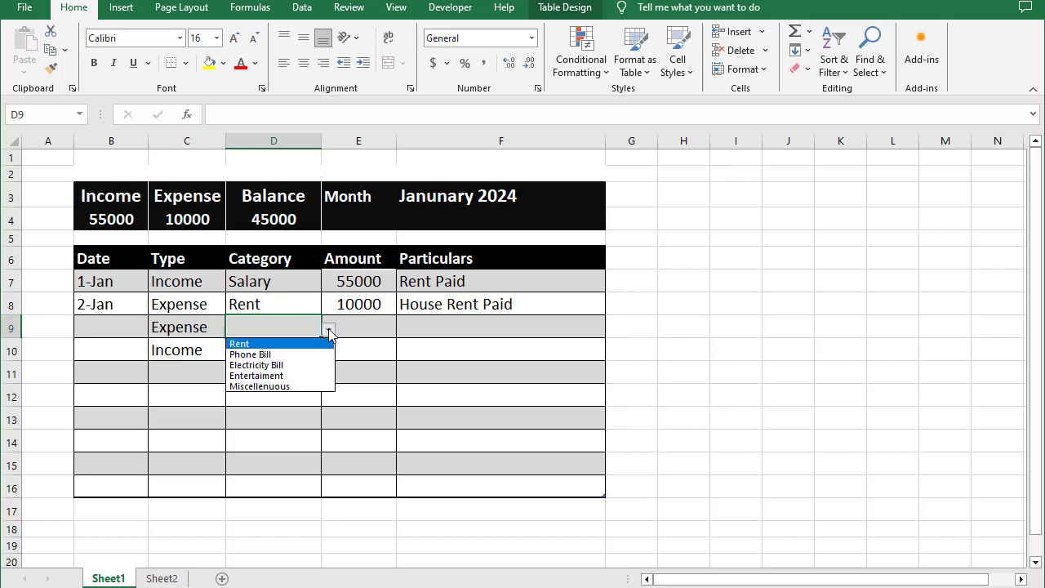
pyautogui.click(183, 383)
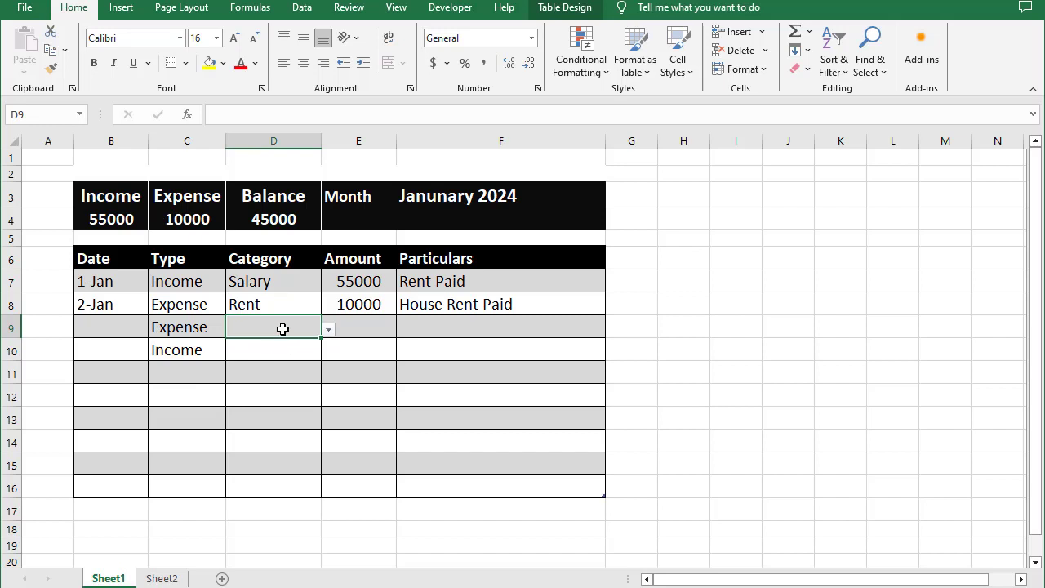
pyautogui.click(186, 330)
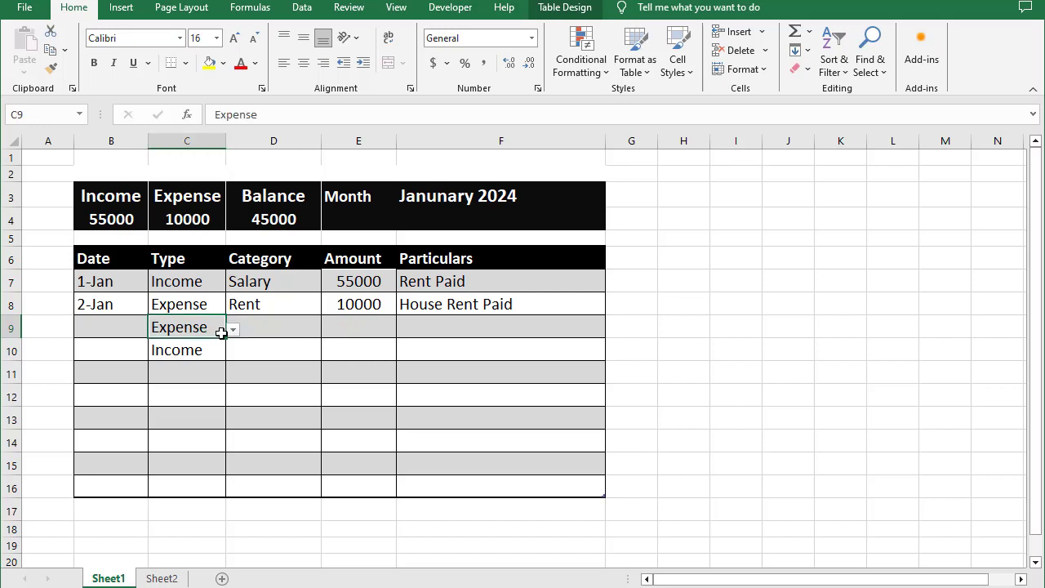
pyautogui.click(267, 330)
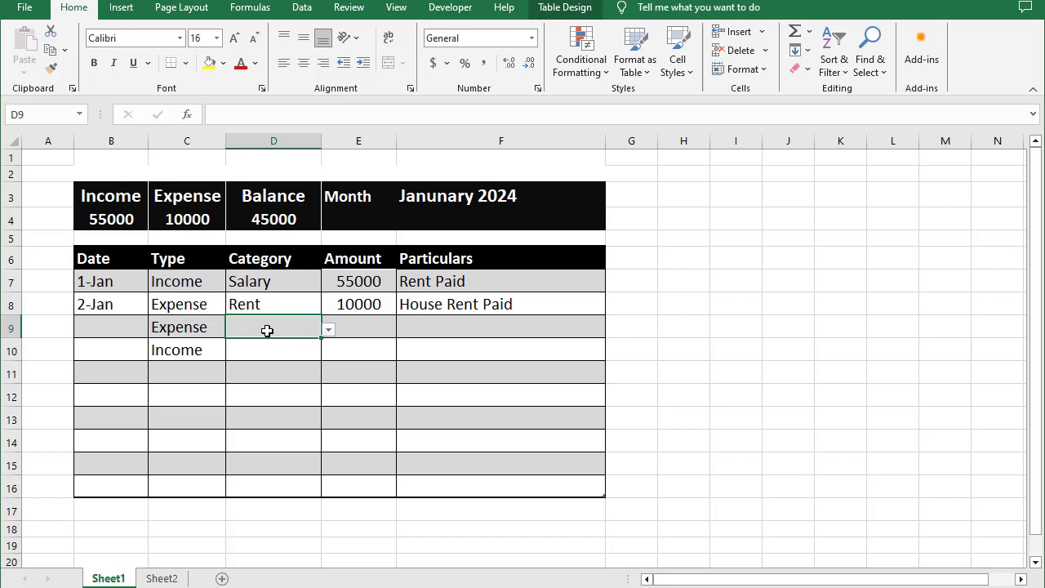
pyautogui.click(365, 325)
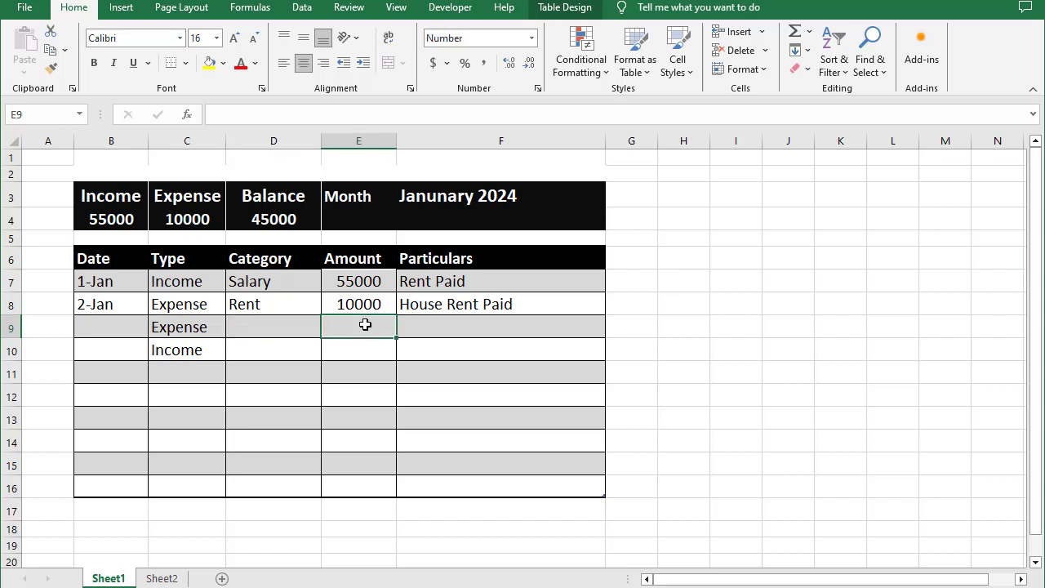
pyautogui.click(454, 326)
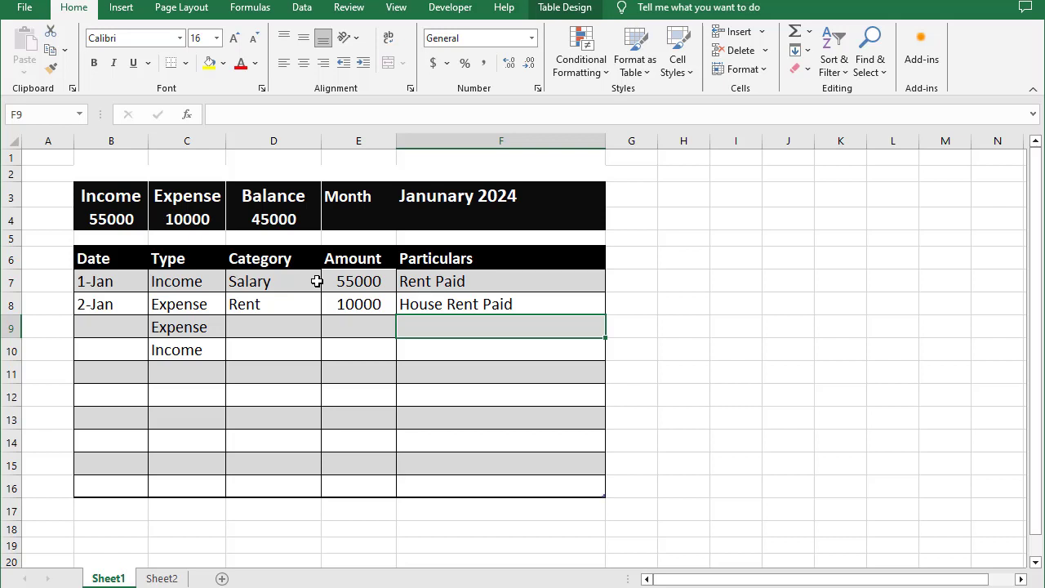
pyautogui.click(289, 326)
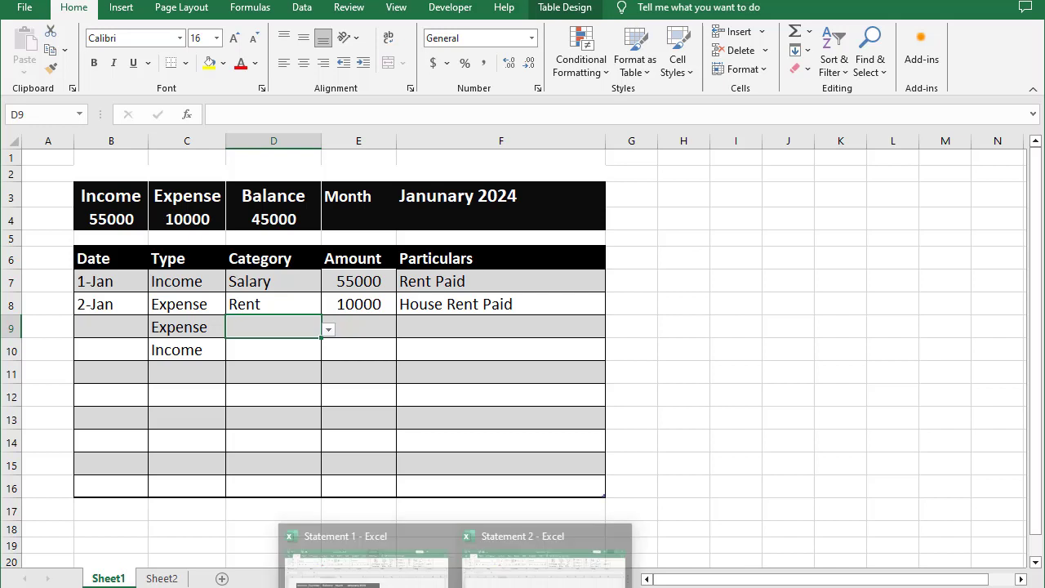
# - Switch to the Statement 2 workbook and enter the headers Date, Type and Category in B8:D8 of Sheet1
pyautogui.click(482, 552)
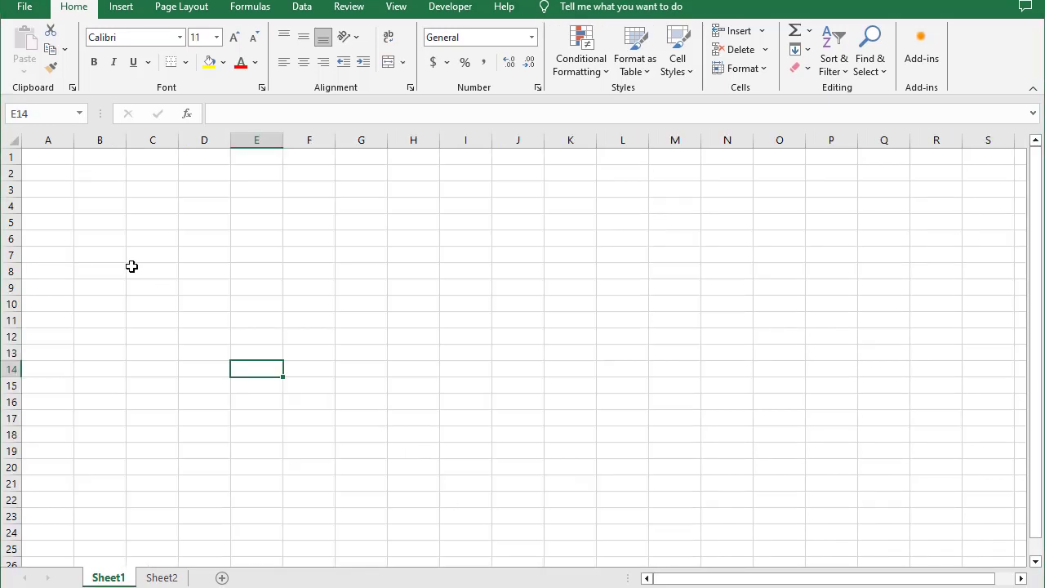
pyautogui.click(110, 240)
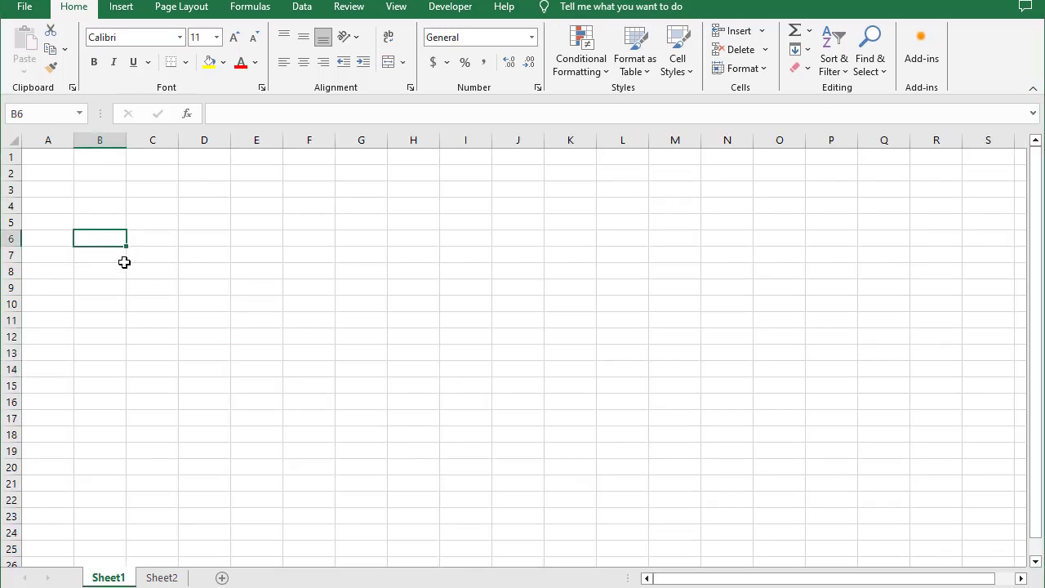
pyautogui.click(110, 270)
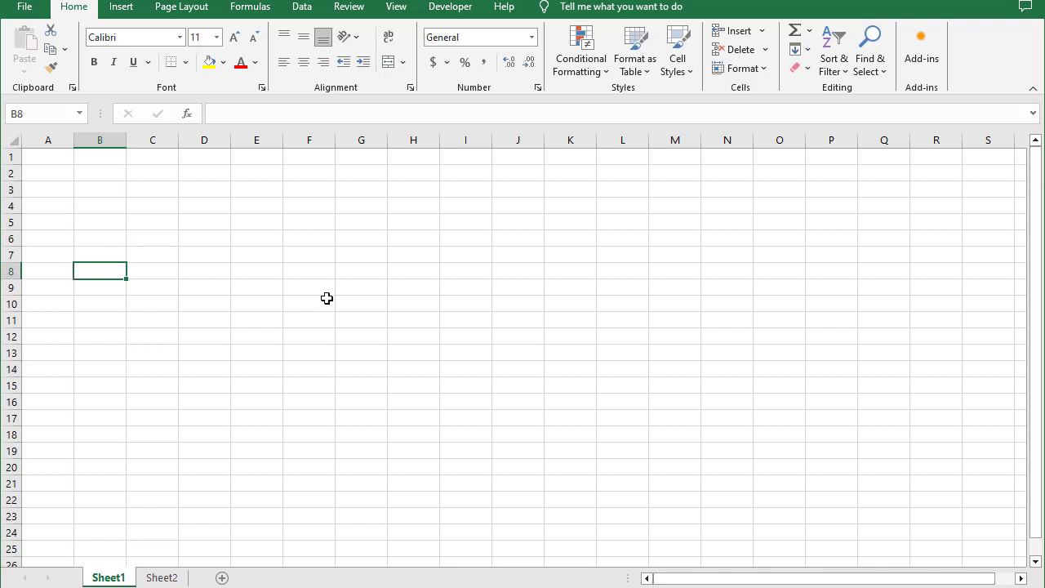
pyautogui.write('Date')
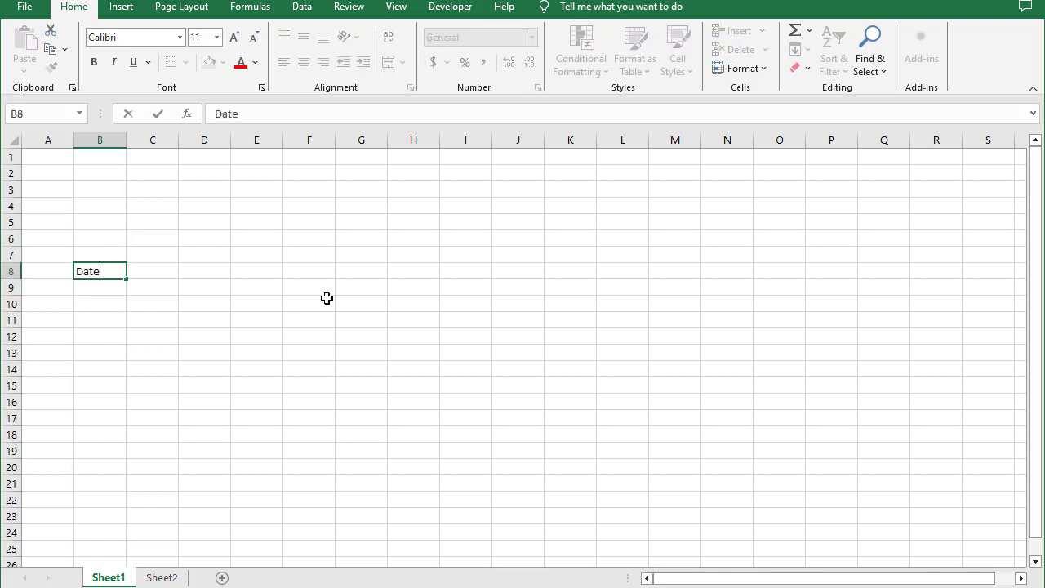
pyautogui.press('Tab')
pyautogui.write('Type')
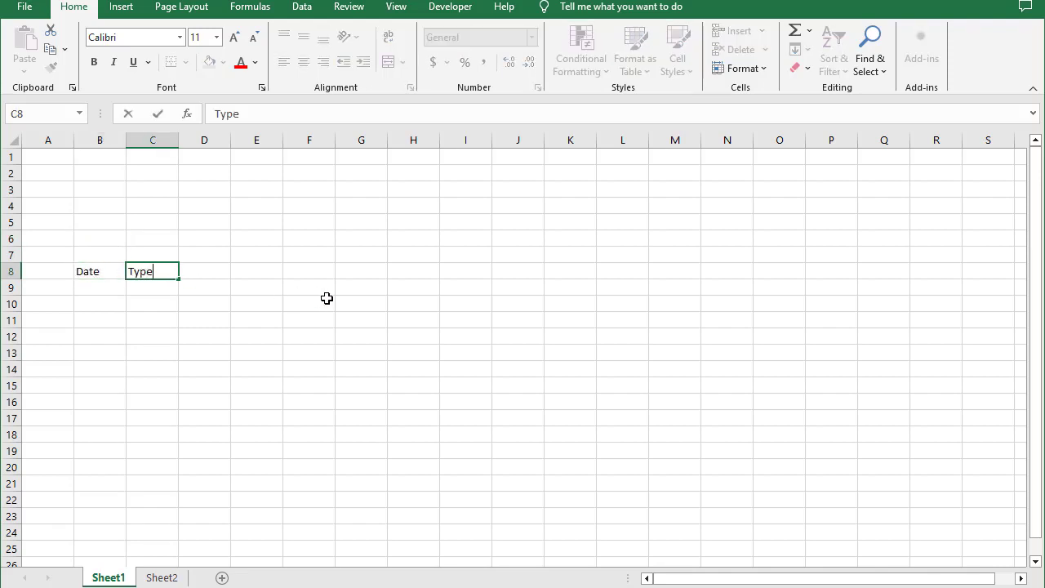
pyautogui.press('Tab')
pyautogui.write('Cate')
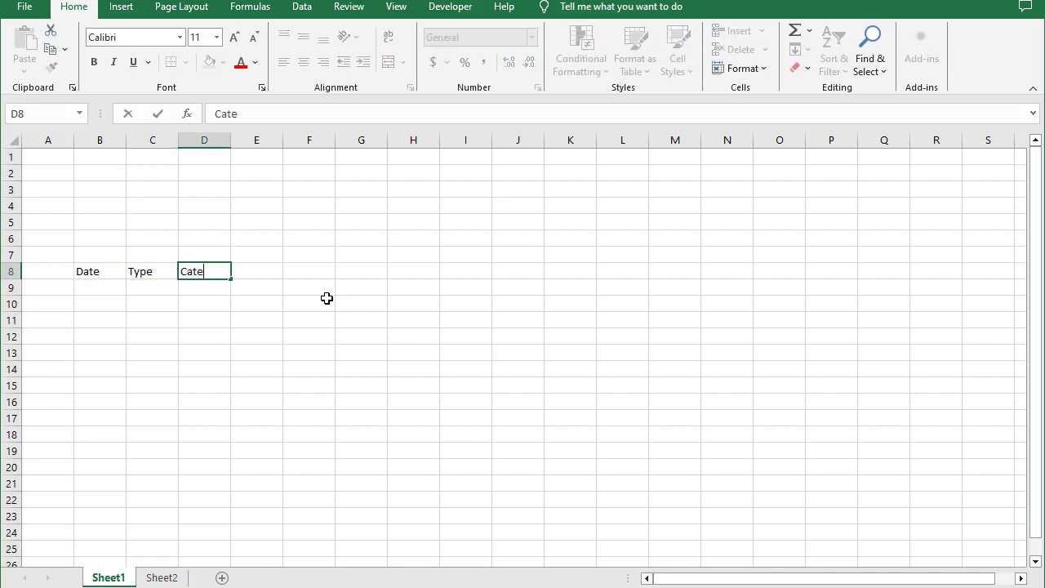
pyautogui.write('gory')
# - Complete the header row with Amount in E8 and Details in F8
pyautogui.press('Tab')
pyautogui.write('a')
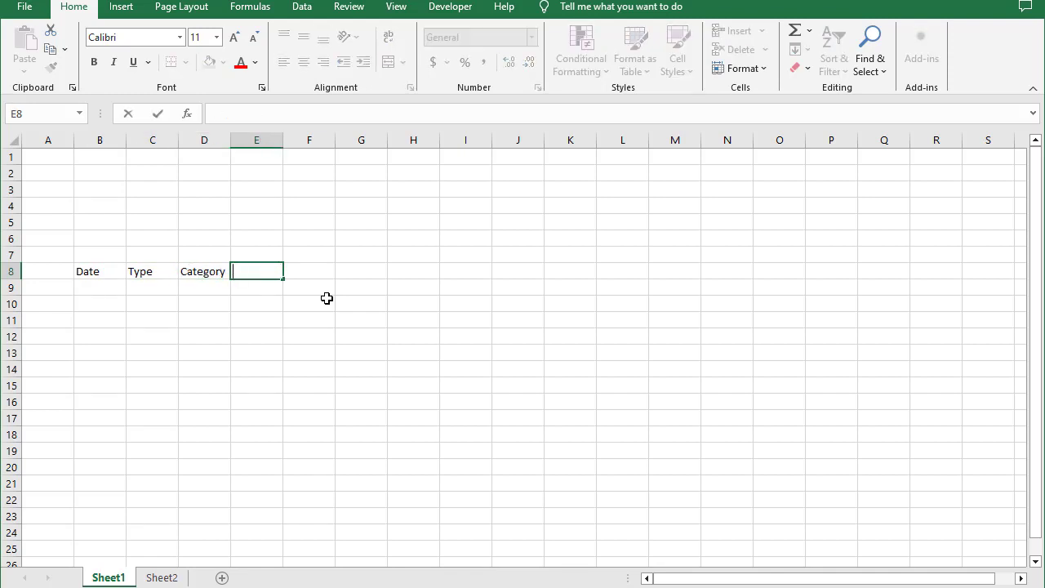
pyautogui.write('mount')
pyautogui.press('Tab')
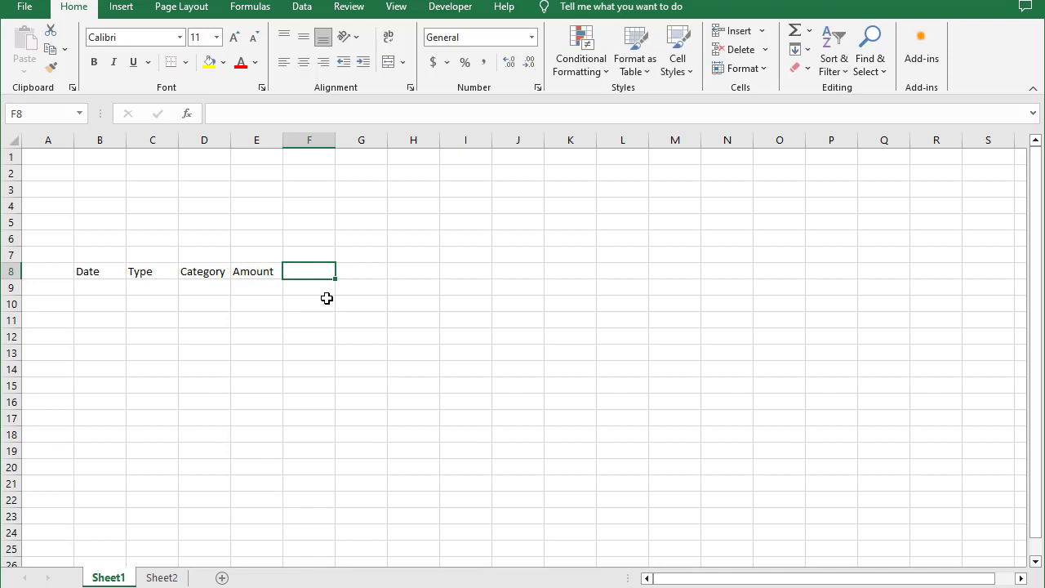
pyautogui.write('Deta')
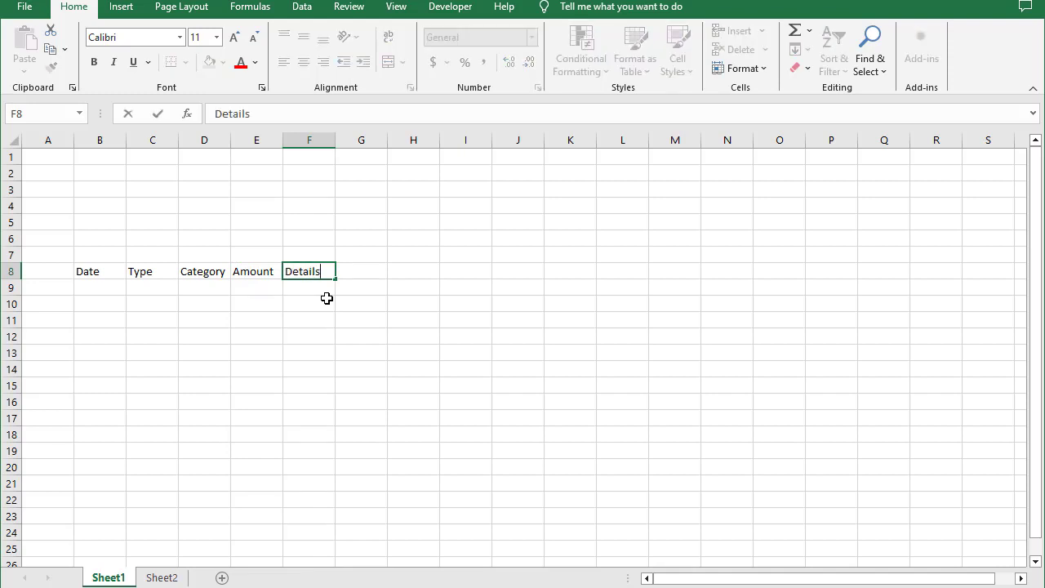
pyautogui.write('ils')
pyautogui.click(395, 332)
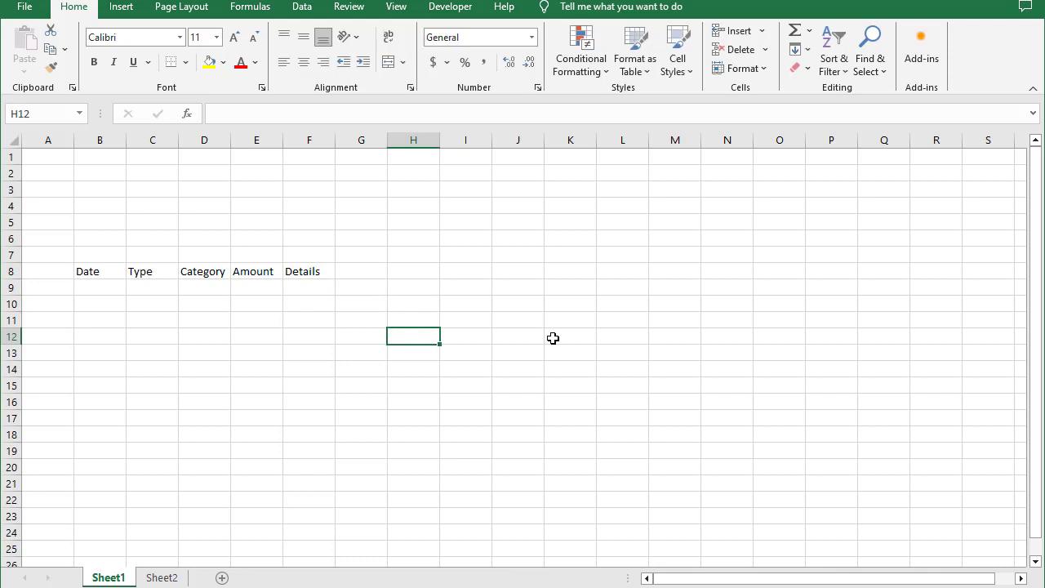
pyautogui.click(313, 271)
pyautogui.click(522, 330)
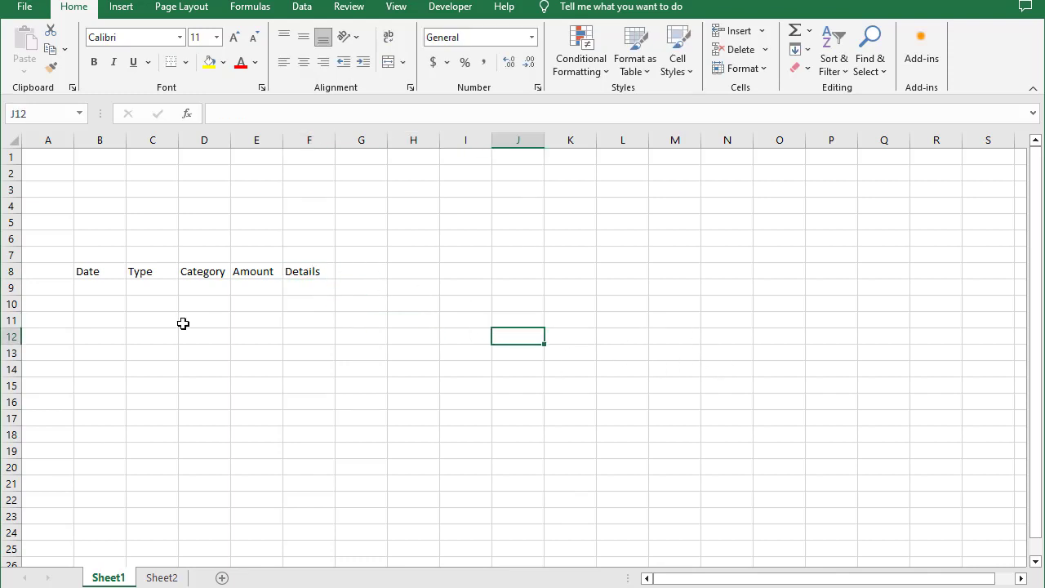
# - Convert the range B8:F10 into a table with headers and remove its filter buttons
pyautogui.moveTo(95, 275); pyautogui.dragTo(312, 308)
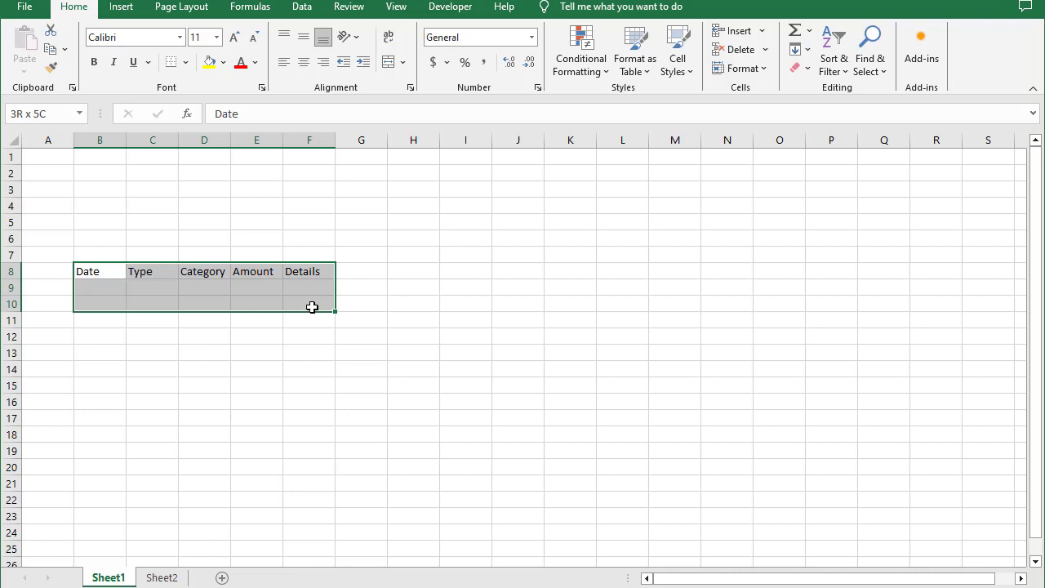
pyautogui.moveTo(312, 307); pyautogui.dragTo(312, 307)
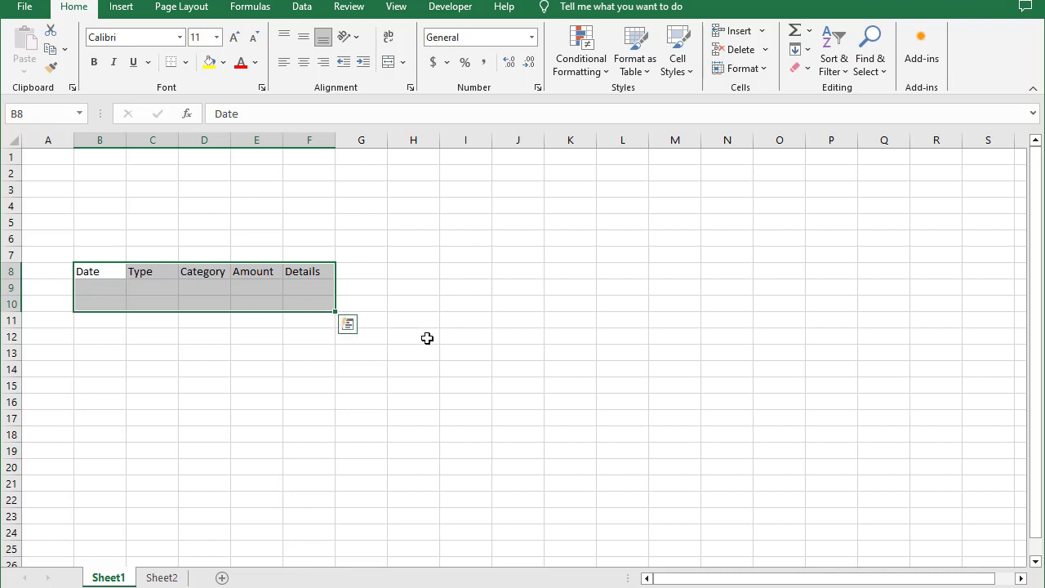
pyautogui.hotkey('ctrl', 't')
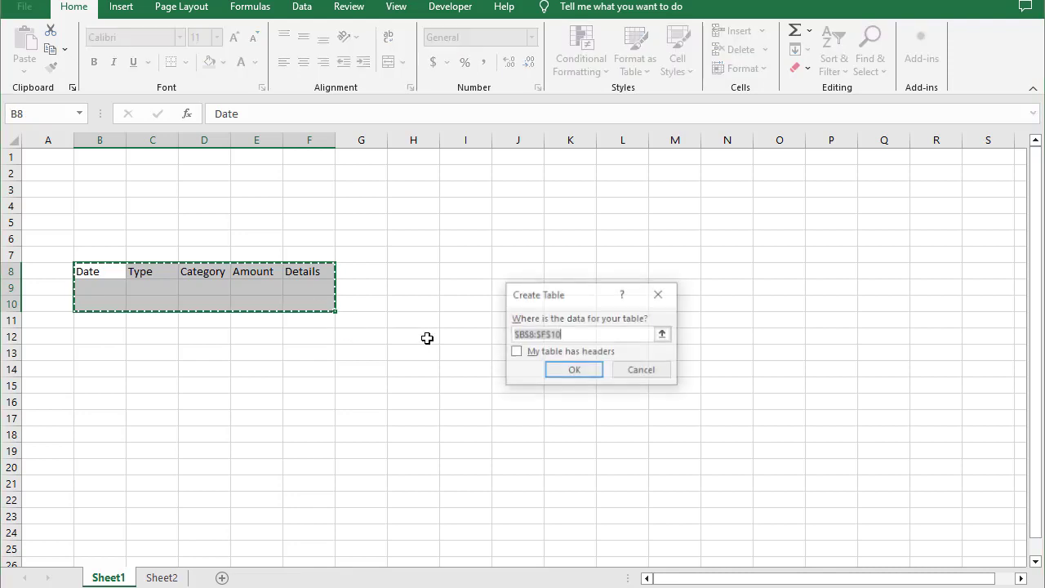
pyautogui.click(517, 352)
pyautogui.click(572, 372)
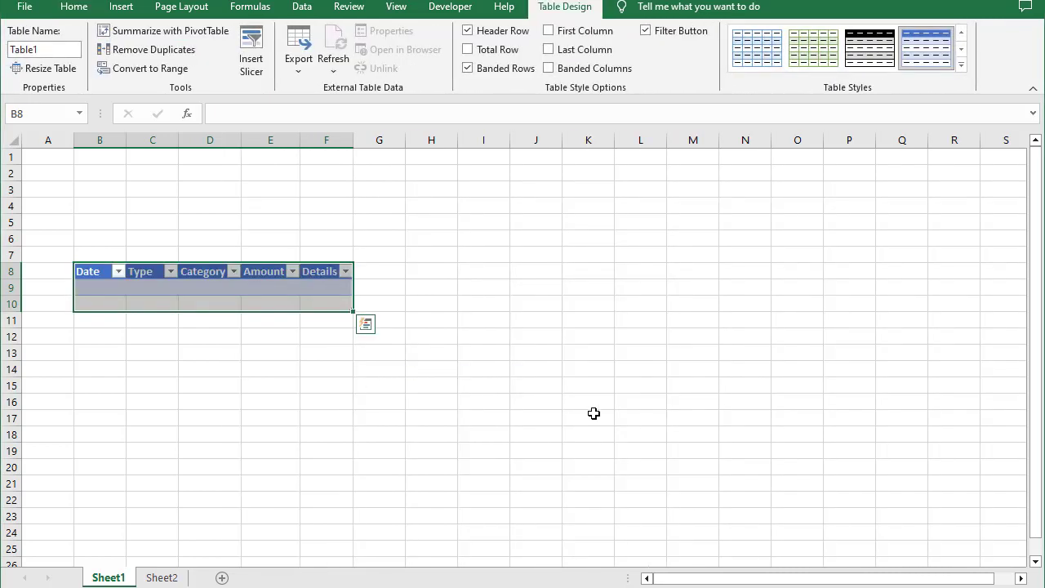
pyautogui.click(262, 290)
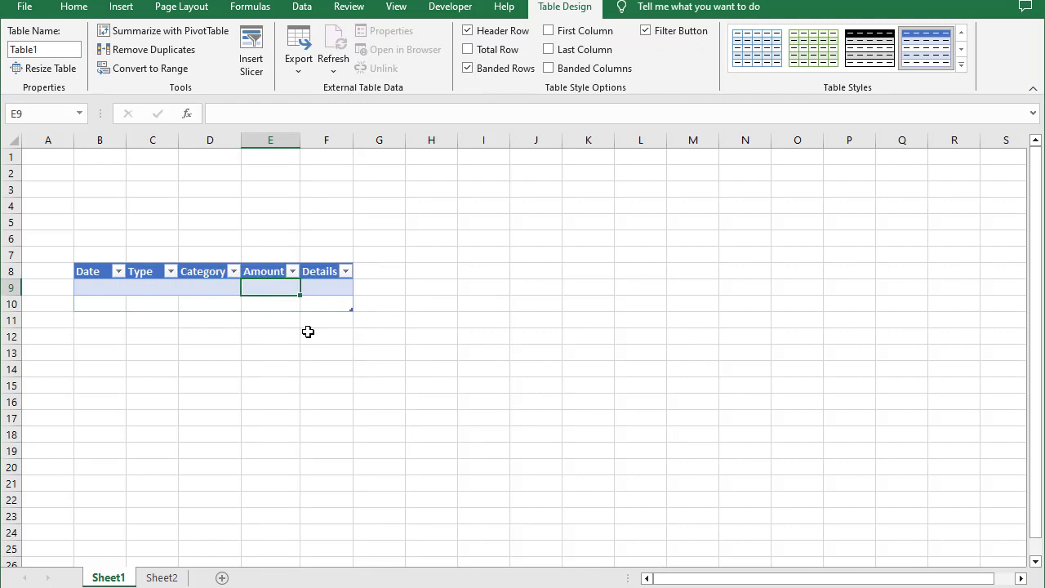
pyautogui.hotkey('ctrl', 'shift', 'l')
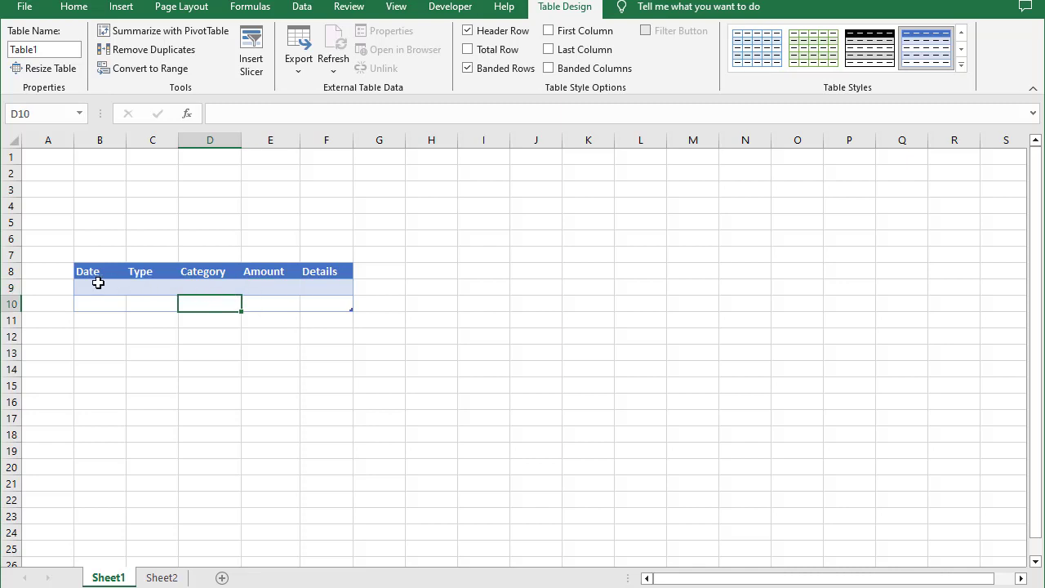
# - Increase the font size of the table range B8:F10 to 16
pyautogui.moveTo(84, 273); pyautogui.dragTo(311, 305)
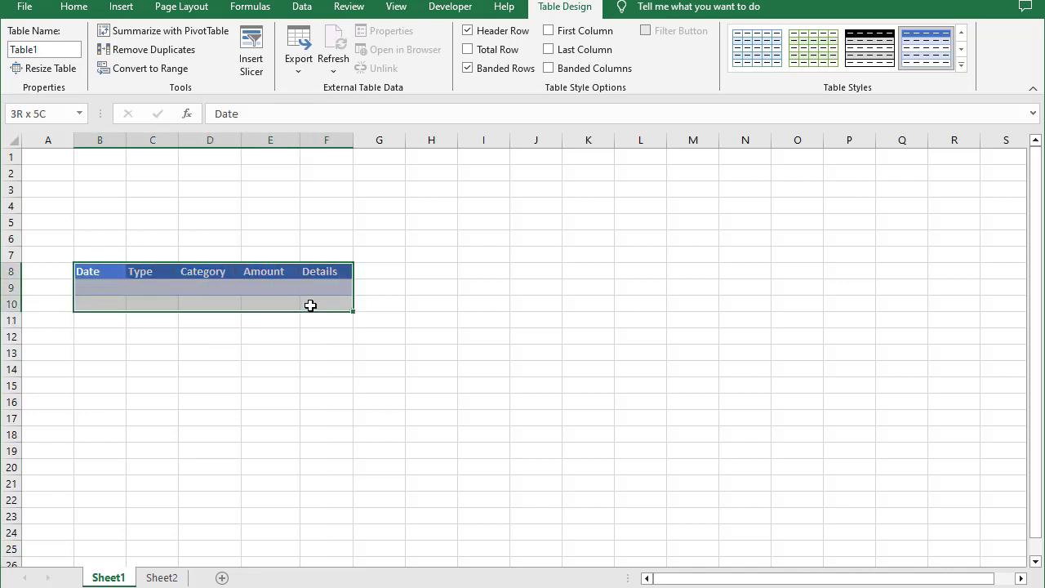
pyautogui.click(74, 7)
pyautogui.click(234, 38)
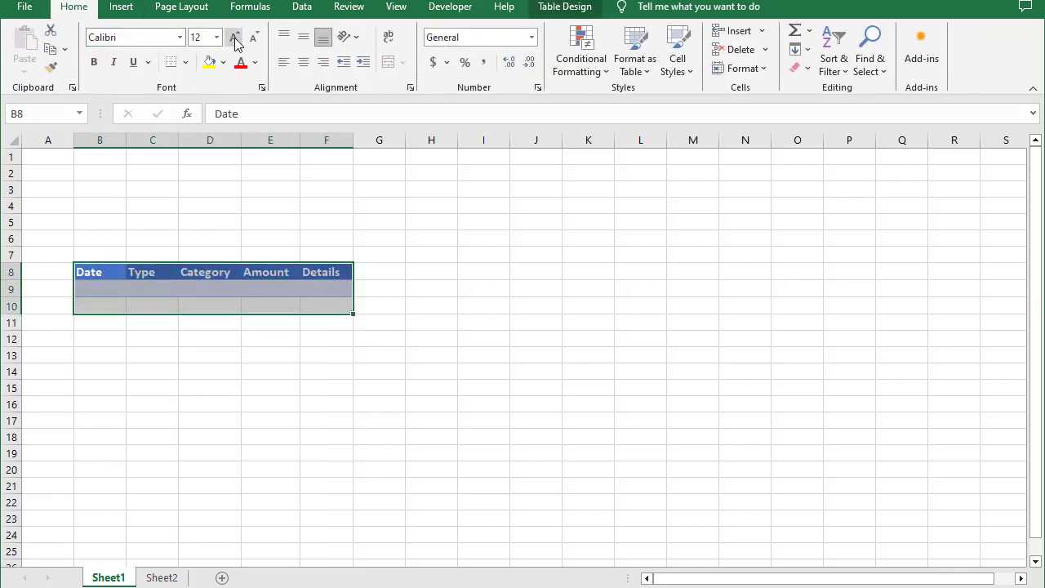
pyautogui.click(235, 39)
pyautogui.click(235, 39)
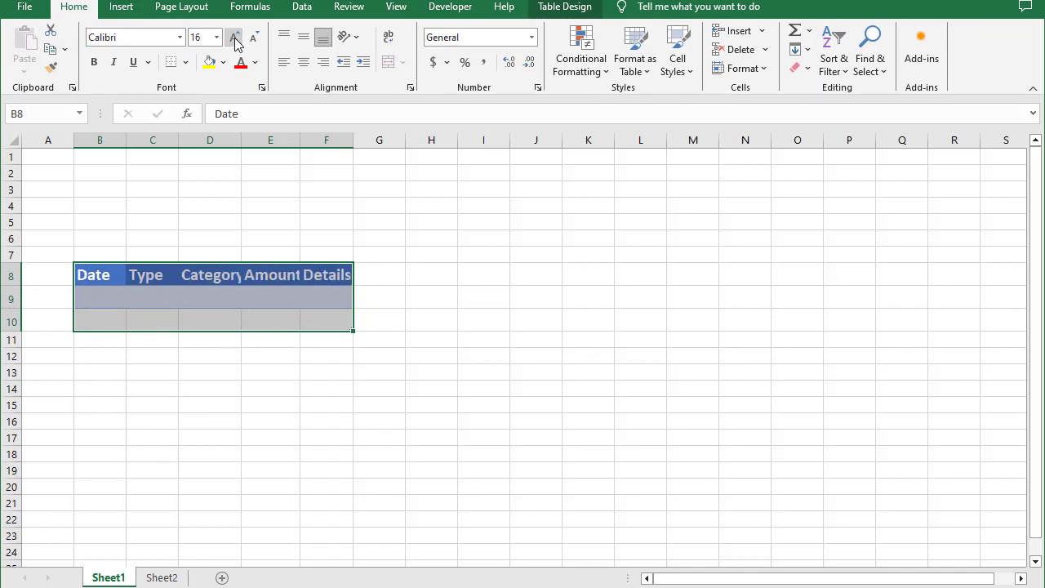
pyautogui.click(135, 204)
# - Widen columns B to F so the enlarged headers fit, making the Details column the widest
pyautogui.moveTo(126, 140); pyautogui.dragTo(240, 163)
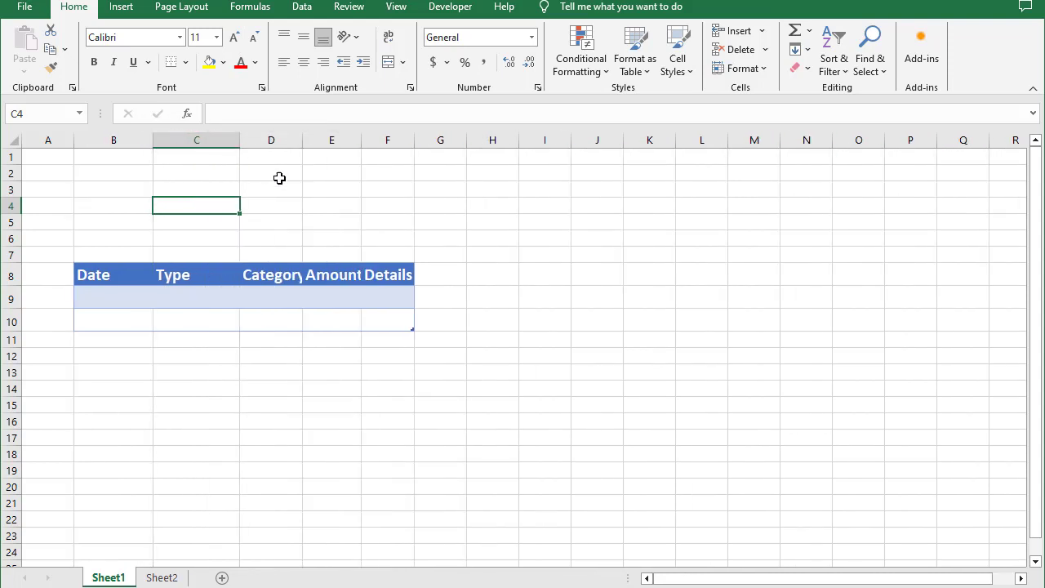
pyautogui.moveTo(305, 141); pyautogui.dragTo(346, 187)
pyautogui.moveTo(404, 140); pyautogui.dragTo(422, 161)
pyautogui.moveTo(474, 139); pyautogui.dragTo(580, 237)
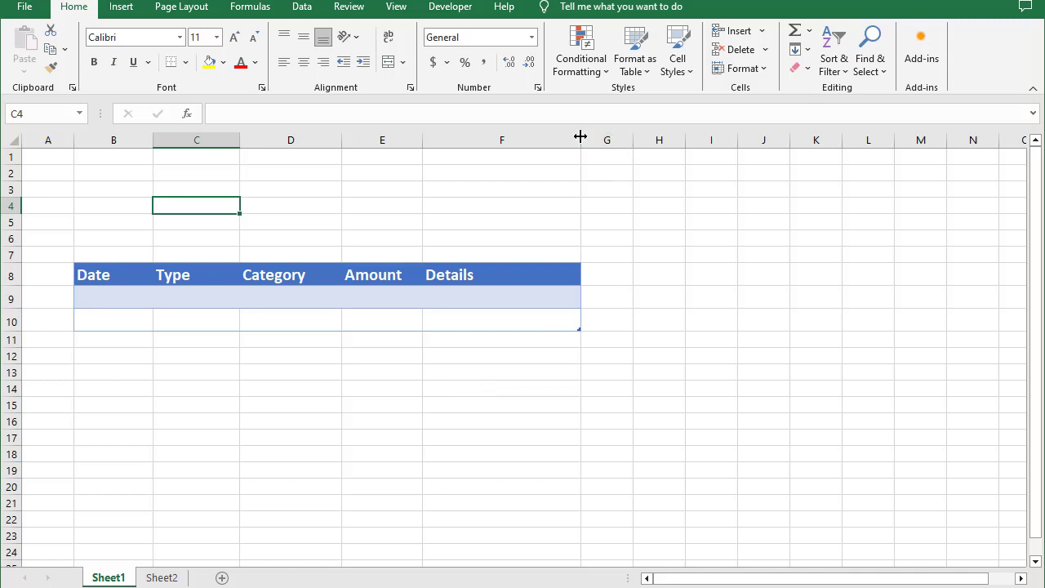
pyautogui.moveTo(580, 137); pyautogui.dragTo(600, 160)
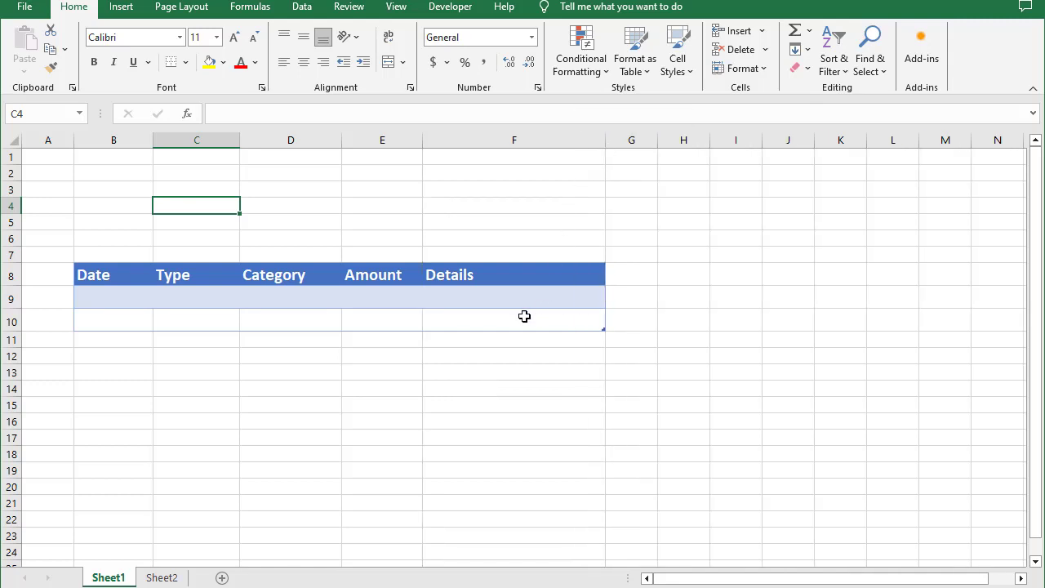
# - Apply the grey Medium table style with black cell borders from the last Medium row to the table
pyautogui.click(464, 302)
pyautogui.click(469, 322)
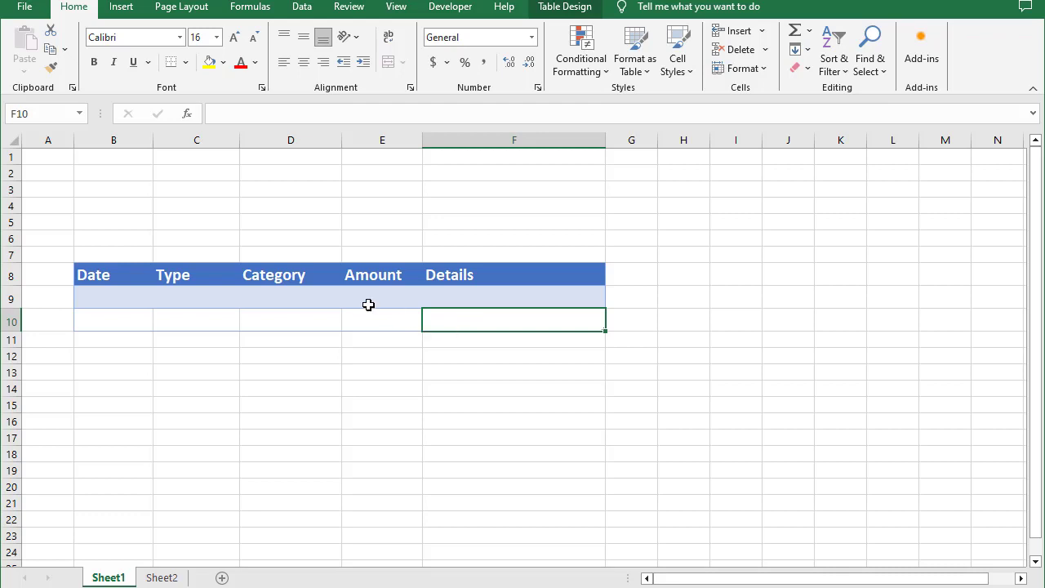
pyautogui.click(340, 304)
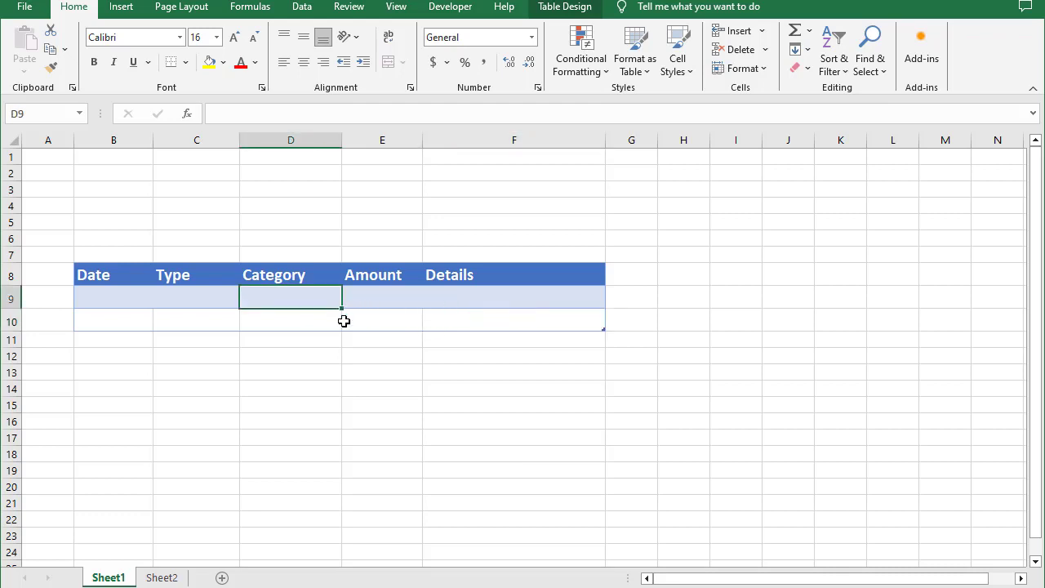
pyautogui.click(565, 7)
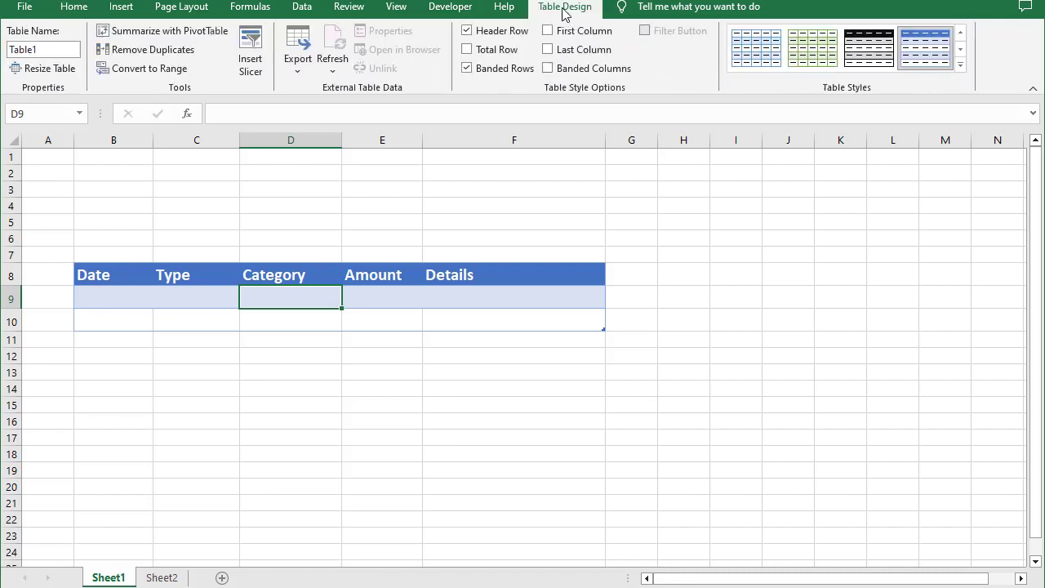
pyautogui.click(962, 64)
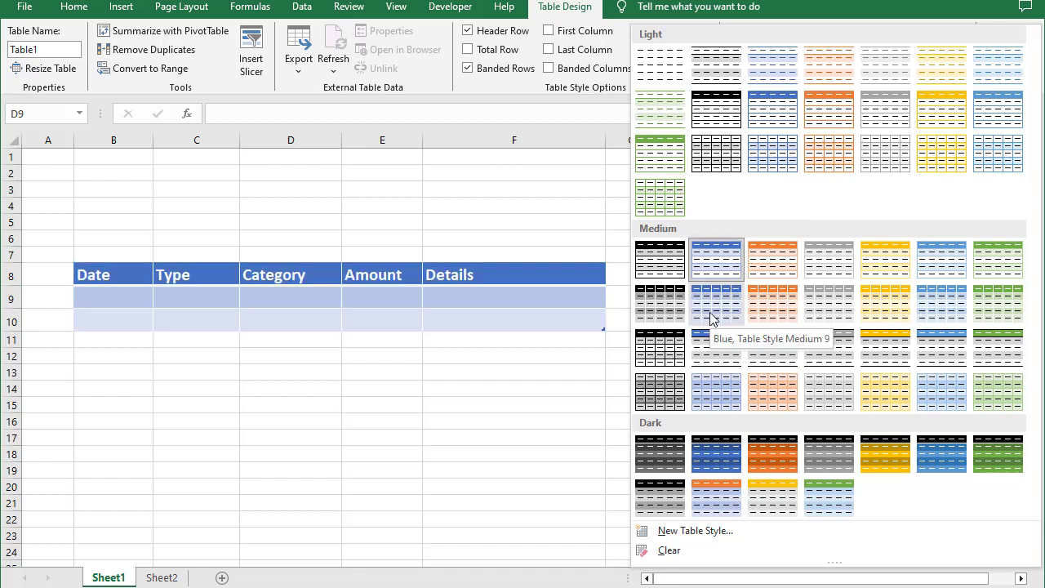
pyautogui.click(670, 395)
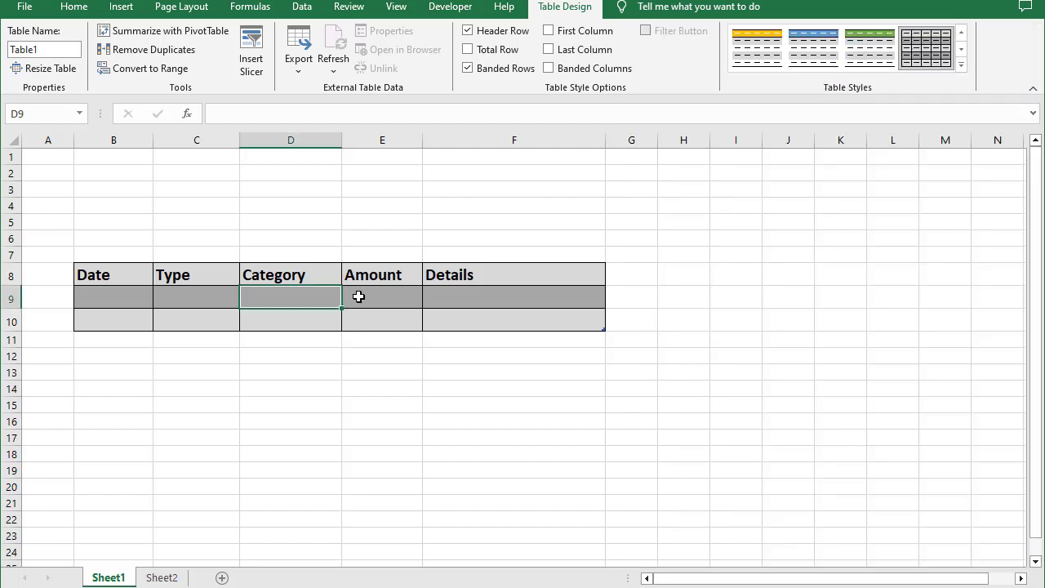
pyautogui.click(222, 302)
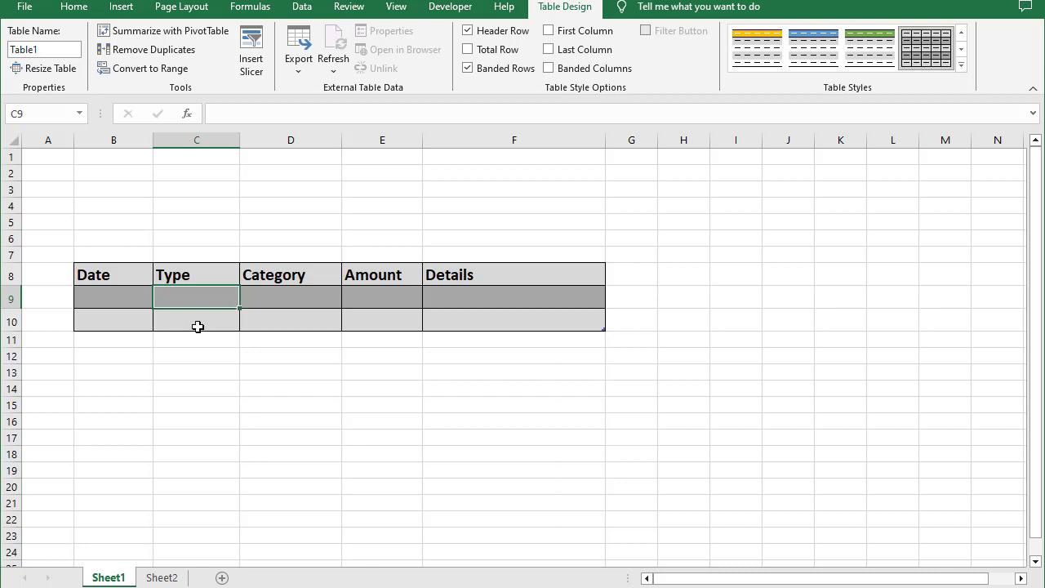
pyautogui.click(263, 305)
pyautogui.click(171, 302)
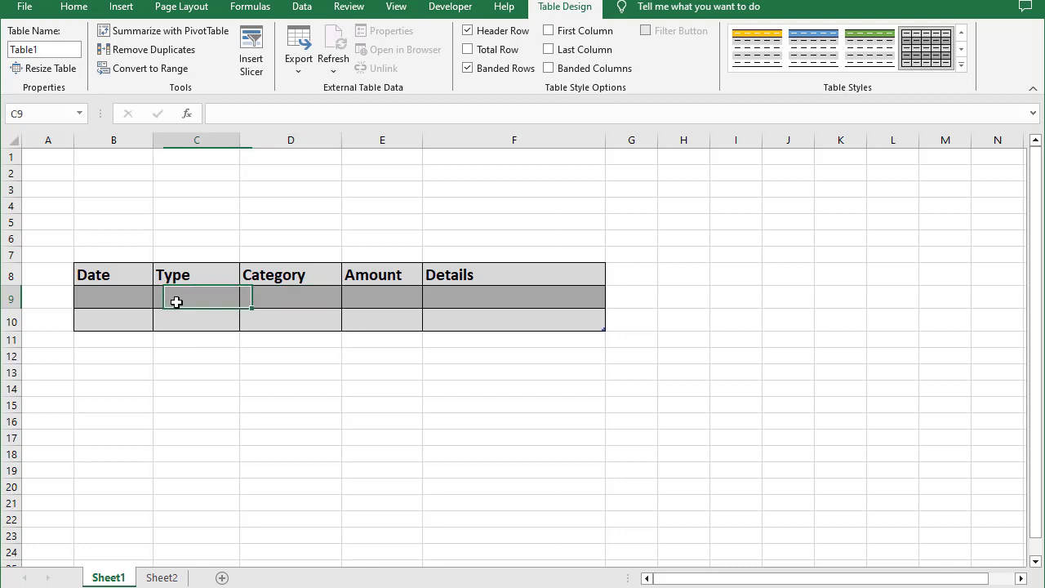
pyautogui.click(267, 294)
pyautogui.click(219, 291)
pyautogui.click(260, 304)
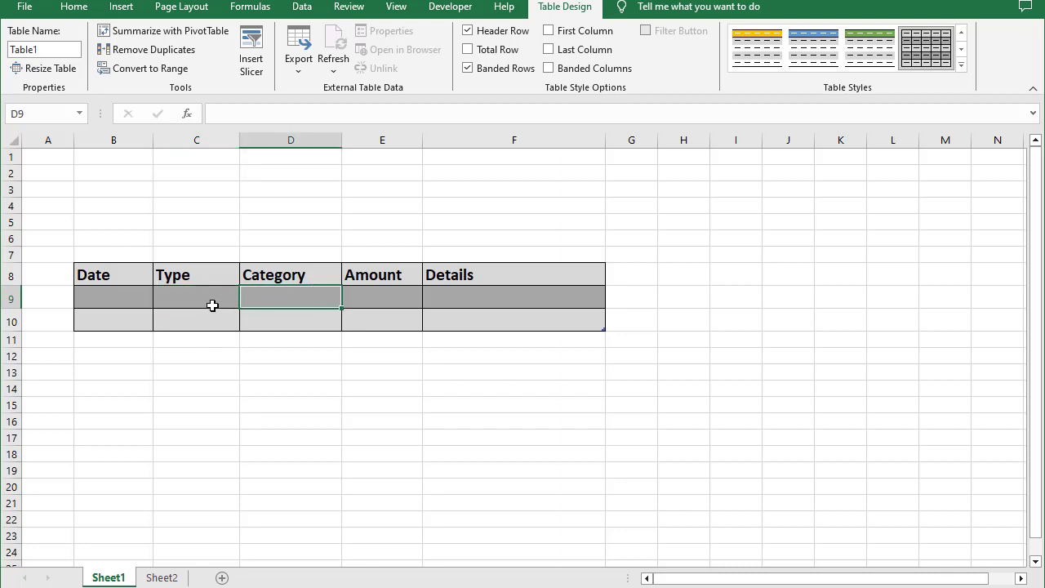
pyautogui.click(210, 299)
pyautogui.click(268, 299)
pyautogui.click(210, 299)
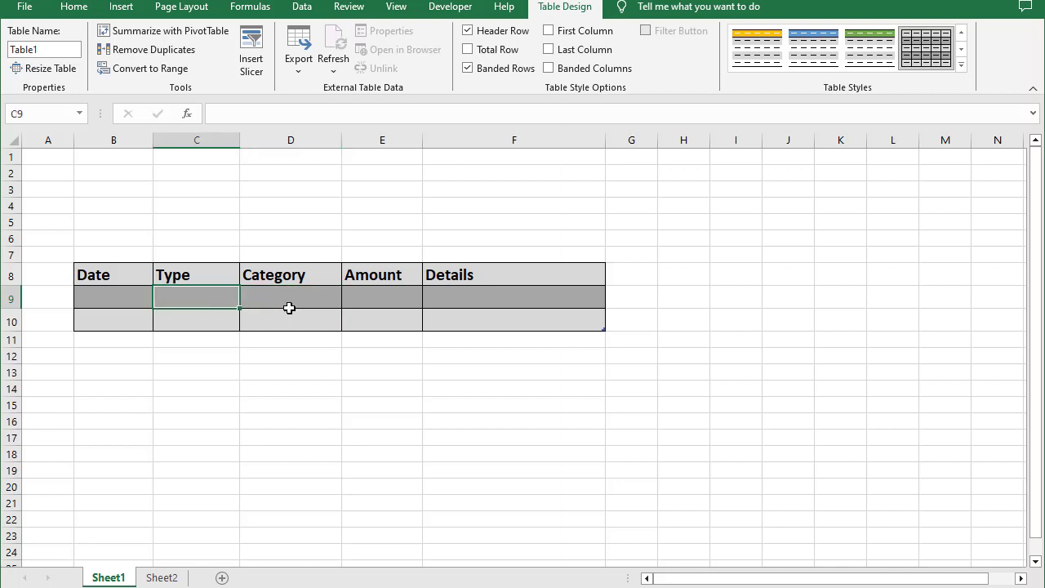
pyautogui.click(289, 308)
# - Extend the table with blank rows from its last cell F10 down to row 16
pyautogui.click(591, 323)
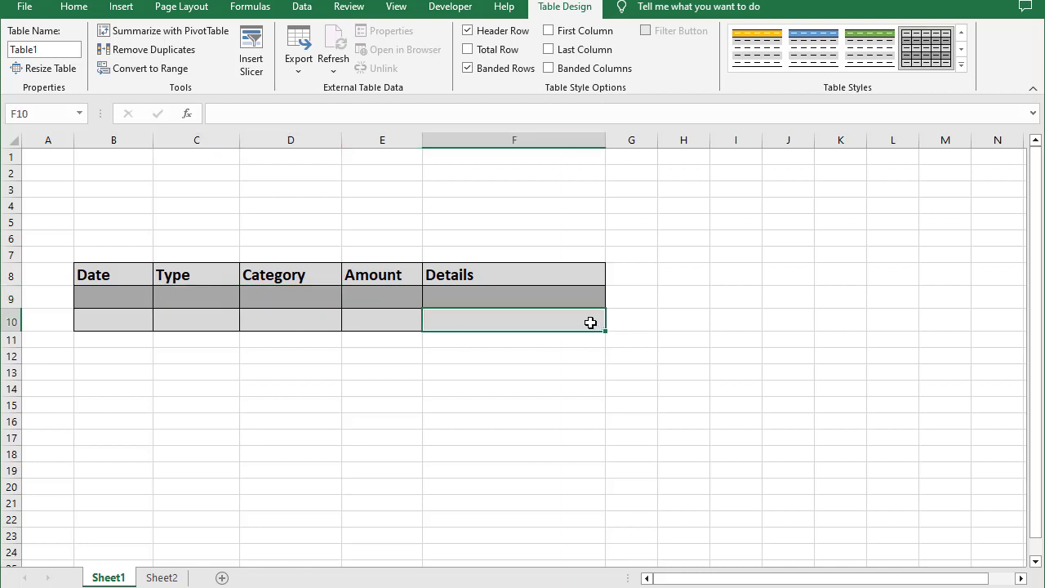
pyautogui.press('Tab')
pyautogui.press('Tab')
pyautogui.press('Tab')
pyautogui.press('Tab')
pyautogui.press('Tab')
pyautogui.press('Tab')
pyautogui.press('Tab')
pyautogui.press('Tab')
pyautogui.press('Tab')
pyautogui.press('Tab')
pyautogui.press('Tab')
pyautogui.press('Tab')
pyautogui.press('Tab')
pyautogui.press('Tab')
pyautogui.press('Tab')
pyautogui.press('Tab')
pyautogui.press('Tab')
pyautogui.press('Tab')
pyautogui.press('Tab')
pyautogui.press('Tab')
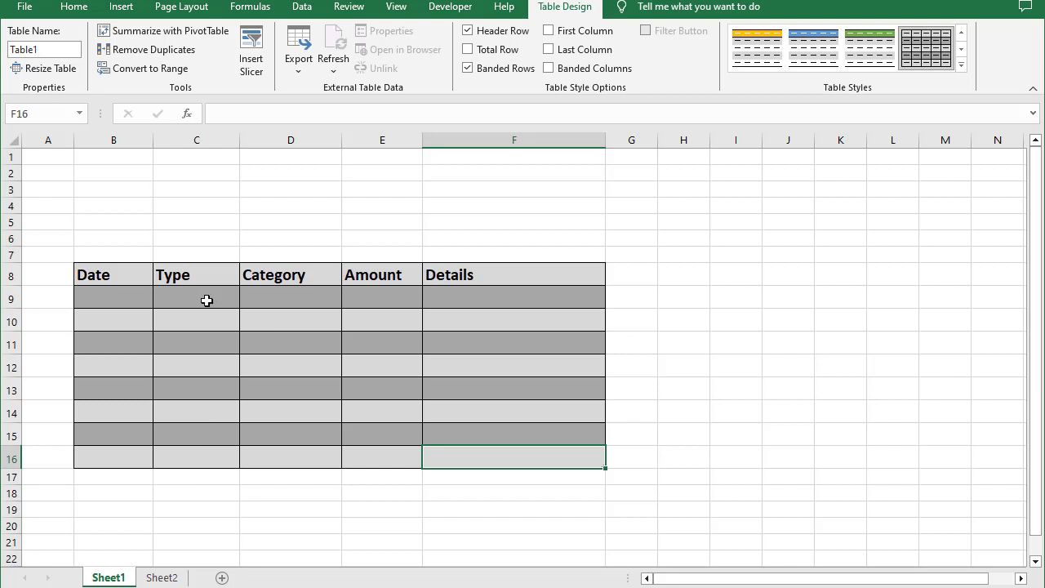
# - Add list data validation to the Type cells C9:C16 with the source Income,Expense
pyautogui.moveTo(207, 301); pyautogui.dragTo(207, 469)
pyautogui.moveTo(212, 458); pyautogui.dragTo(211, 459)
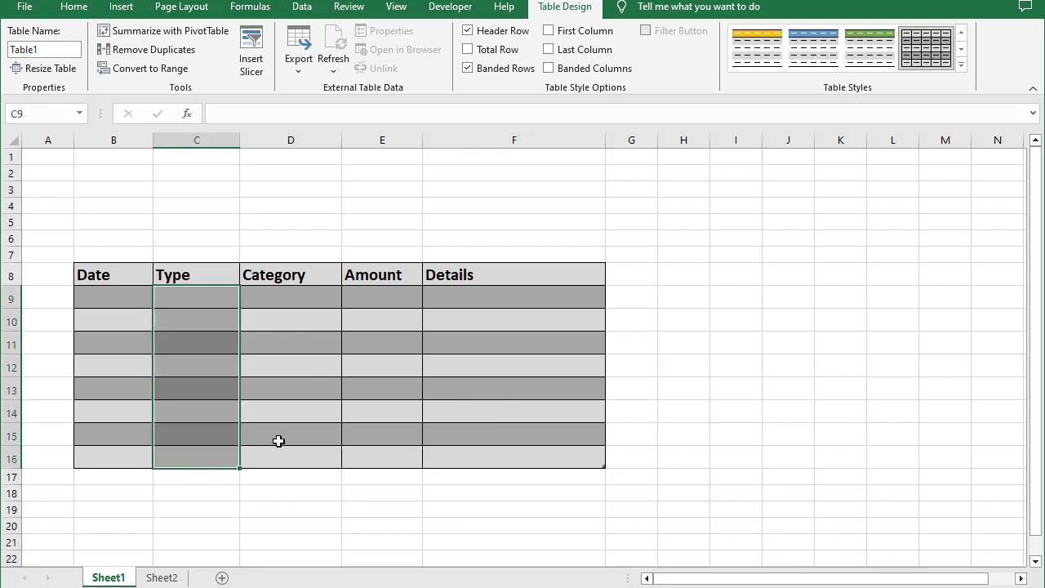
pyautogui.click(299, 7)
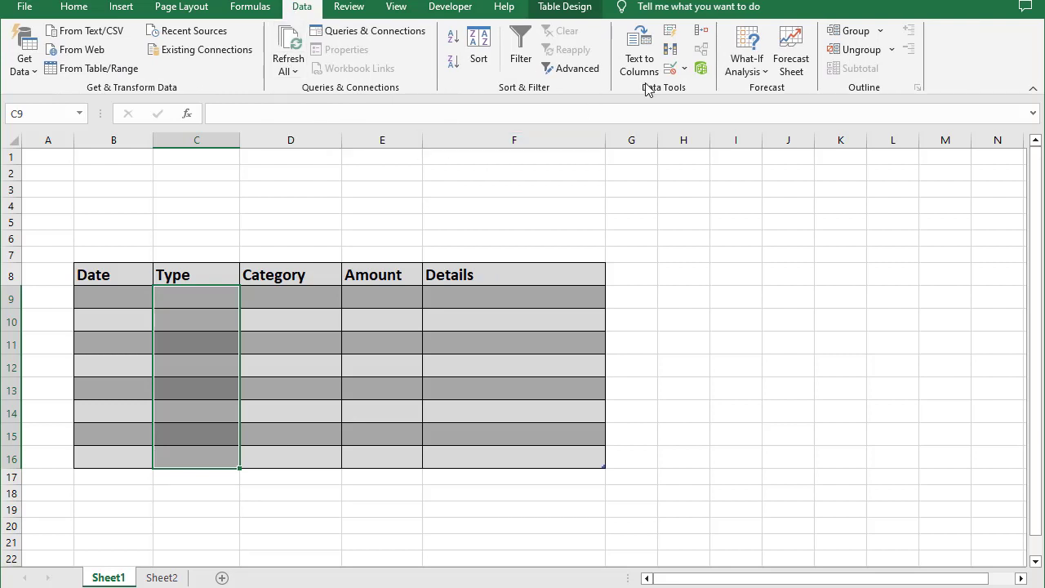
pyautogui.click(672, 72)
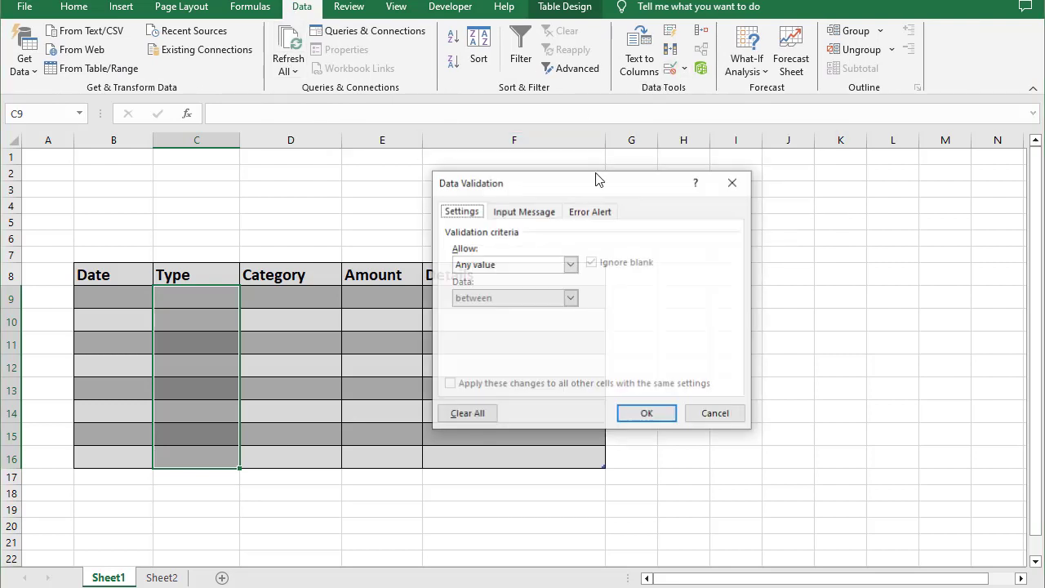
pyautogui.moveTo(570, 191); pyautogui.dragTo(447, 192)
pyautogui.click(447, 266)
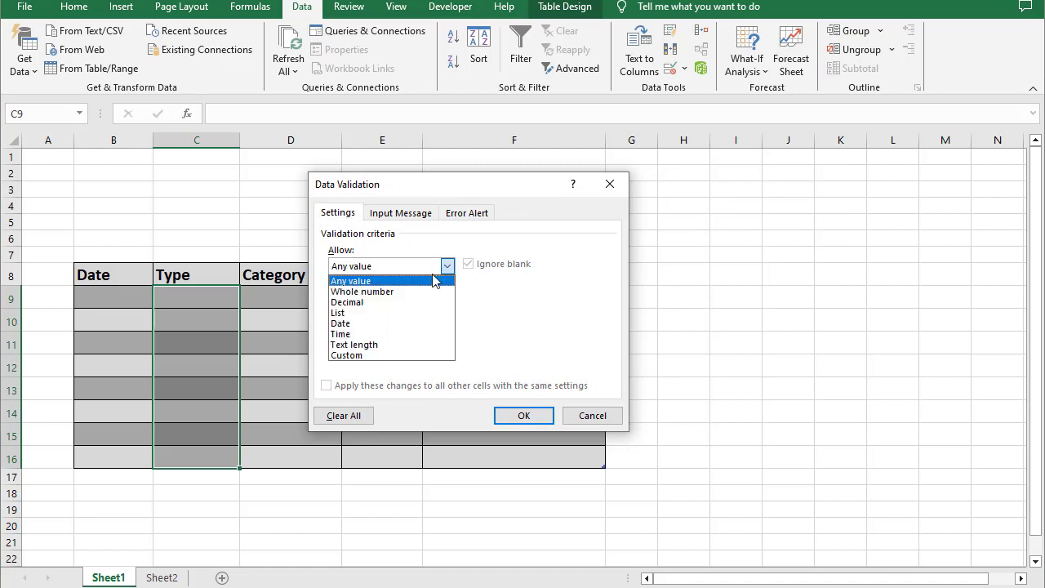
pyautogui.click(363, 313)
pyautogui.click(377, 332)
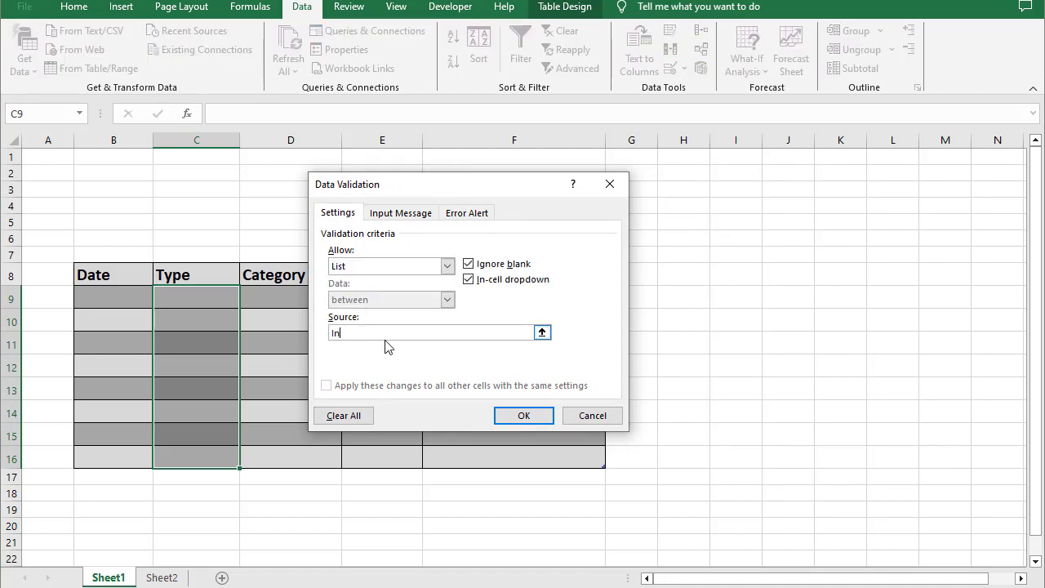
pyautogui.write('Income,Expense')
pyautogui.click(521, 418)
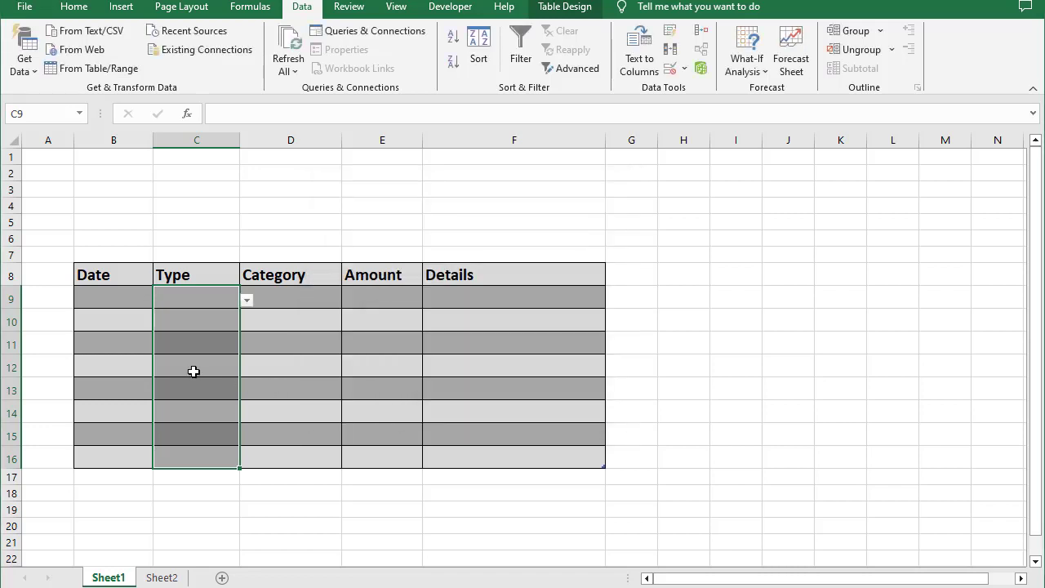
# - Choose Income as the Type in C9 and Expense in C10 from the validation list
pyautogui.click(196, 369)
pyautogui.click(209, 299)
pyautogui.click(210, 321)
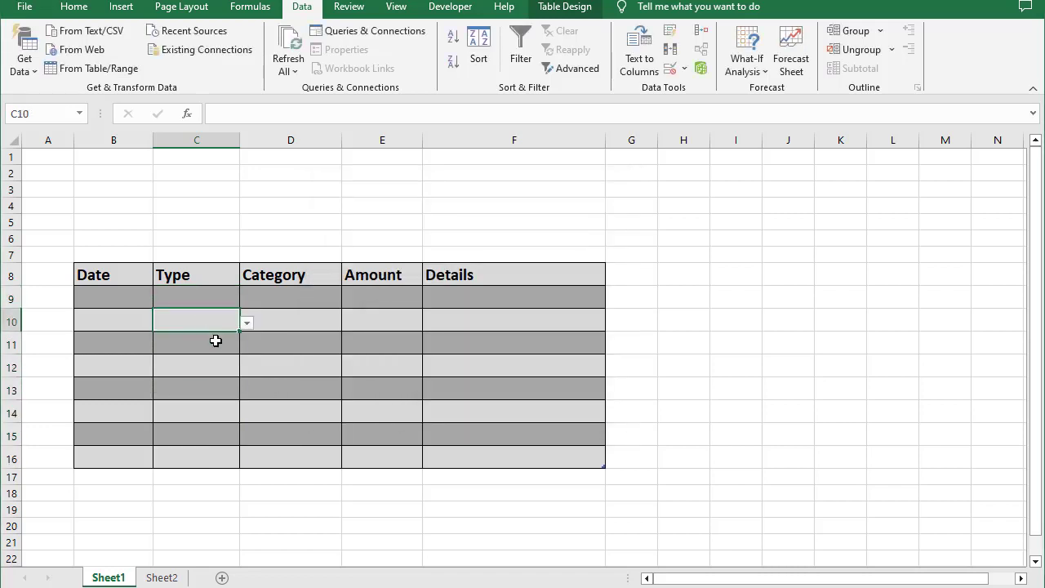
pyautogui.click(216, 339)
pyautogui.click(232, 300)
pyautogui.click(249, 303)
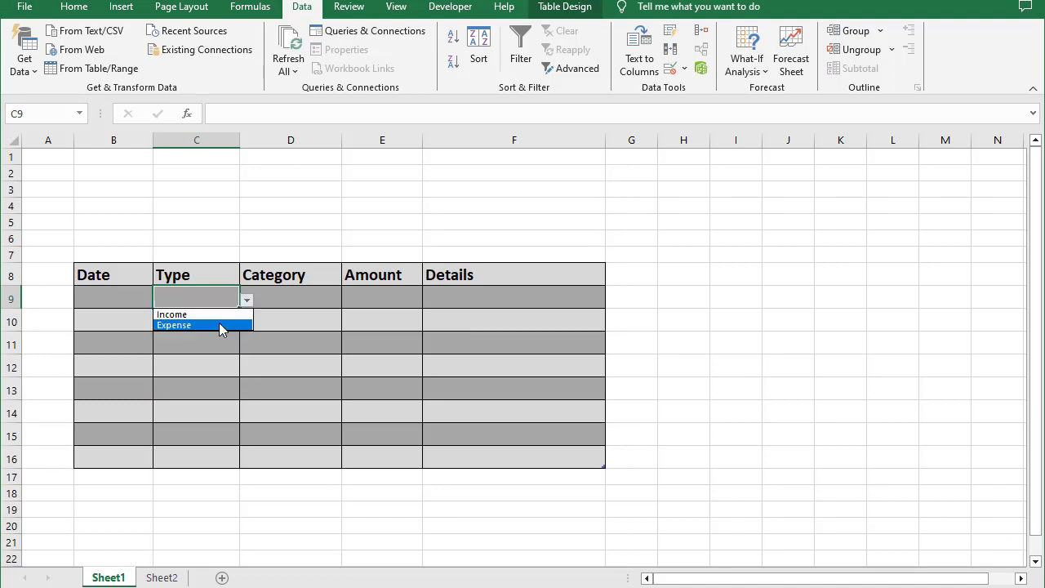
pyautogui.click(248, 304)
pyautogui.click(248, 304)
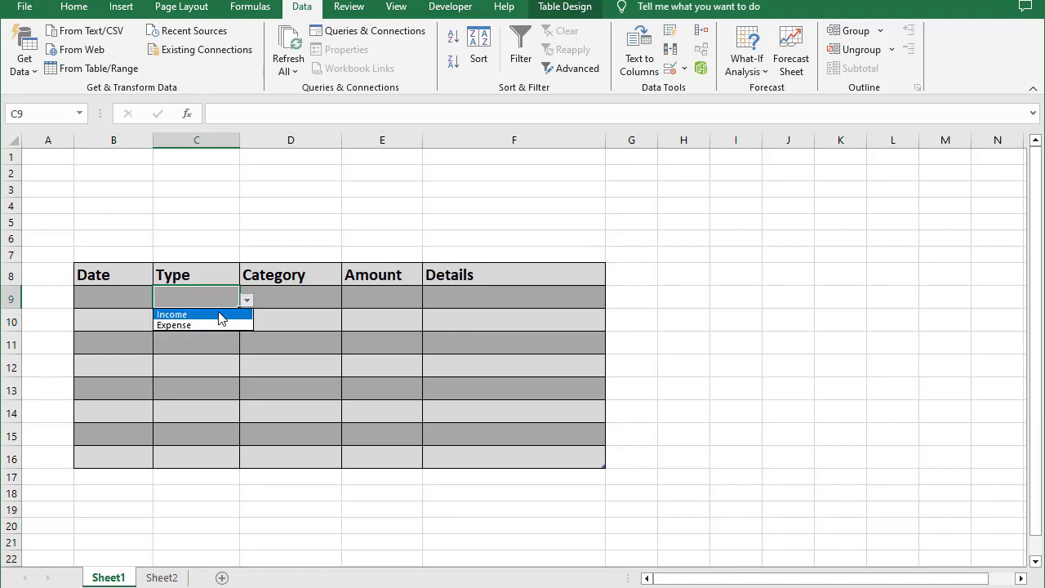
pyautogui.click(216, 312)
pyautogui.click(217, 322)
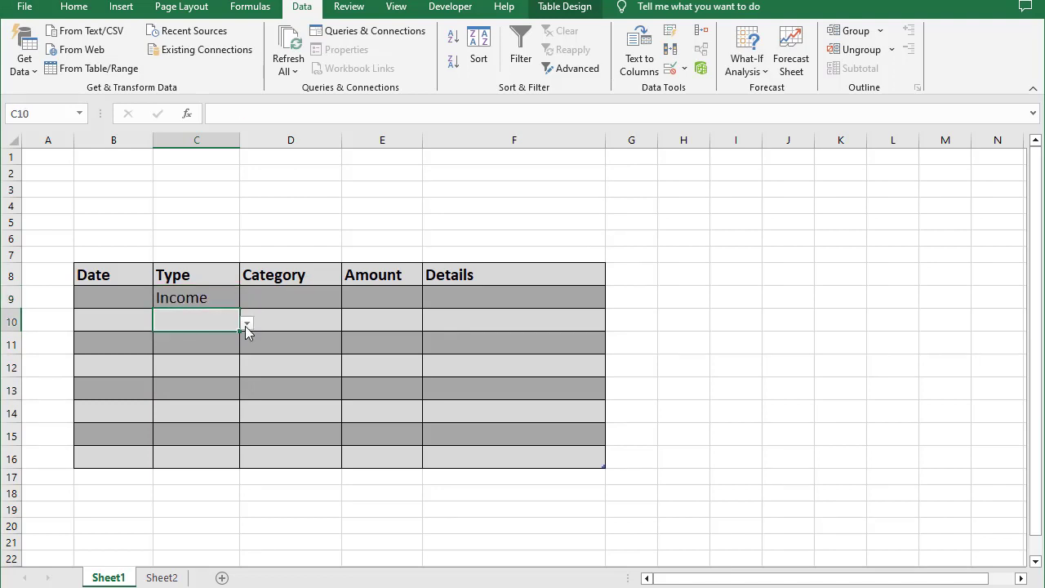
pyautogui.click(246, 324)
pyautogui.click(210, 346)
pyautogui.click(199, 349)
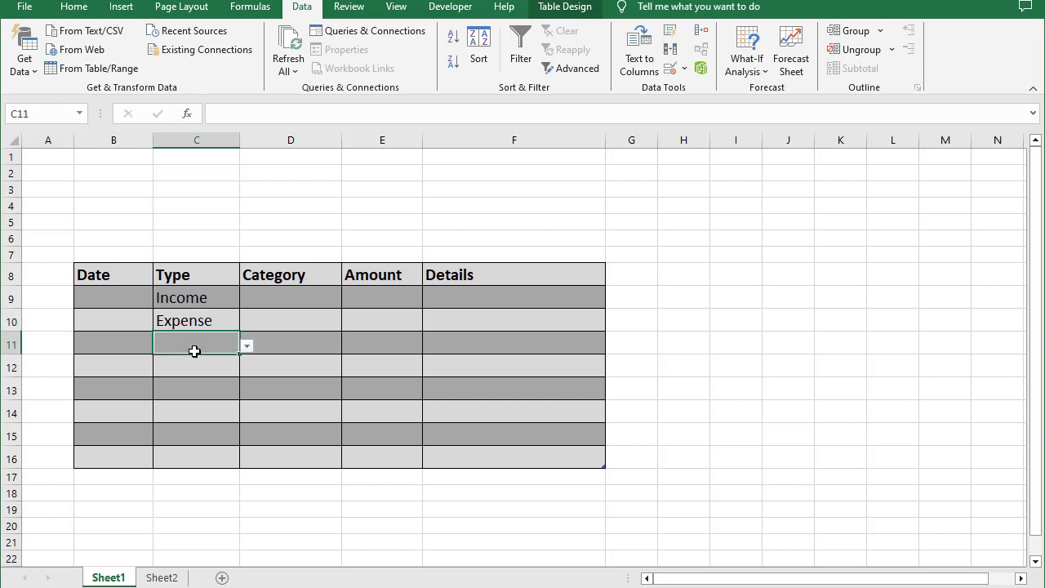
pyautogui.click(217, 321)
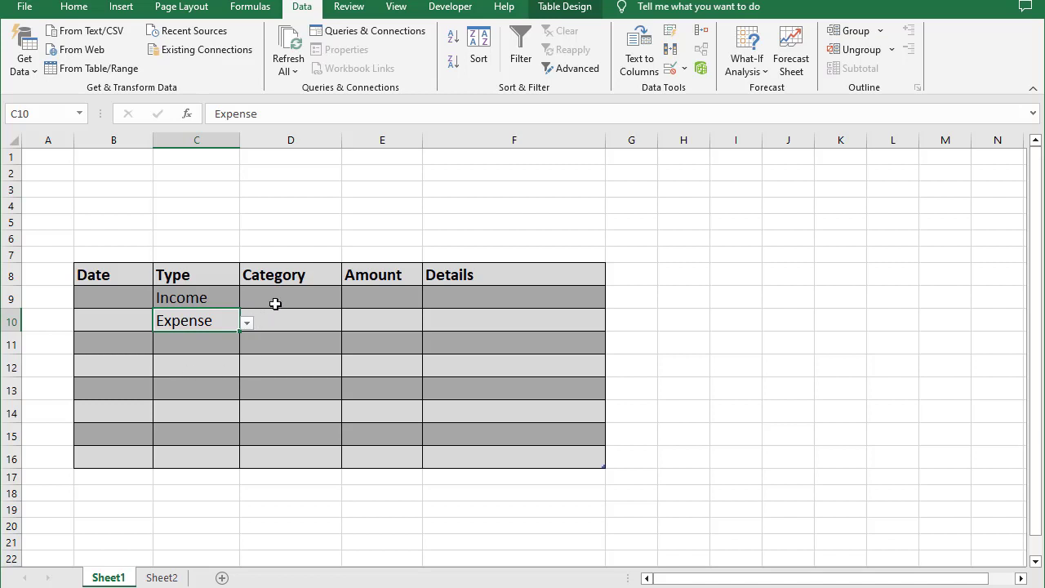
pyautogui.moveTo(276, 301); pyautogui.dragTo(285, 444)
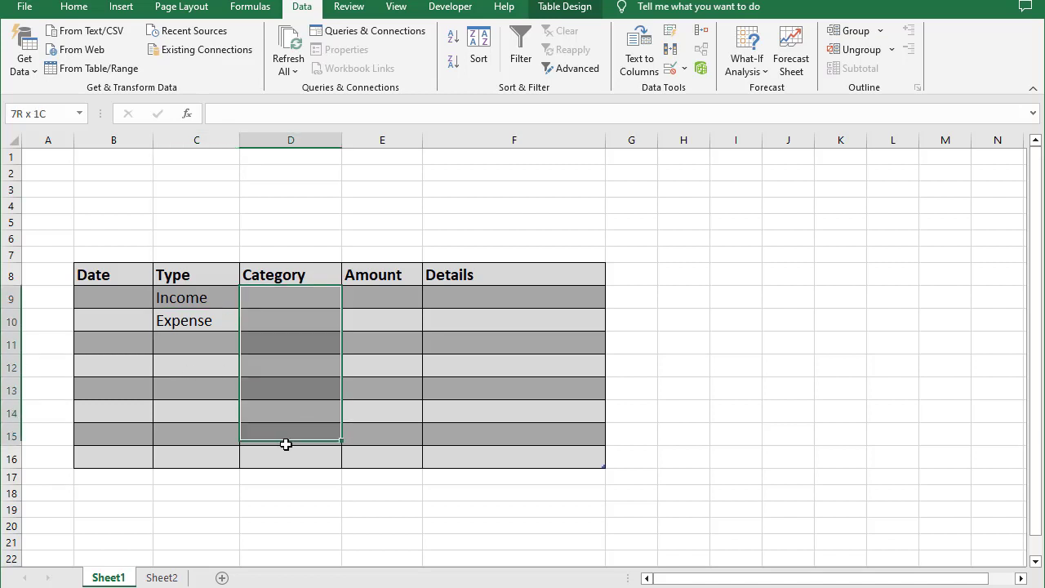
pyautogui.click(262, 299)
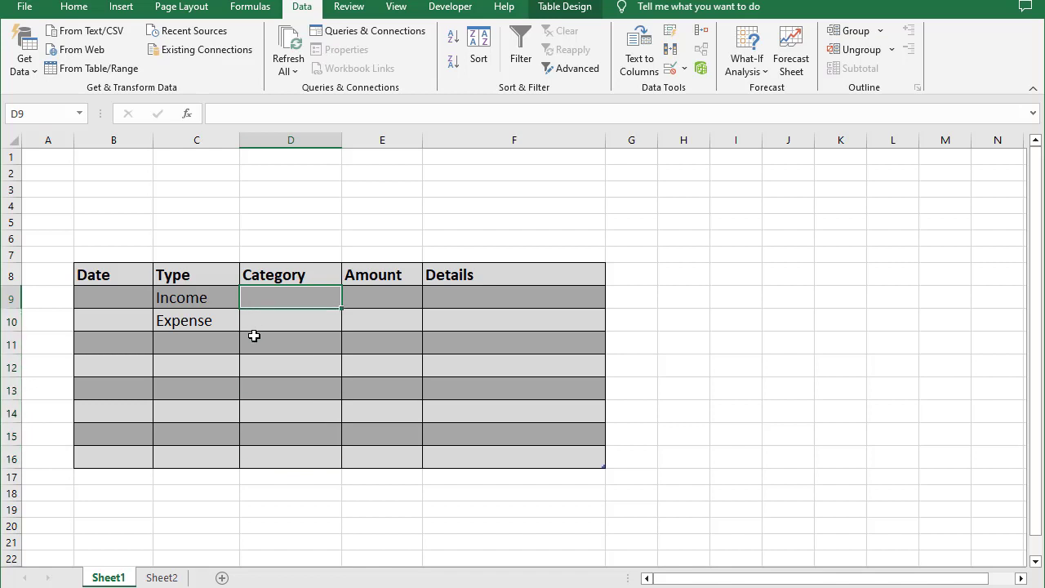
pyautogui.click(194, 300)
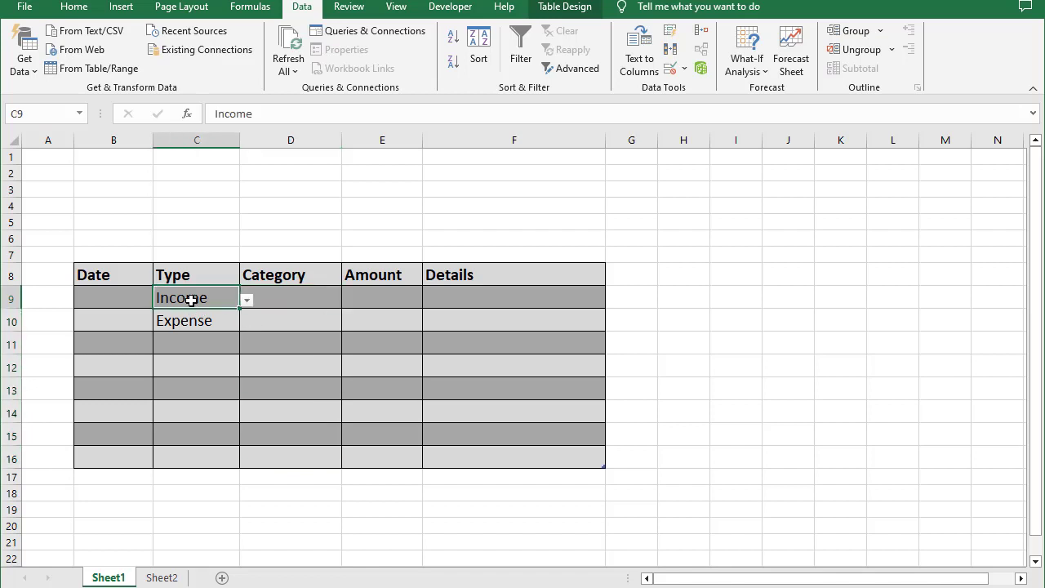
pyautogui.click(271, 301)
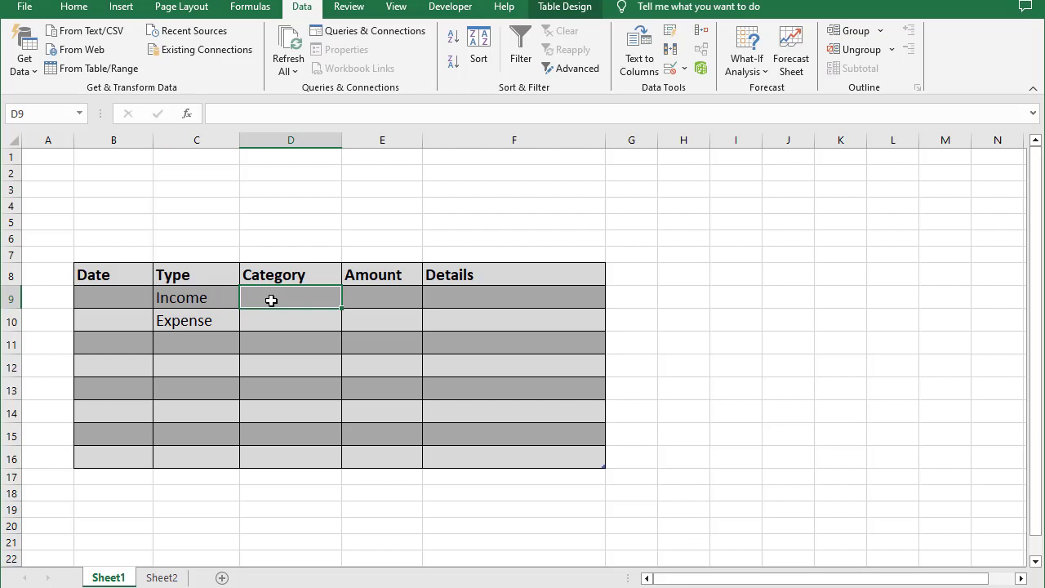
pyautogui.click(191, 298)
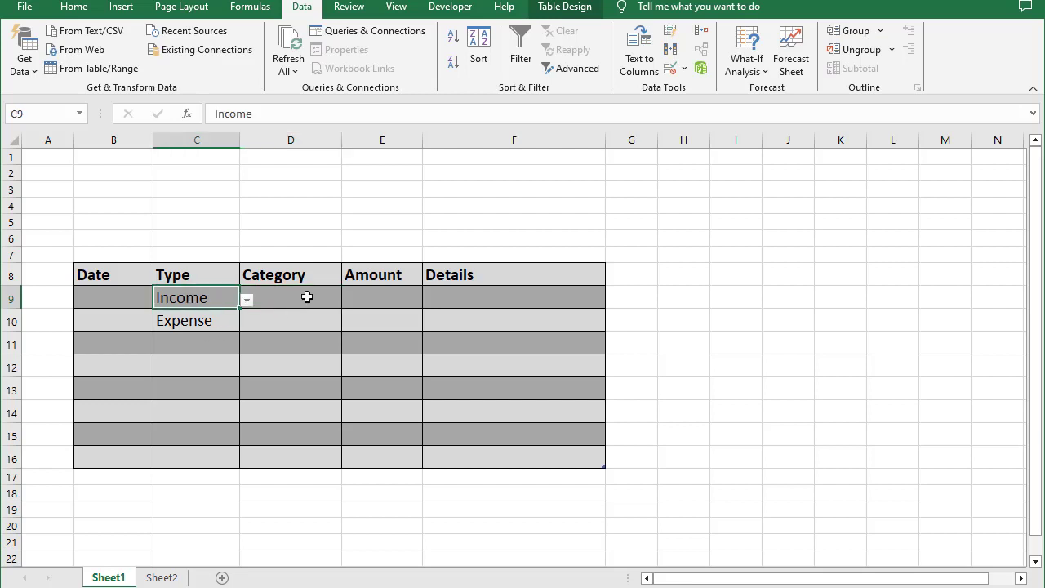
pyautogui.click(307, 297)
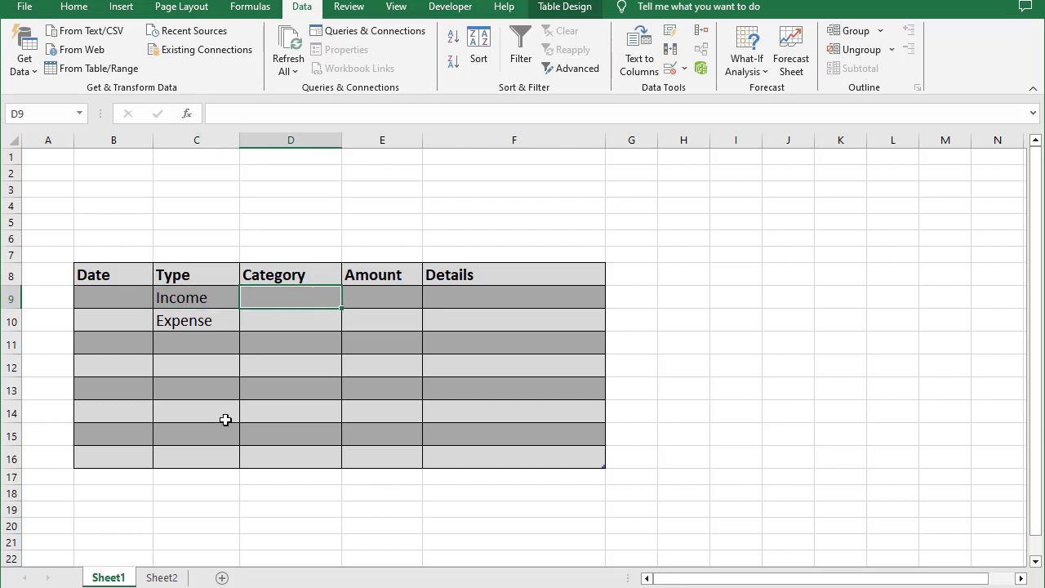
# - Review the Expense list in C5:C10 and the Income list in E5:E8 on Sheet2
pyautogui.click(168, 574)
pyautogui.click(298, 330)
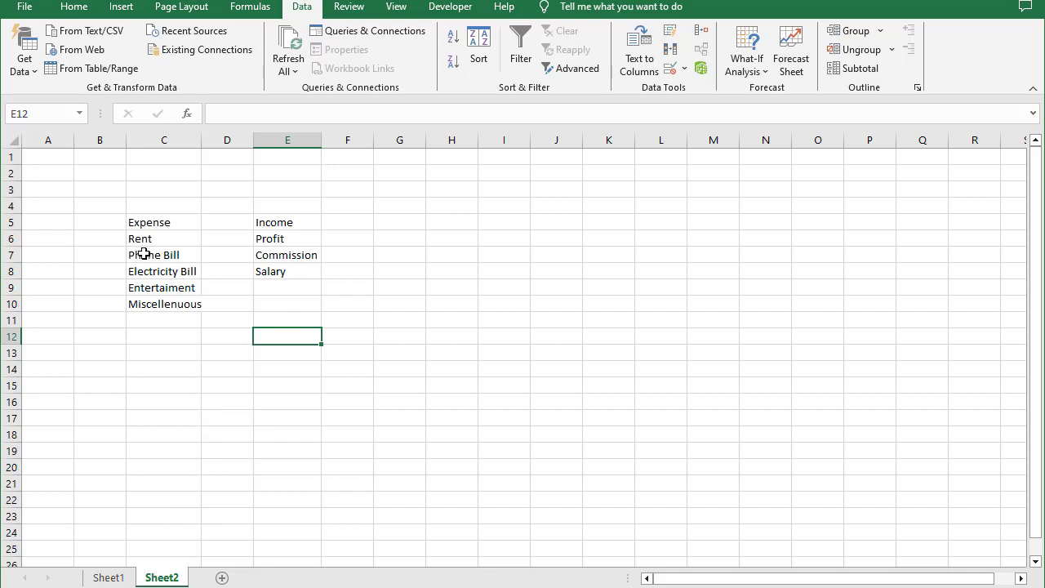
pyautogui.click(451, 335)
pyautogui.click(133, 232)
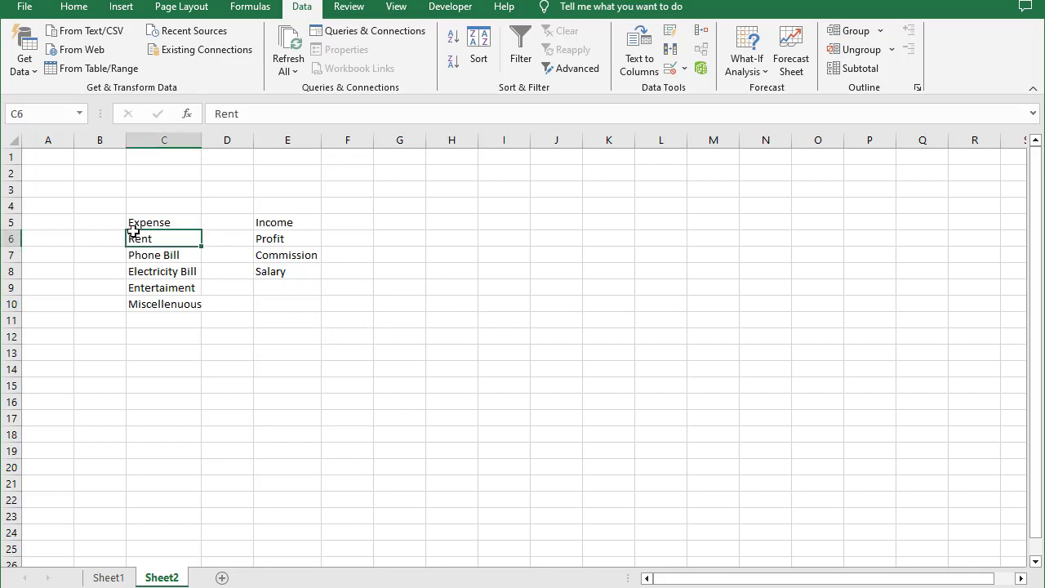
pyautogui.click(62, 260)
pyautogui.moveTo(135, 227); pyautogui.dragTo(164, 304)
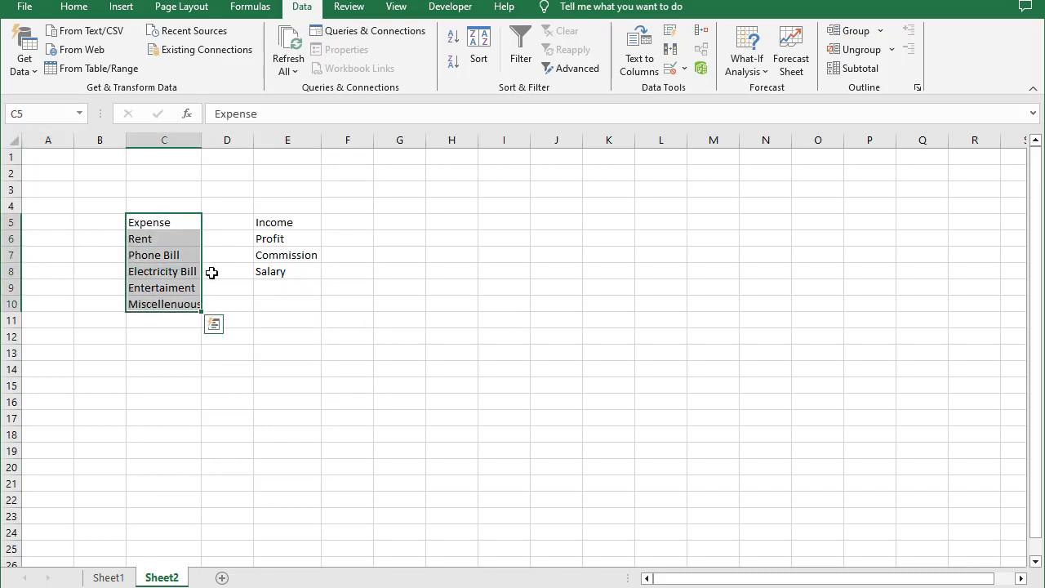
pyautogui.moveTo(264, 221); pyautogui.dragTo(266, 273)
pyautogui.click(406, 299)
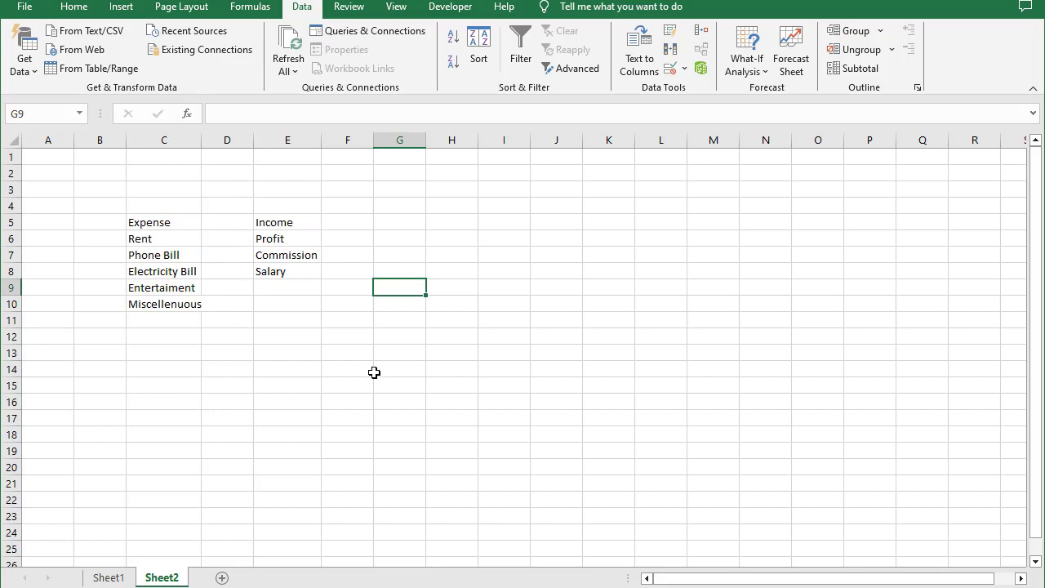
# - Convert the Expense list C5:C10 on Sheet2 into a table with headers
pyautogui.moveTo(145, 221); pyautogui.dragTo(161, 297)
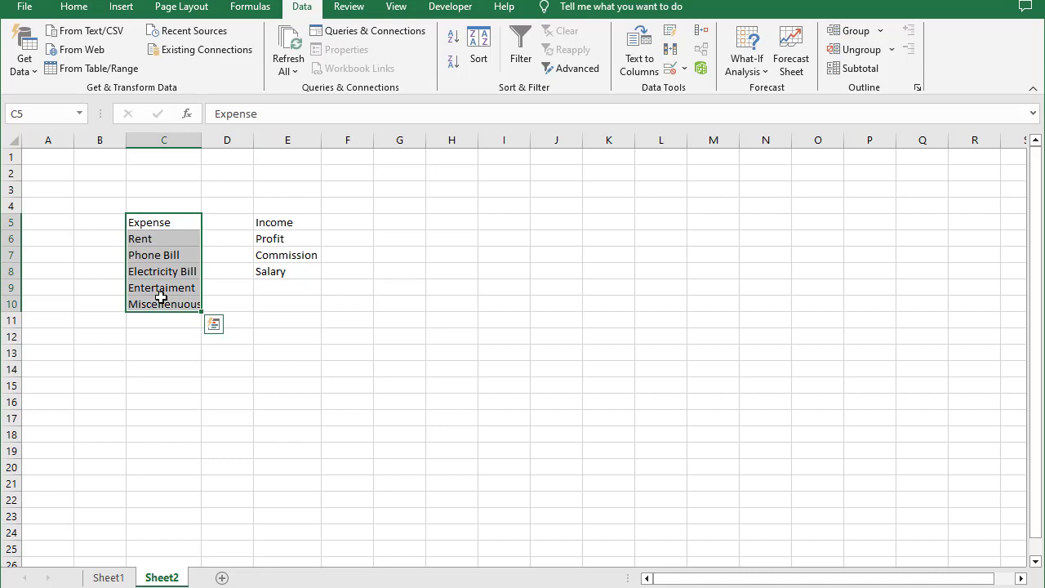
pyautogui.hotkey('ctrl', 't')
pyautogui.click(392, 353)
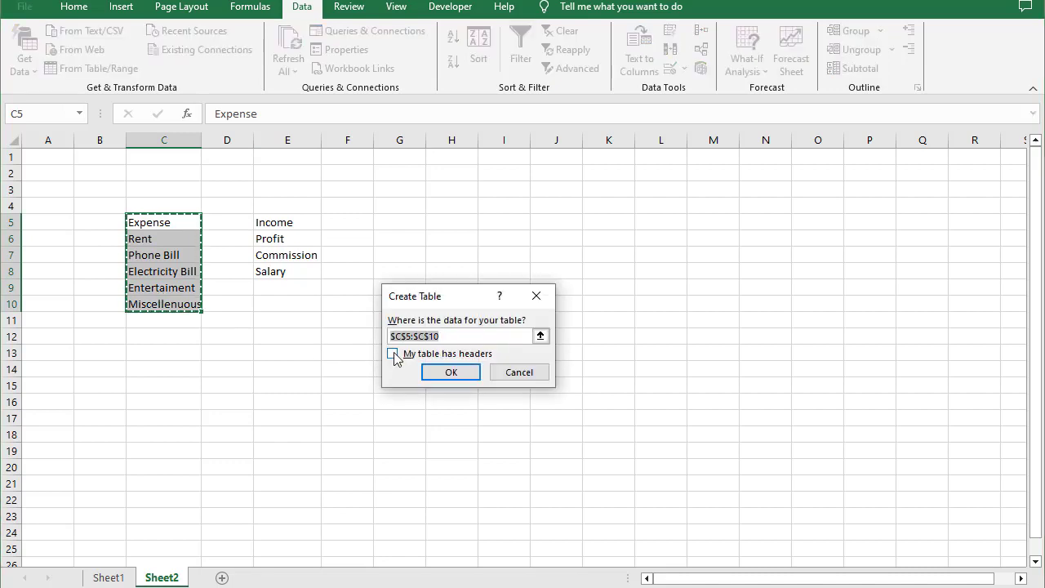
pyautogui.click(449, 372)
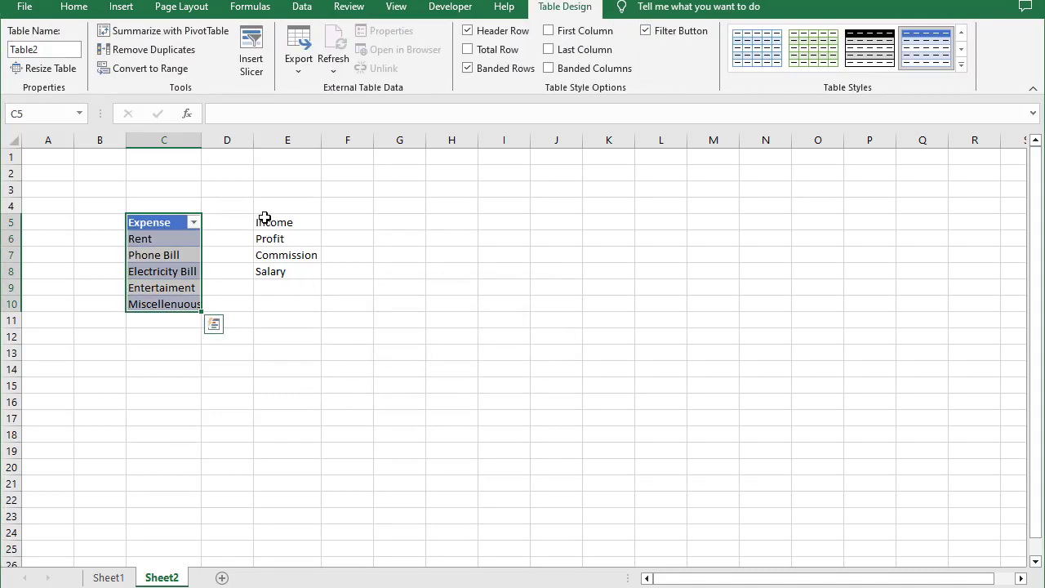
# - Convert the Income list E5:E8 into a table with headers
pyautogui.moveTo(267, 225); pyautogui.dragTo(287, 268)
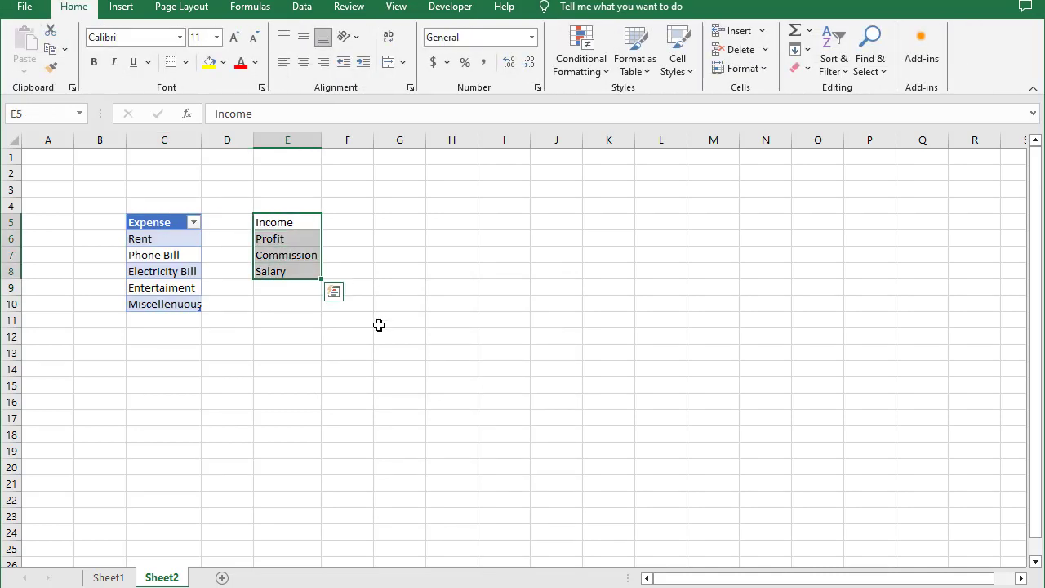
pyautogui.hotkey('ctrl', 't')
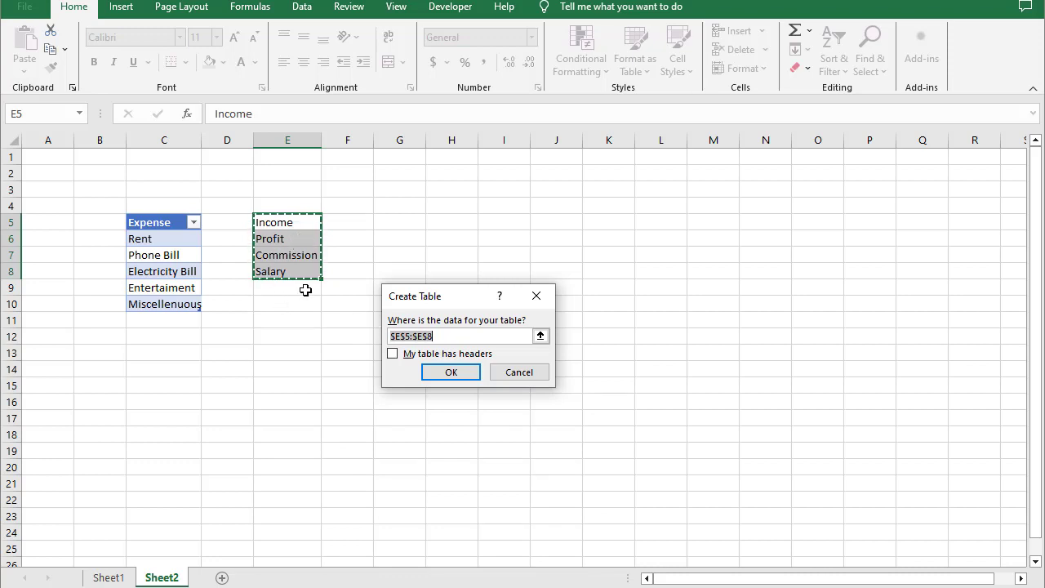
pyautogui.click(393, 354)
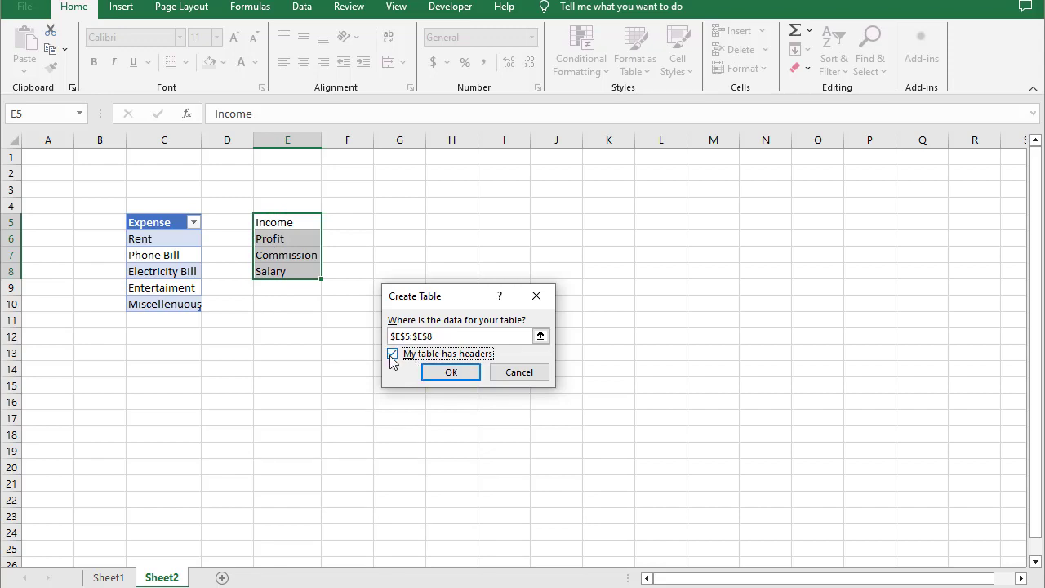
pyautogui.click(449, 372)
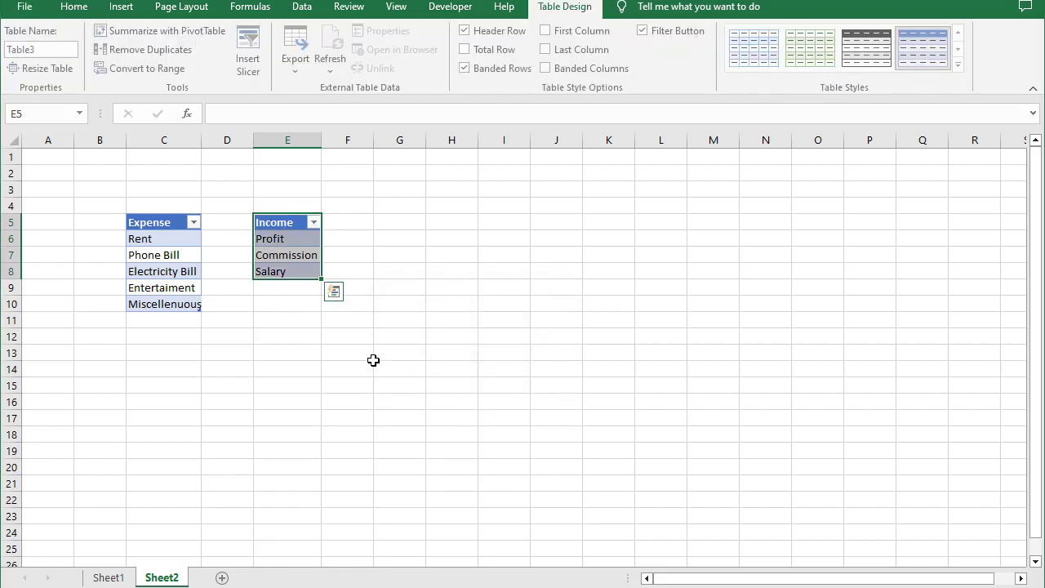
pyautogui.click(264, 352)
pyautogui.click(199, 284)
pyautogui.click(287, 268)
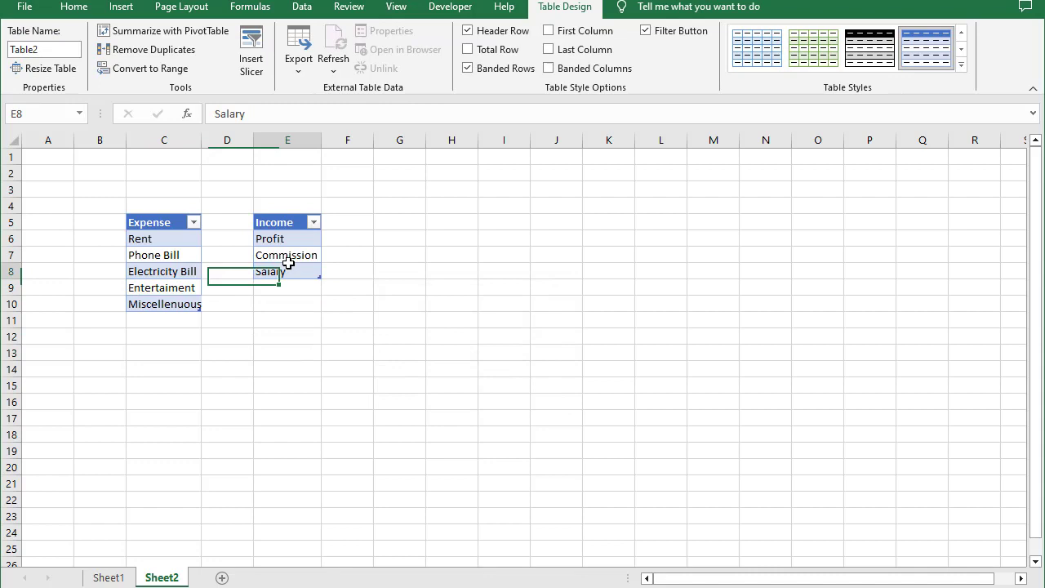
pyautogui.click(174, 266)
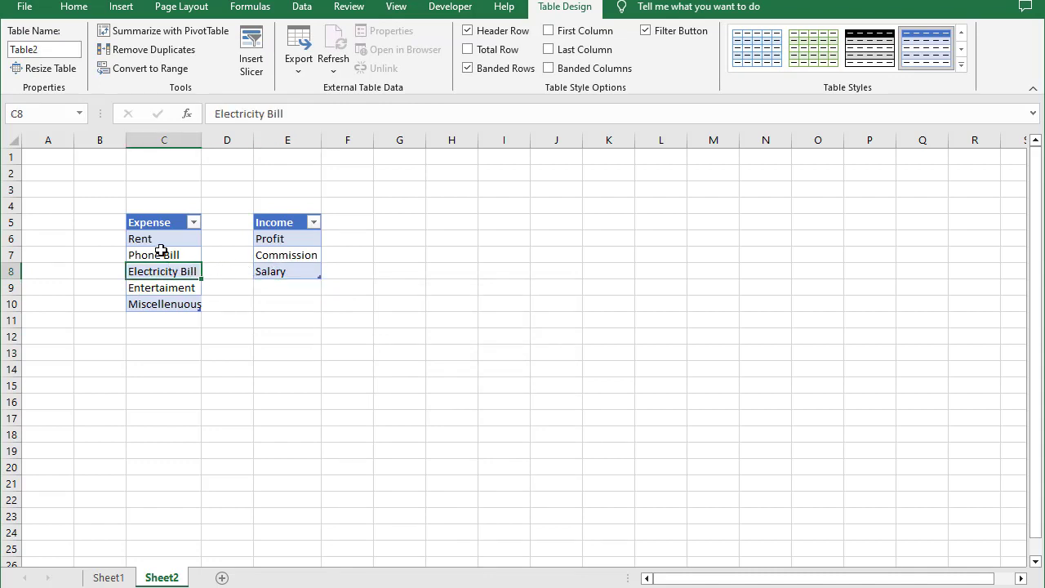
pyautogui.click(298, 255)
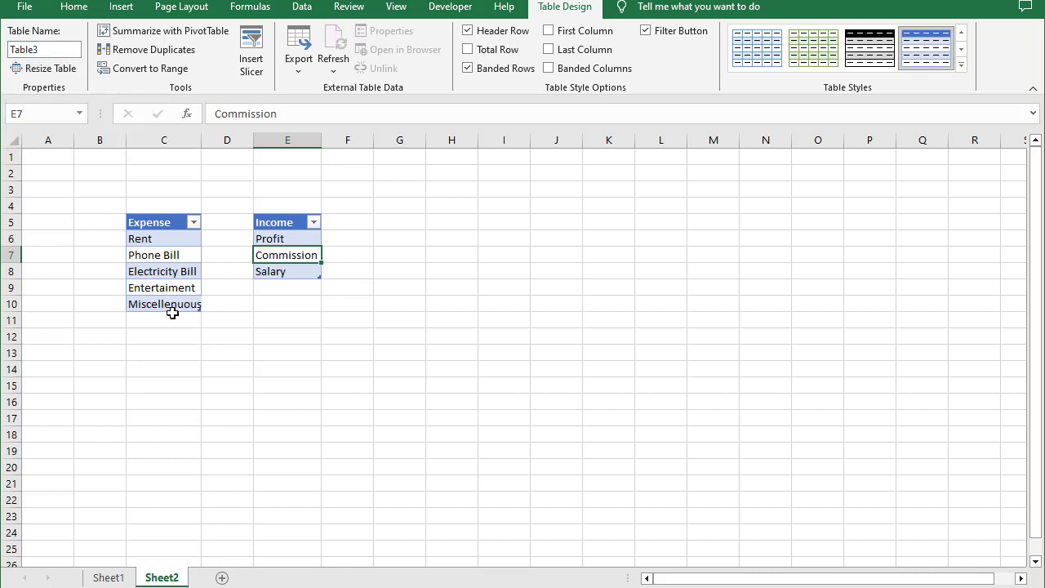
# - Name the table in C5:C10 Expense
pyautogui.moveTo(146, 226); pyautogui.dragTo(174, 299)
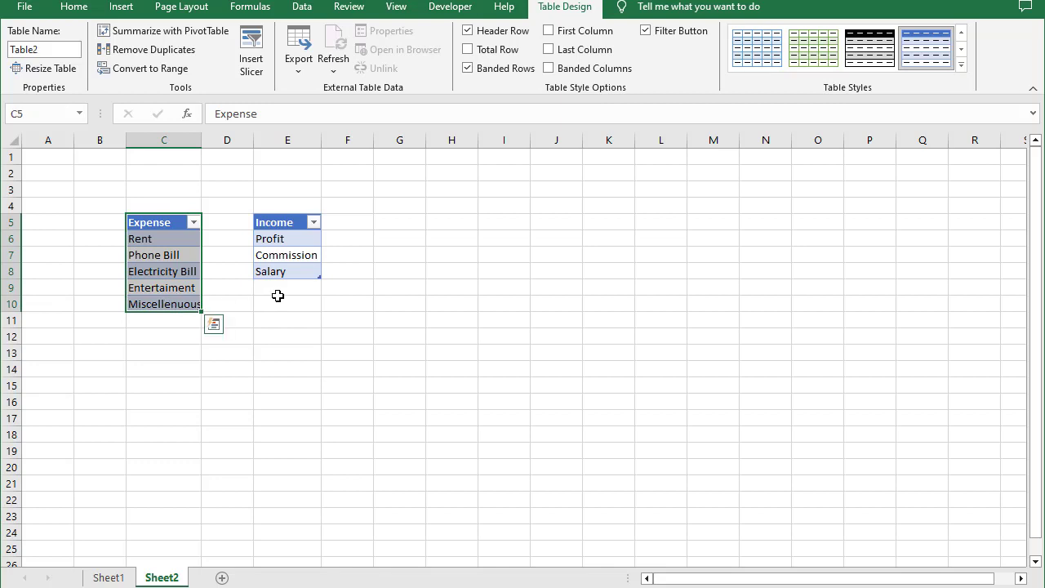
pyautogui.click(39, 51)
pyautogui.write('Expense')
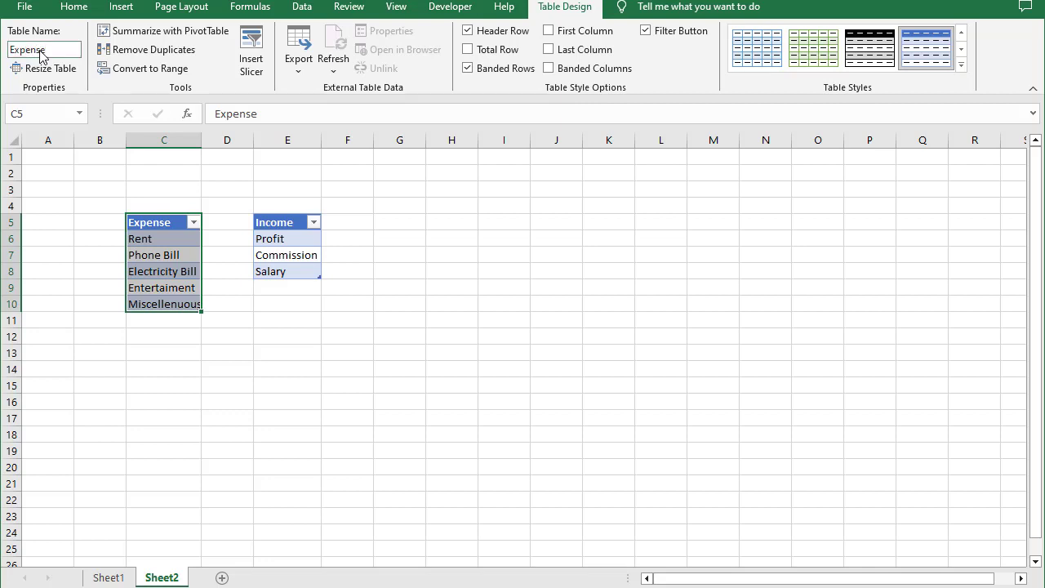
pyautogui.press('Return')
# - Name the table in E5:E8 Income
pyautogui.moveTo(289, 219); pyautogui.dragTo(289, 269)
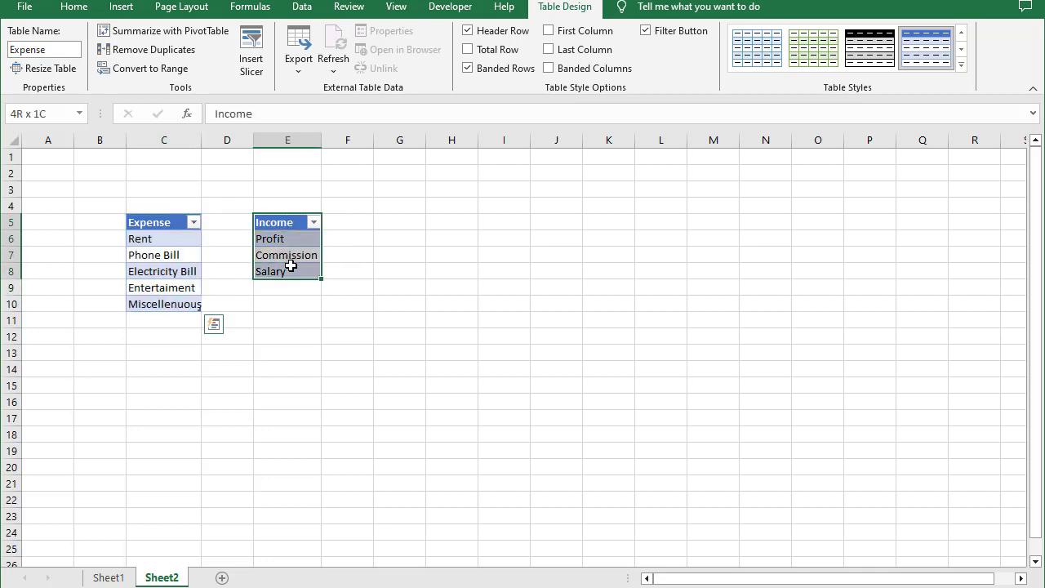
pyautogui.click(55, 54)
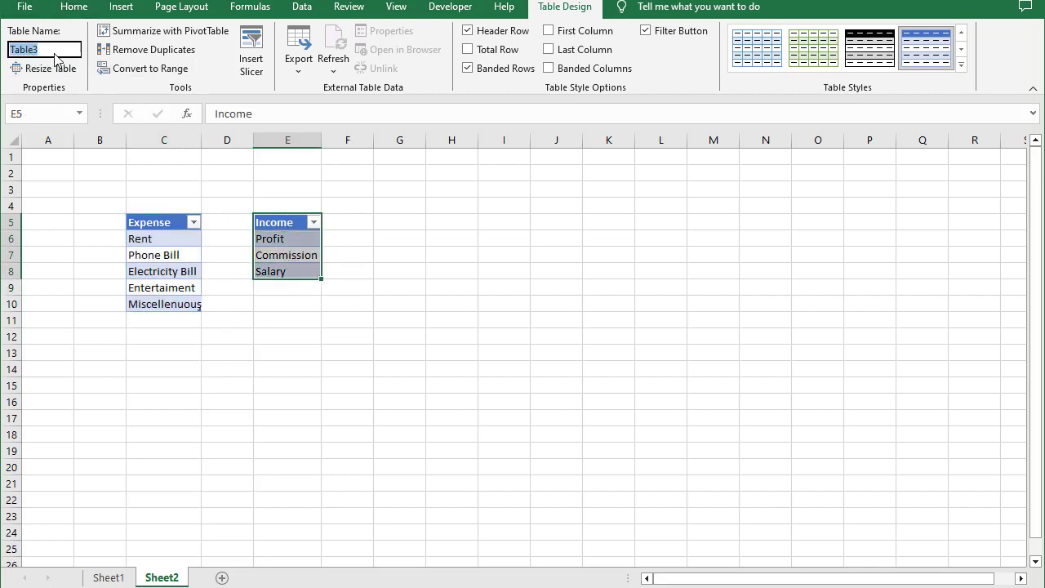
pyautogui.write('Income')
pyautogui.press('Return')
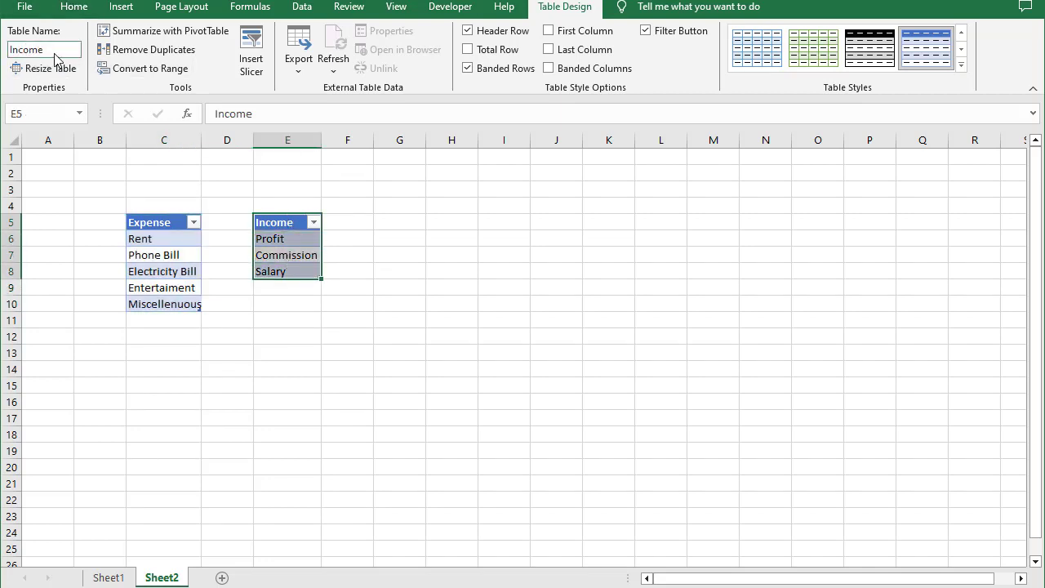
pyautogui.click(196, 369)
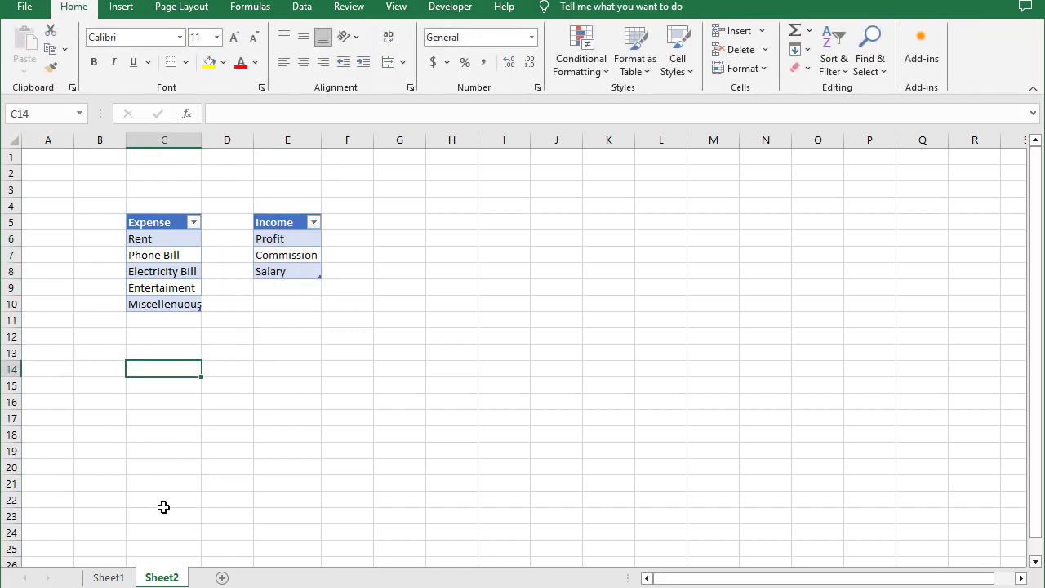
# - Set up data validation of type List for the Category cells D9:D16 on Sheet1
pyautogui.click(109, 578)
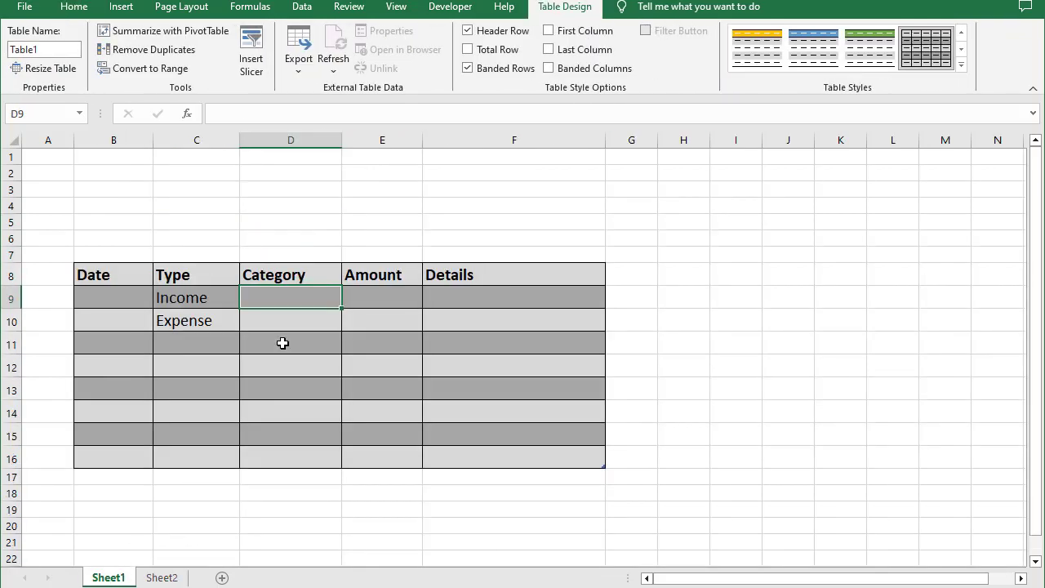
pyautogui.click(283, 343)
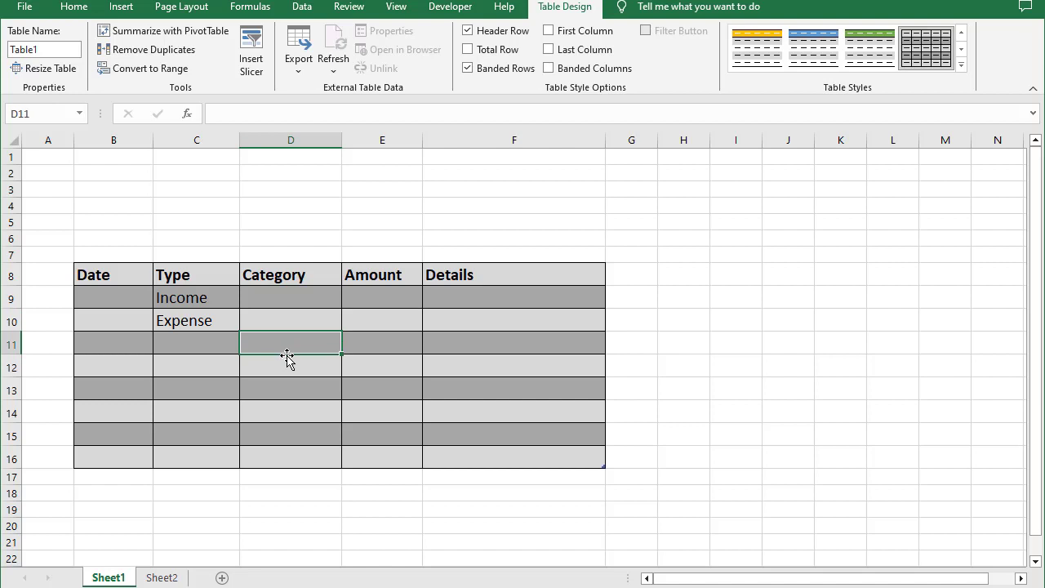
pyautogui.moveTo(294, 301); pyautogui.dragTo(296, 458)
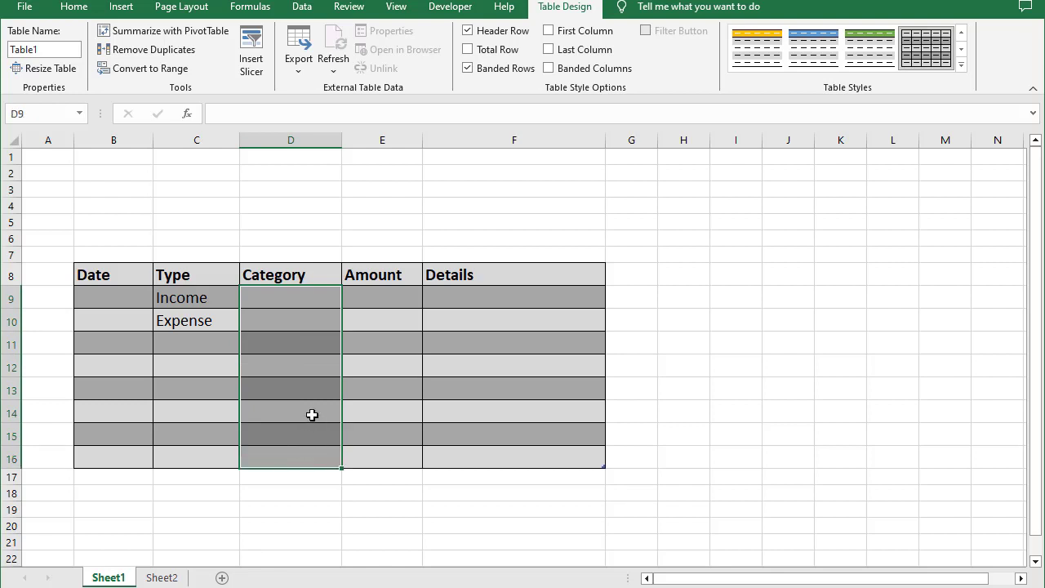
pyautogui.click(301, 9)
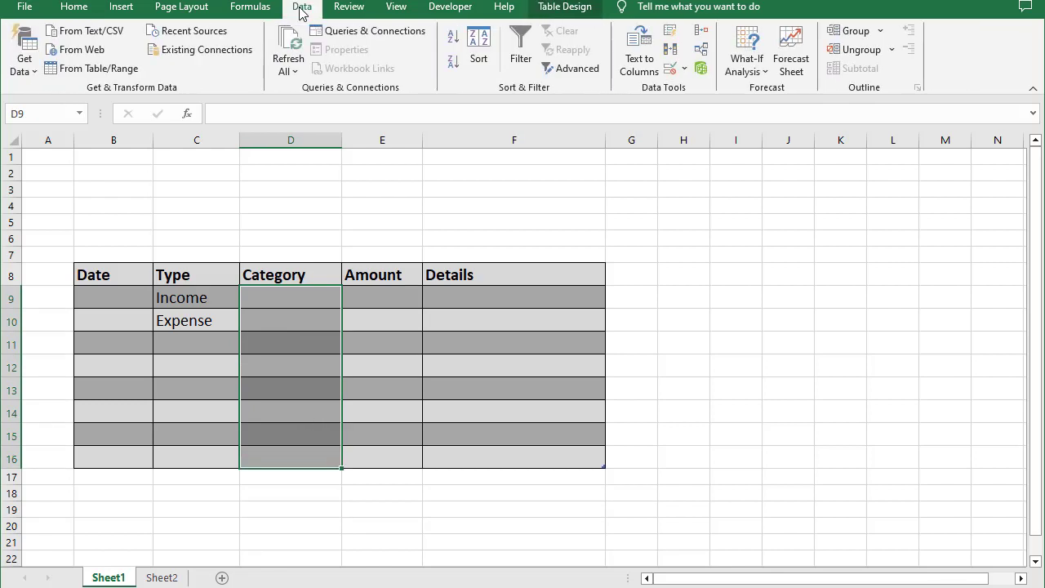
pyautogui.click(669, 73)
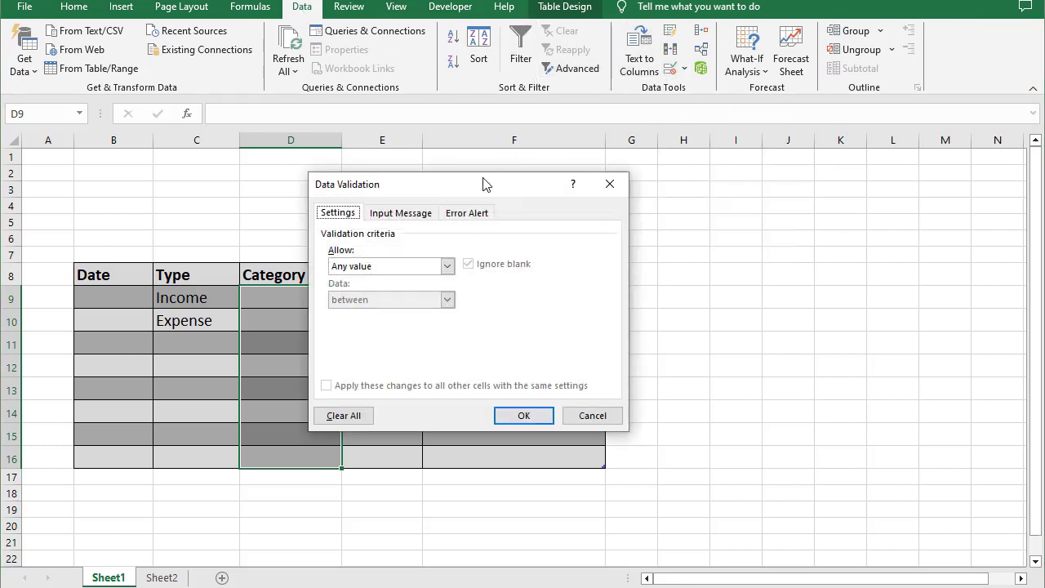
pyautogui.moveTo(512, 182); pyautogui.dragTo(632, 175)
pyautogui.click(570, 255)
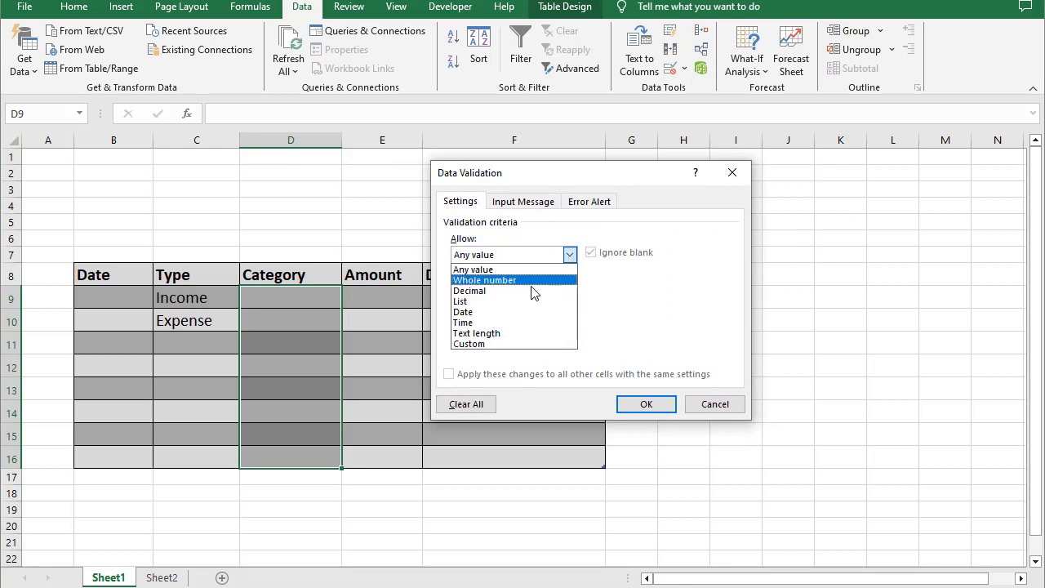
pyautogui.click(518, 300)
# - Use an INDIRECT formula referring to the Type cell C9 as the list source and apply the validation
pyautogui.click(509, 318)
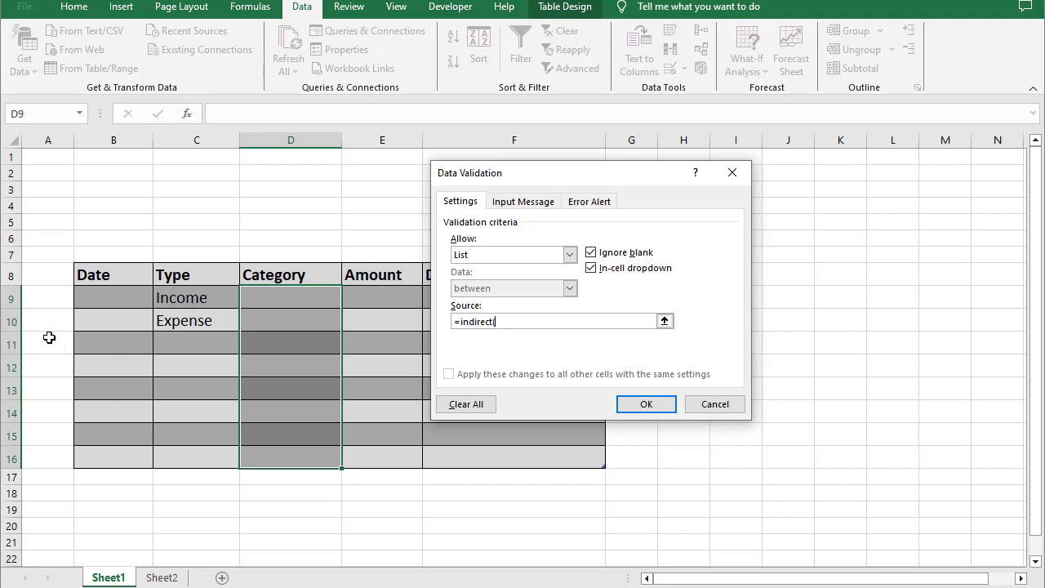
pyautogui.click(191, 302)
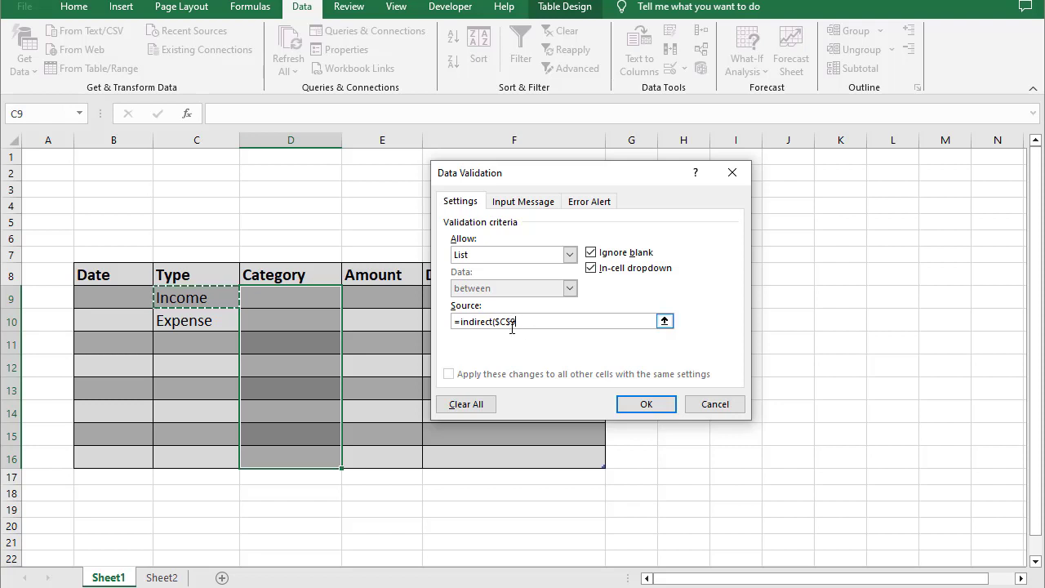
pyautogui.click(528, 379)
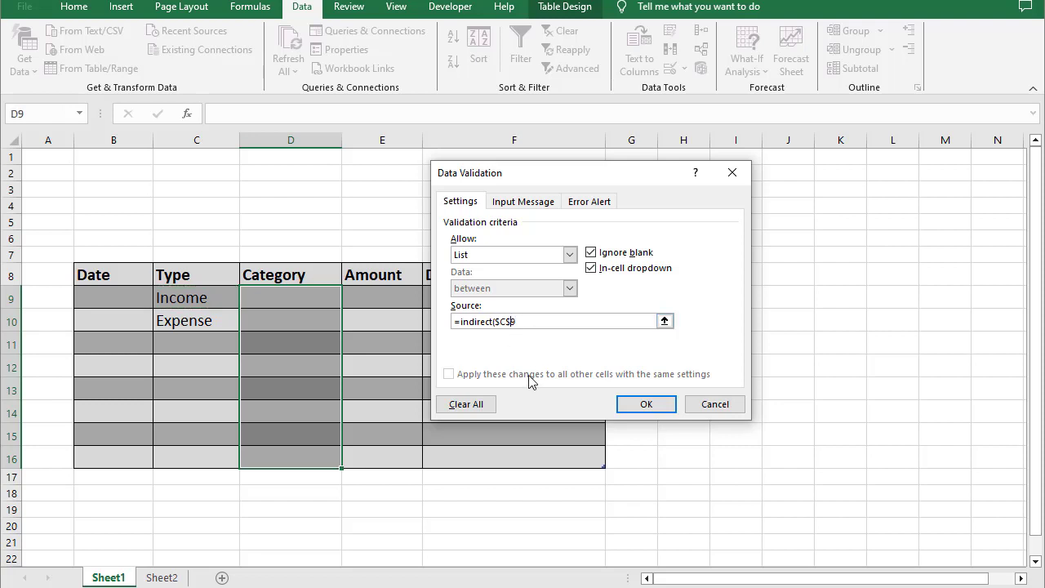
pyautogui.click(535, 321)
pyautogui.click(649, 406)
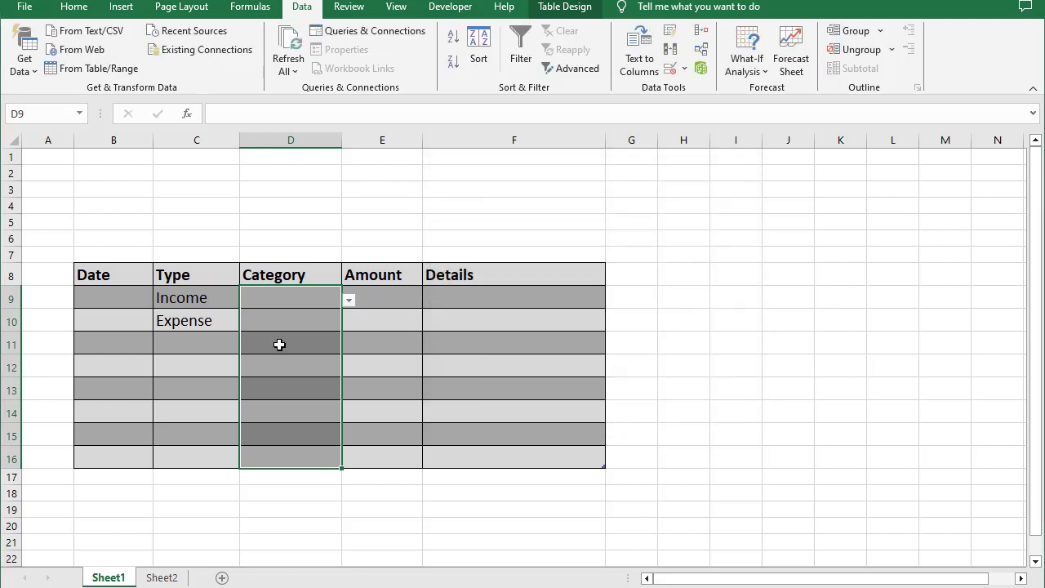
# - Choose Commission as the Category in D9 from the validation list
pyautogui.click(280, 345)
pyautogui.click(327, 299)
pyautogui.click(349, 300)
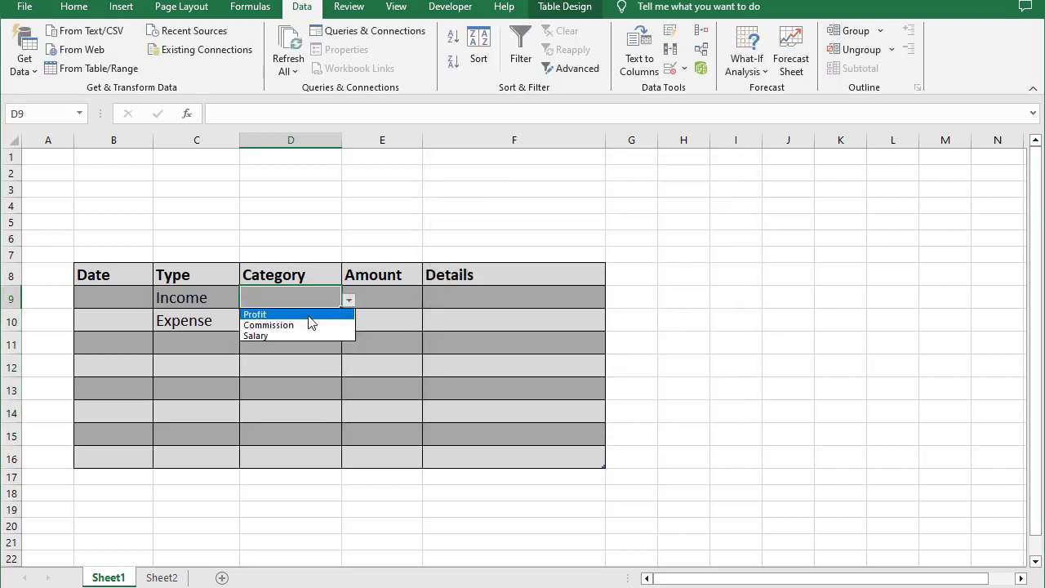
pyautogui.click(300, 325)
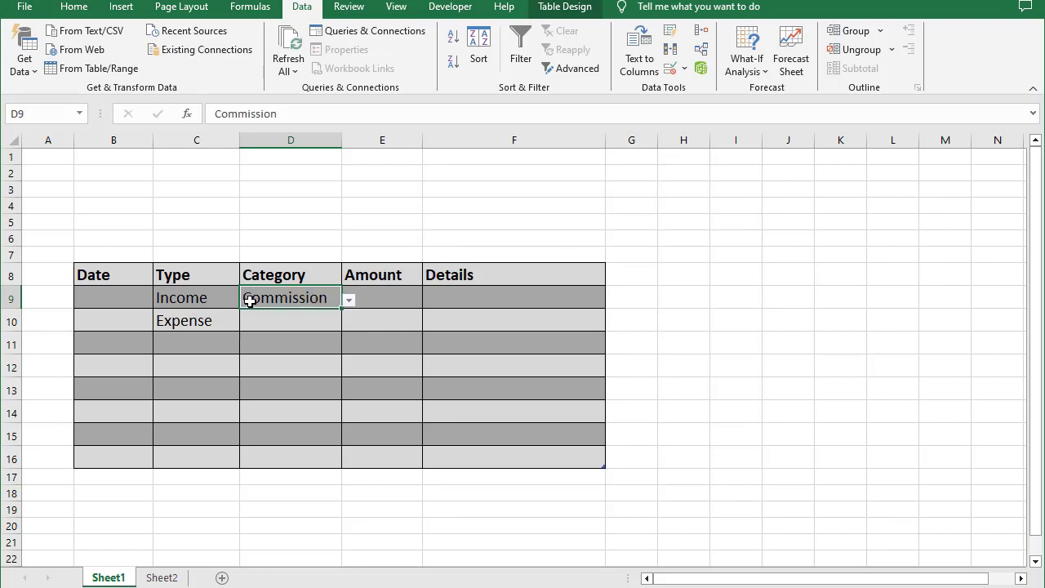
# - Check the Category drop-down lists in D10 and D9 against the Expense and Income types in their rows
pyautogui.click(216, 323)
pyautogui.click(278, 321)
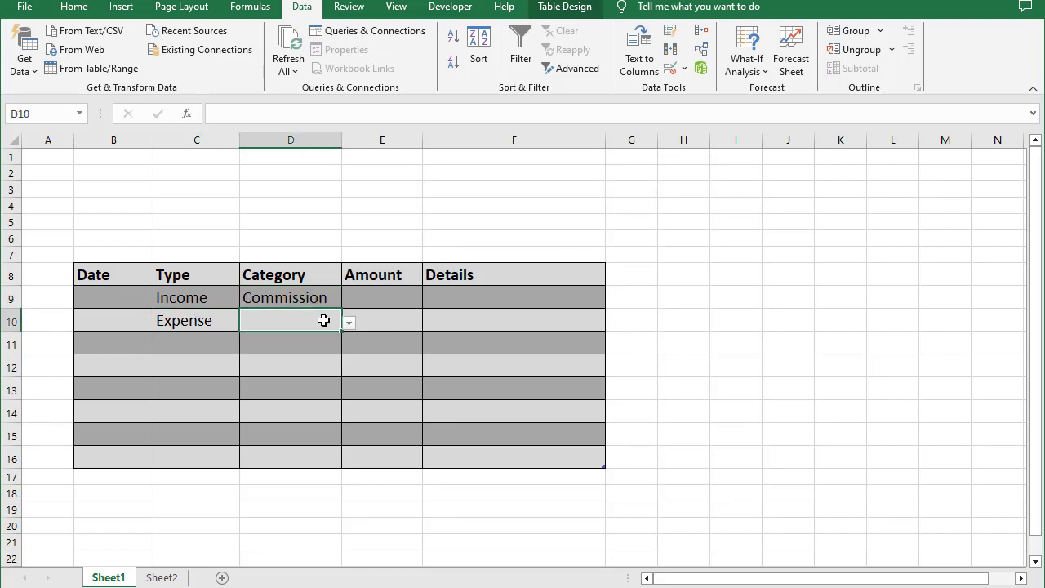
pyautogui.click(349, 324)
pyautogui.click(259, 411)
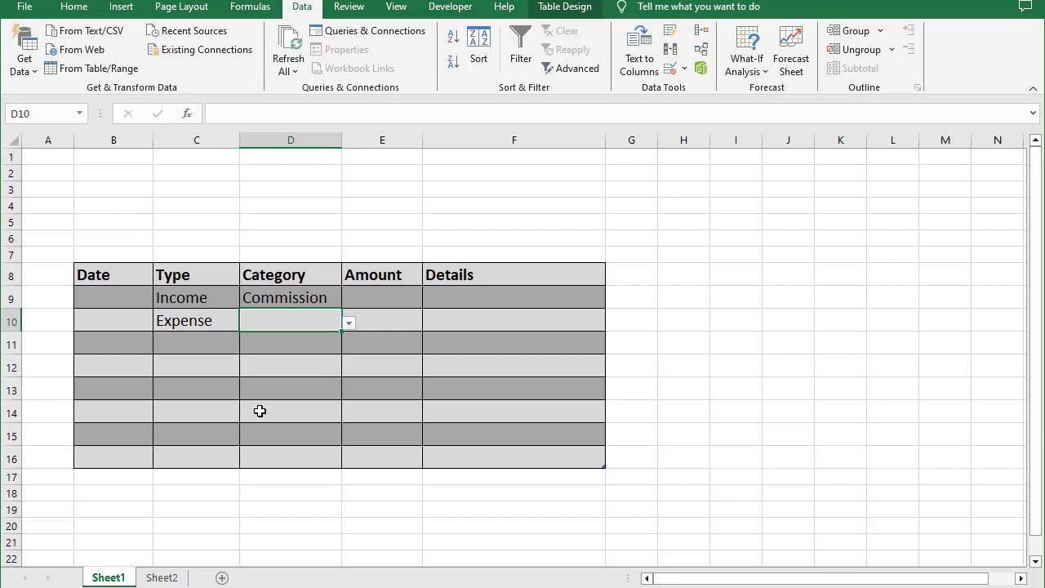
pyautogui.click(210, 300)
pyautogui.click(306, 299)
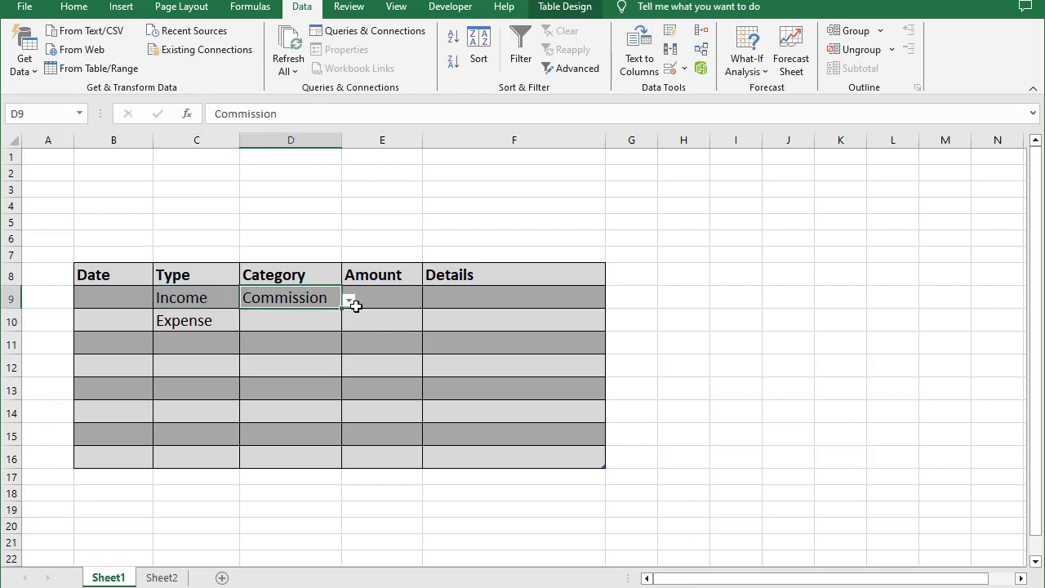
pyautogui.click(350, 301)
pyautogui.click(292, 360)
pyautogui.click(228, 341)
pyautogui.click(210, 367)
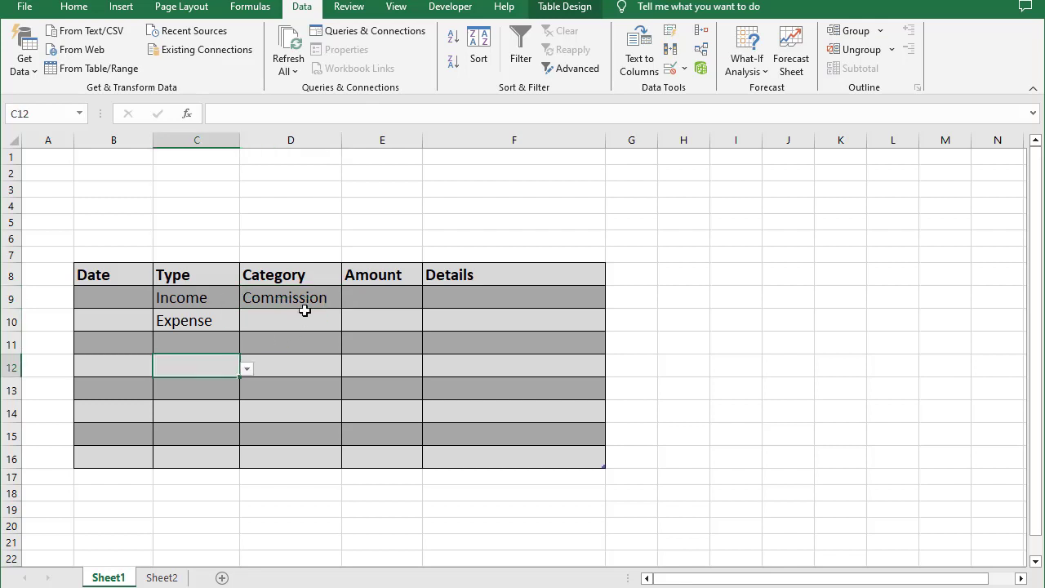
# - Enter the date 02/10/2024 in B9 for the first Income entry
pyautogui.click(126, 296)
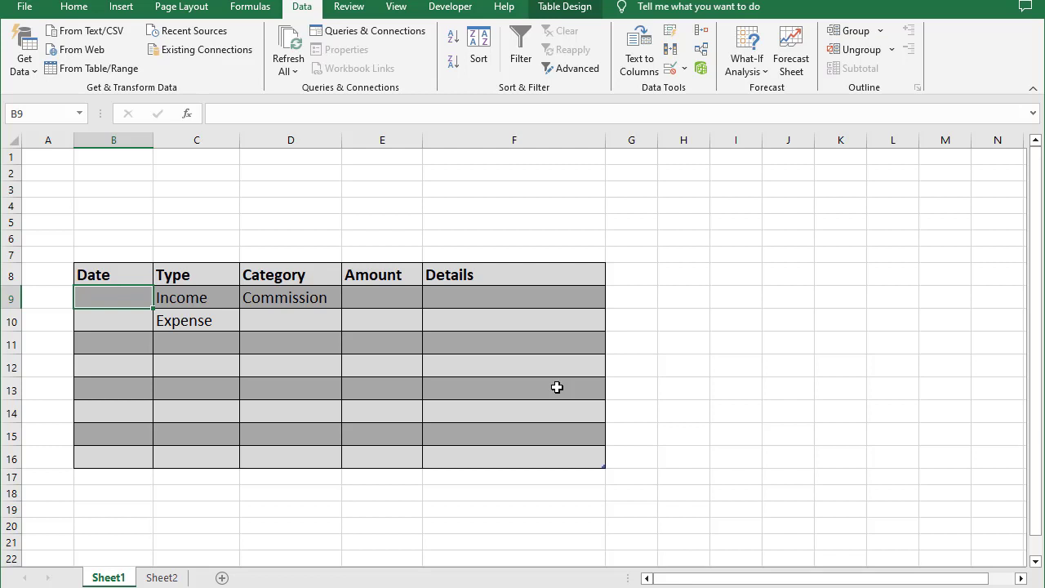
pyautogui.write('02/')
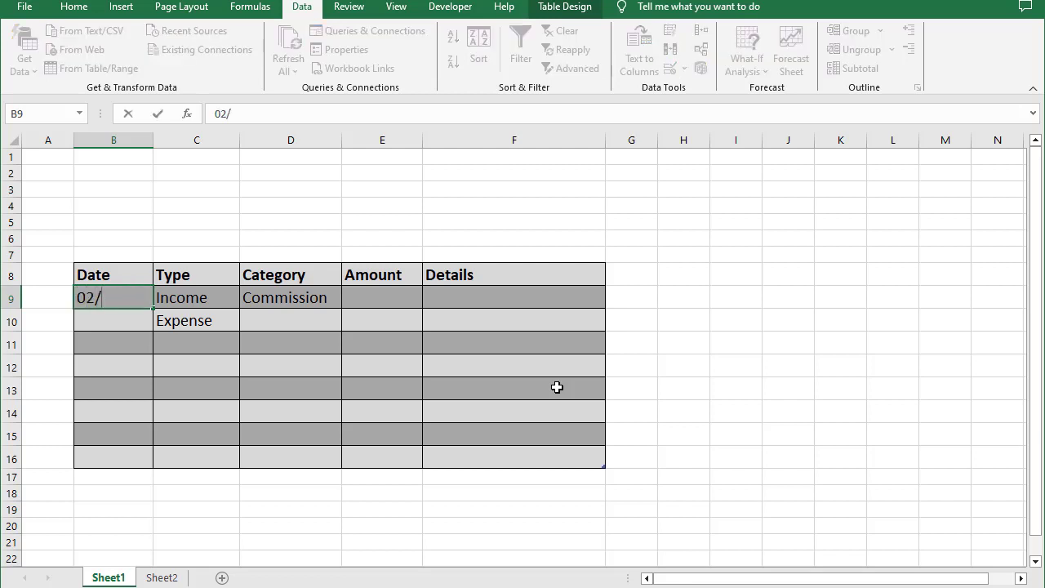
pyautogui.write('10')
pyautogui.write('2024')
pyautogui.press('Return')
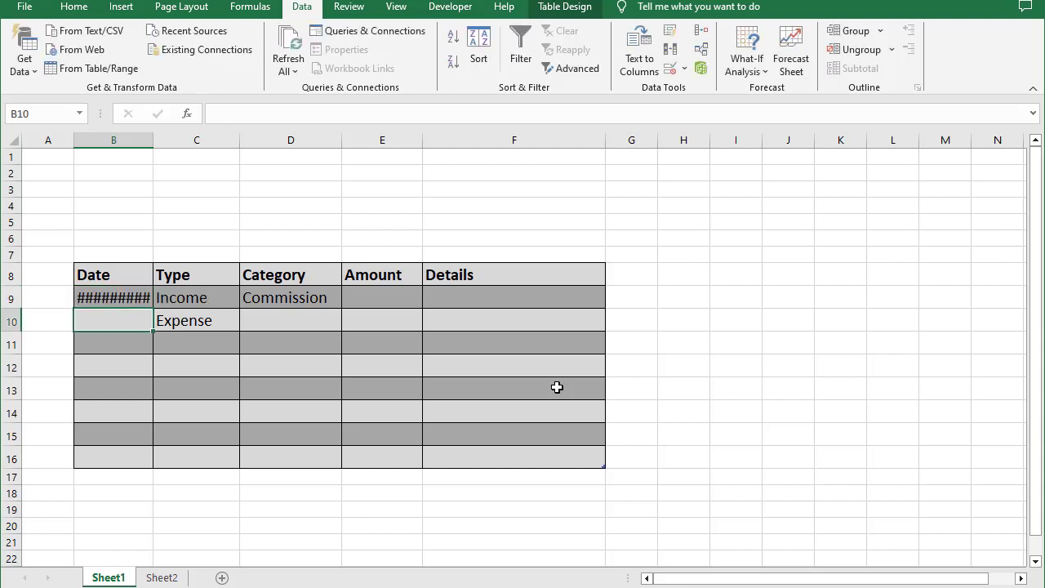
# - Format column B as a Date with the 14-Mar display type
pyautogui.click(119, 140)
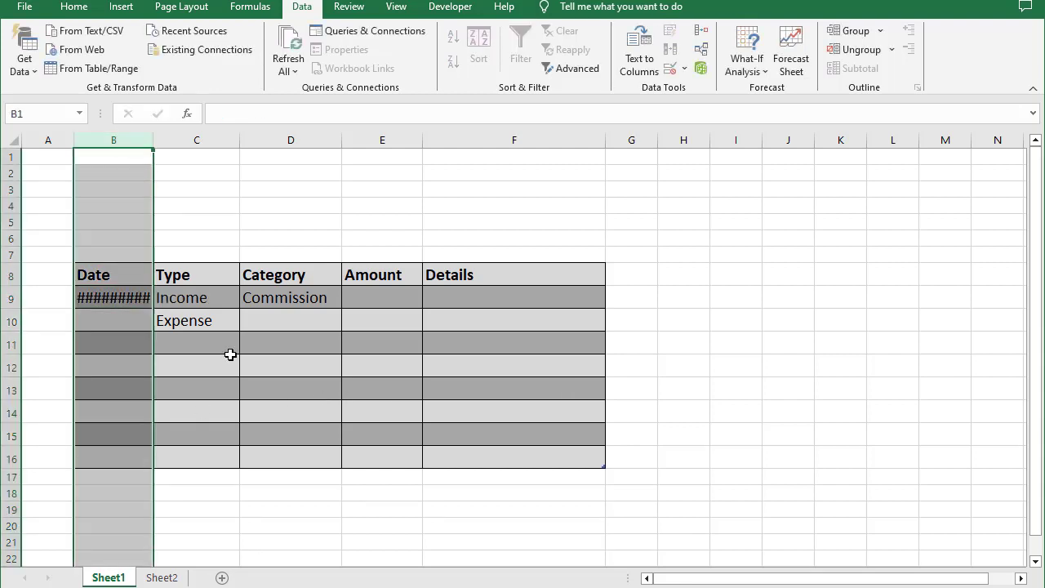
pyautogui.hotkey('ctrl', '1')
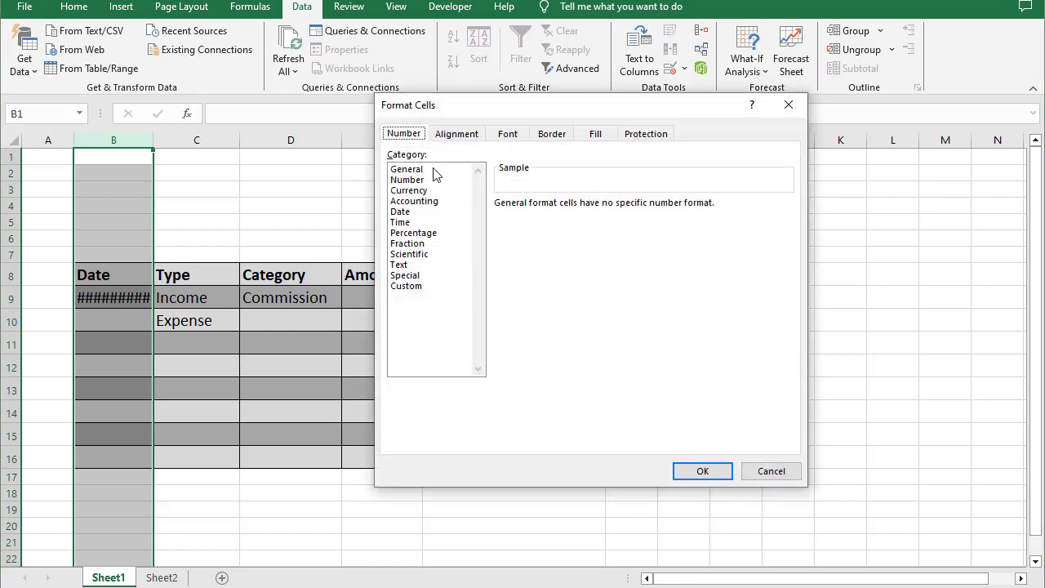
pyautogui.moveTo(439, 117); pyautogui.dragTo(260, 159)
pyautogui.click(220, 262)
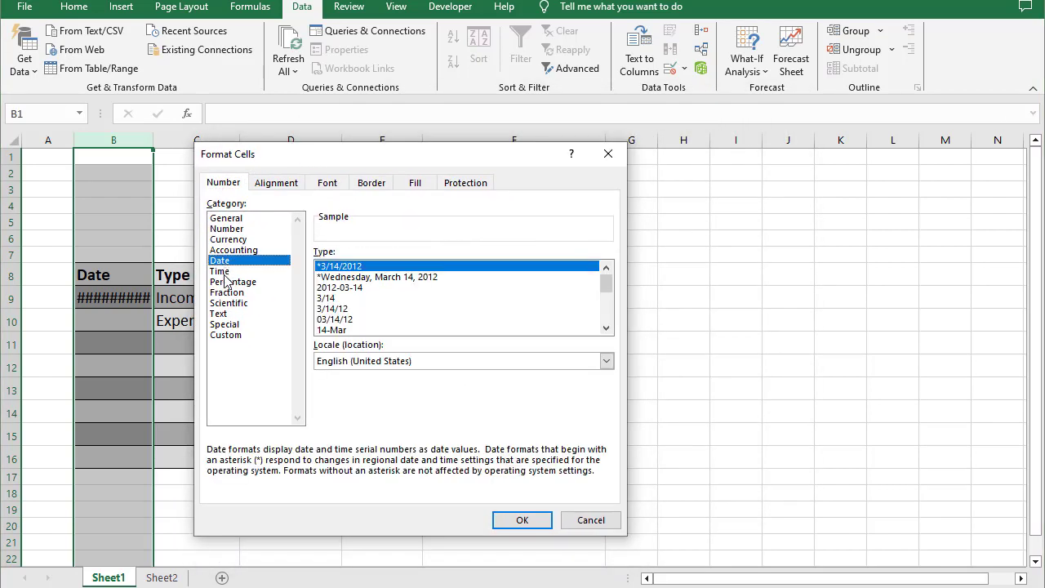
pyautogui.click(606, 327)
pyautogui.click(606, 328)
pyautogui.click(333, 312)
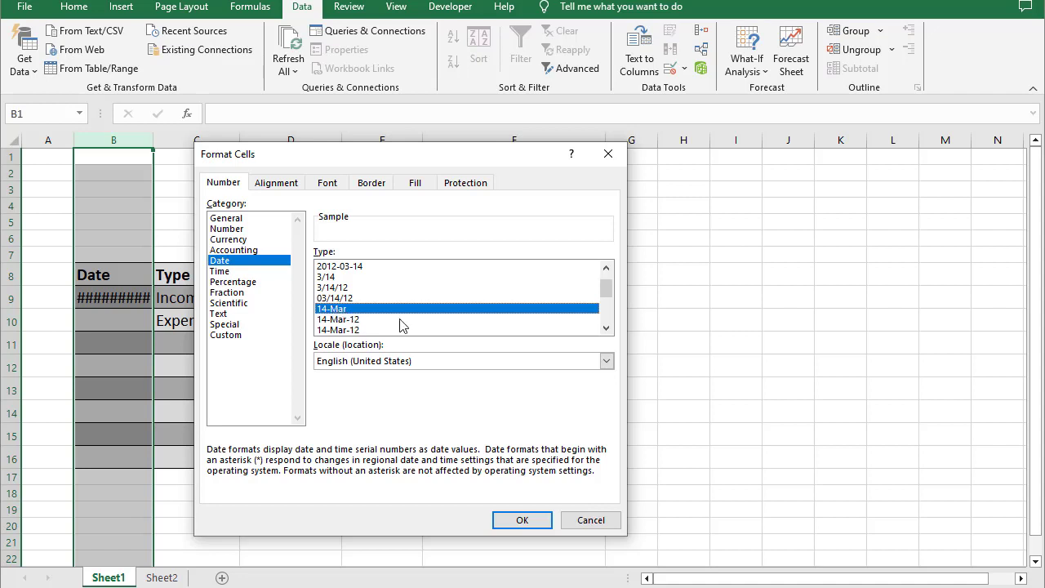
pyautogui.click(357, 321)
pyautogui.click(337, 311)
pyautogui.click(522, 520)
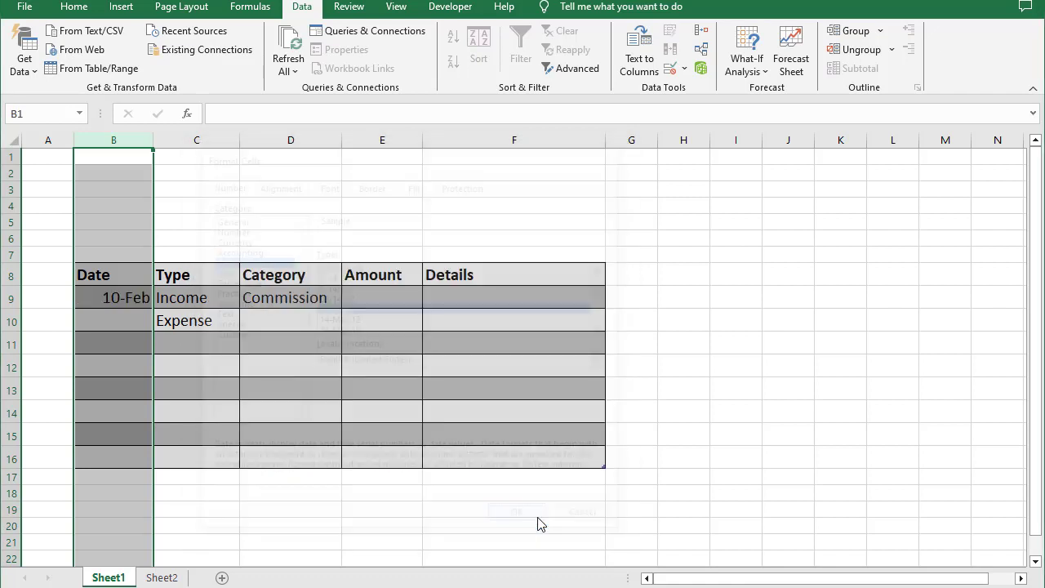
pyautogui.click(219, 362)
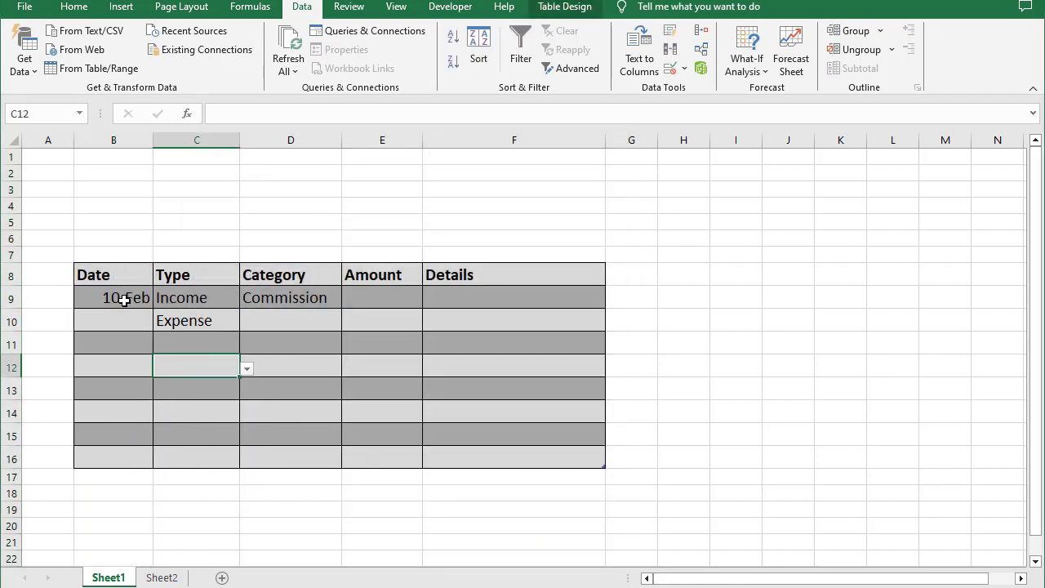
pyautogui.click(124, 300)
pyautogui.click(365, 304)
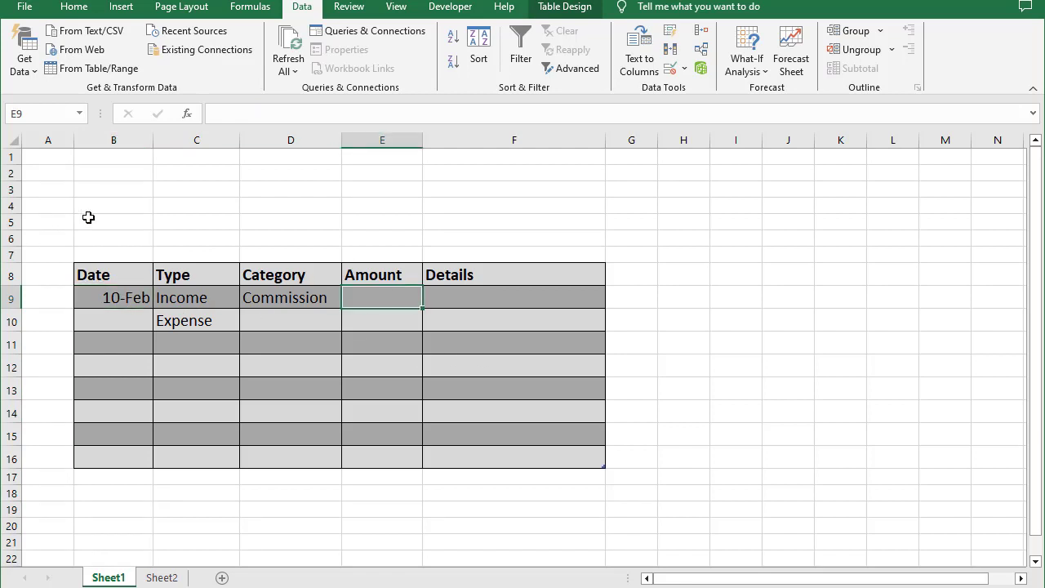
# - Set the font size of B4:F5 to 18 and fill the range with Dark Blue
pyautogui.moveTo(96, 204); pyautogui.dragTo(544, 222)
pyautogui.click(73, 7)
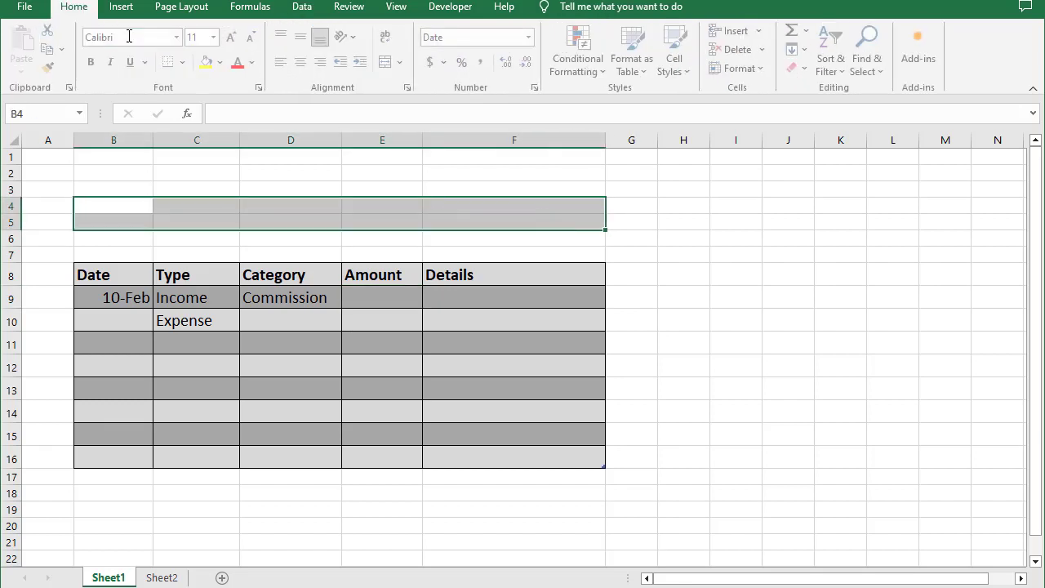
pyautogui.click(234, 39)
pyautogui.click(234, 39)
pyautogui.click(235, 40)
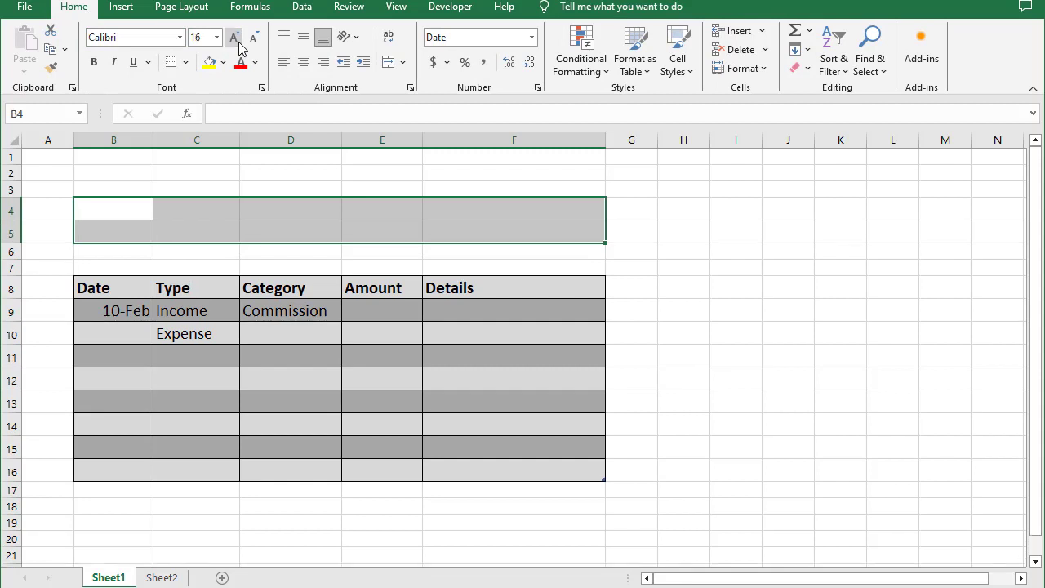
pyautogui.click(235, 38)
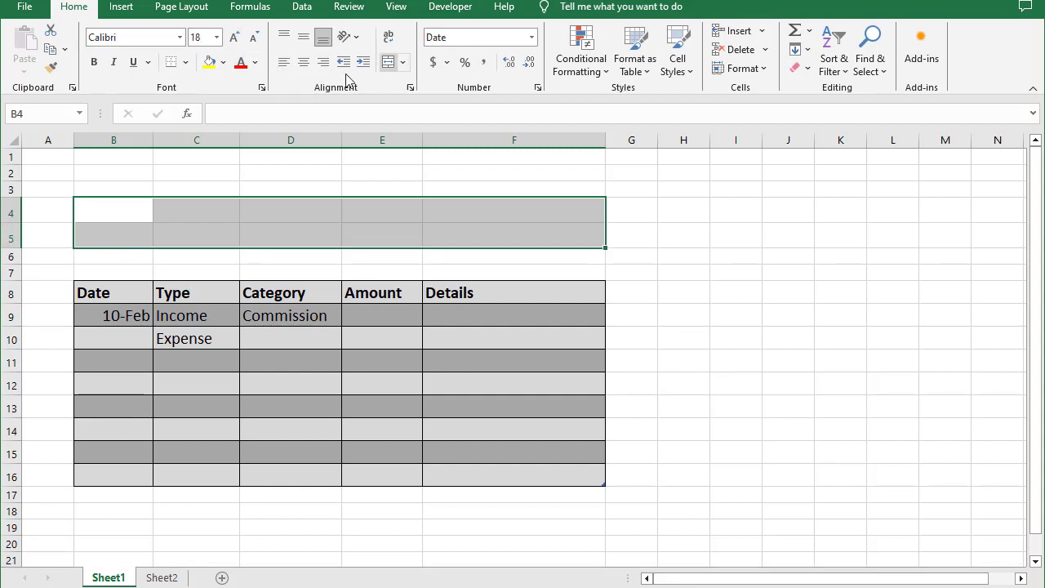
pyautogui.click(223, 62)
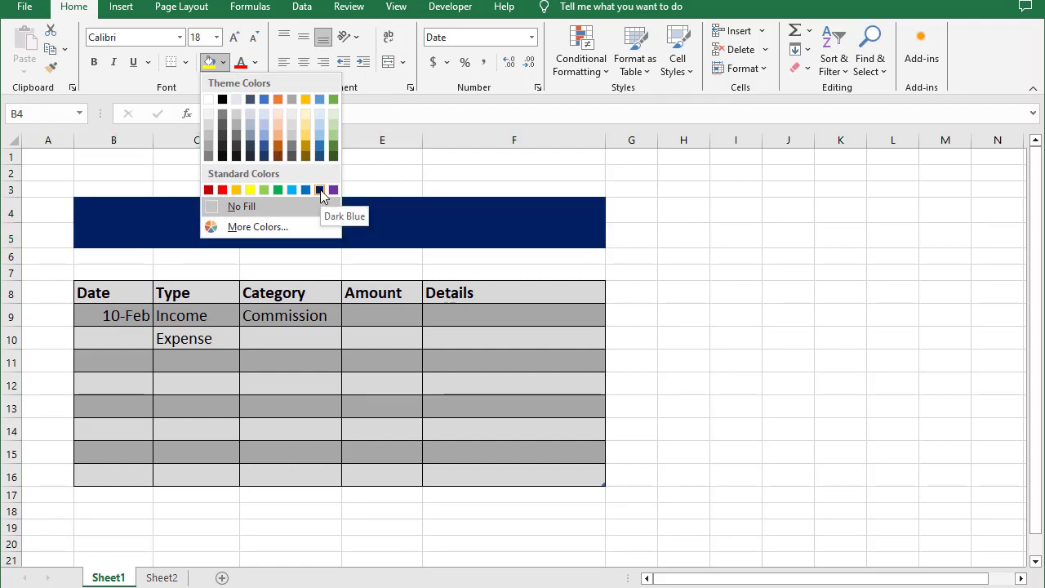
pyautogui.click(322, 191)
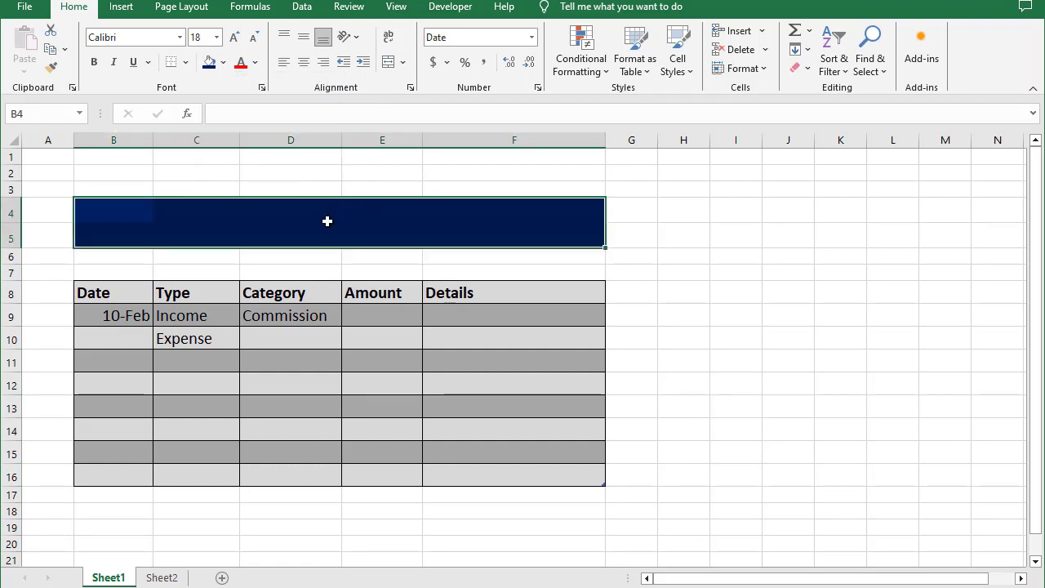
pyautogui.click(439, 233)
# - Enter the summary headings Income, Expense and Balance in cells B4, C4 and D4
pyautogui.click(109, 205)
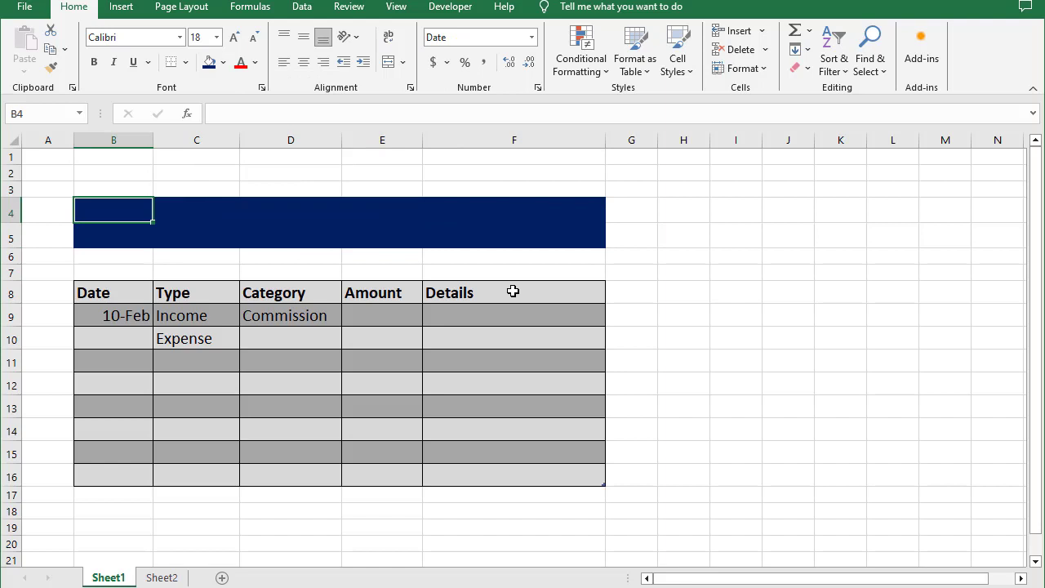
pyautogui.write('Income')
pyautogui.press('Tab')
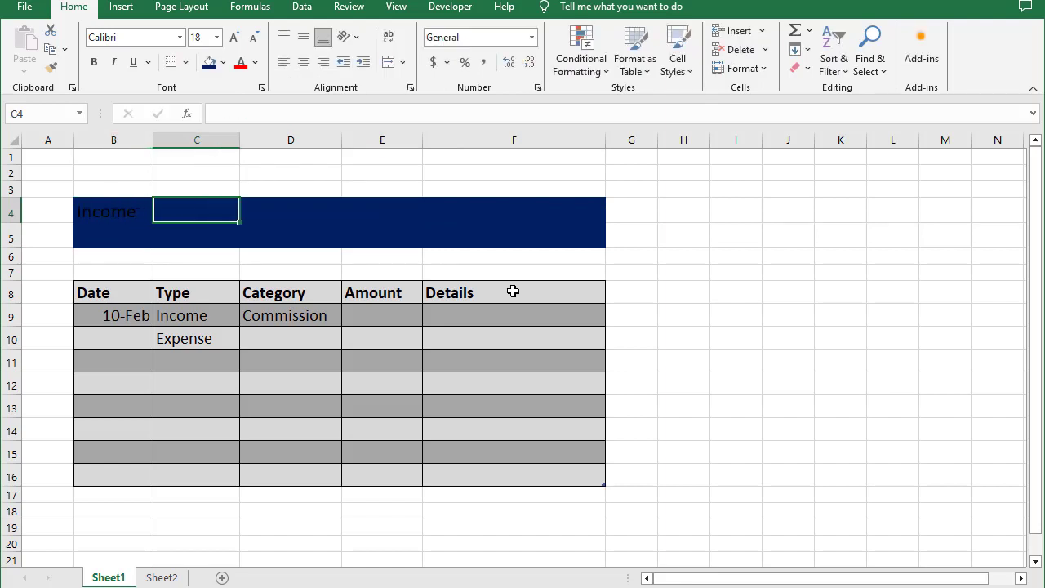
pyautogui.write('Expen')
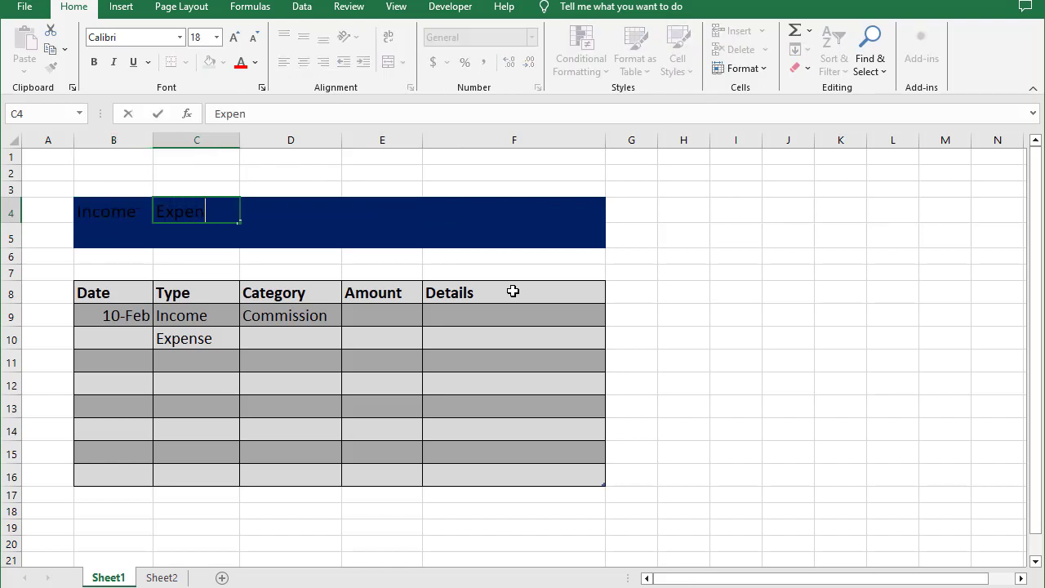
pyautogui.write('se')
pyautogui.press('Tab')
pyautogui.write('B')
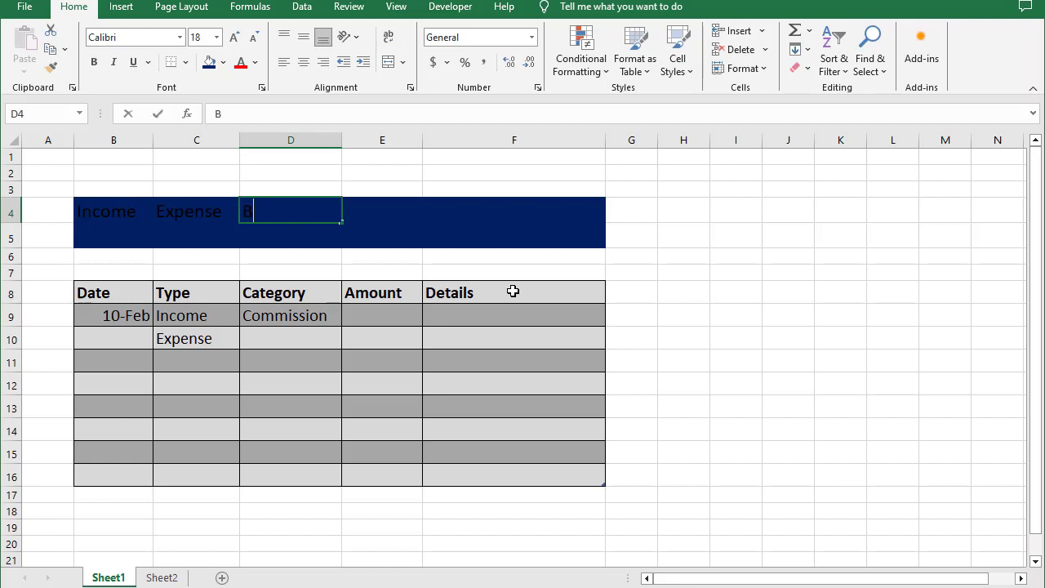
pyautogui.write('alance')
pyautogui.click(497, 226)
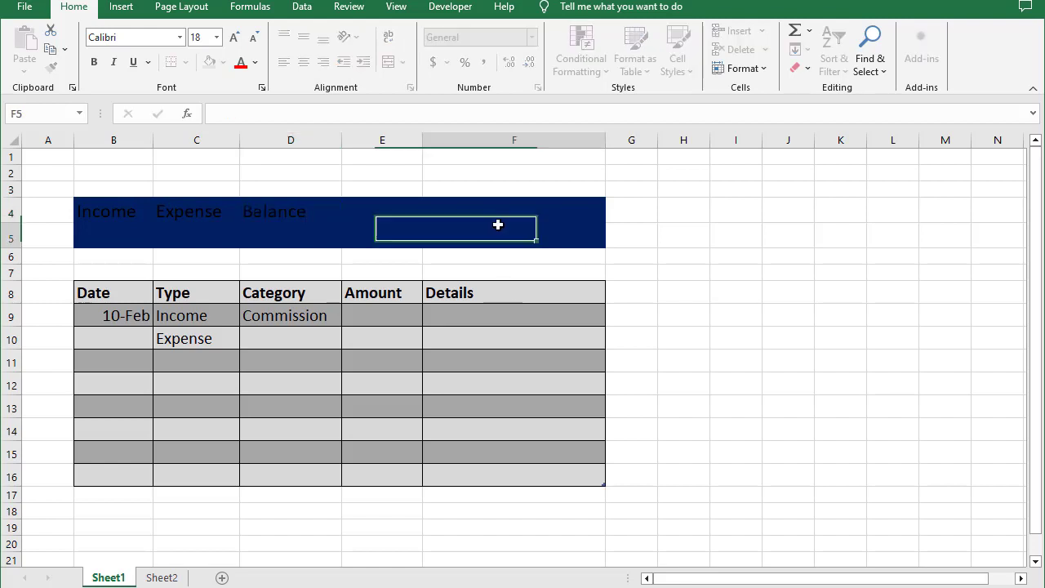
# - Make the text in the summary cells B4:D5 white and bold
pyautogui.moveTo(106, 209); pyautogui.dragTo(245, 229)
pyautogui.click(256, 62)
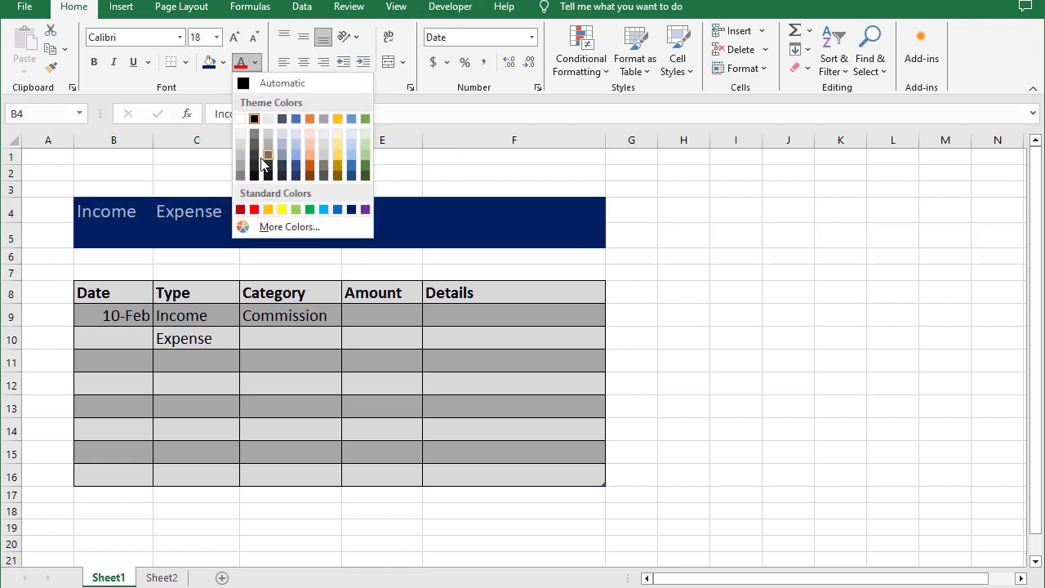
pyautogui.click(242, 117)
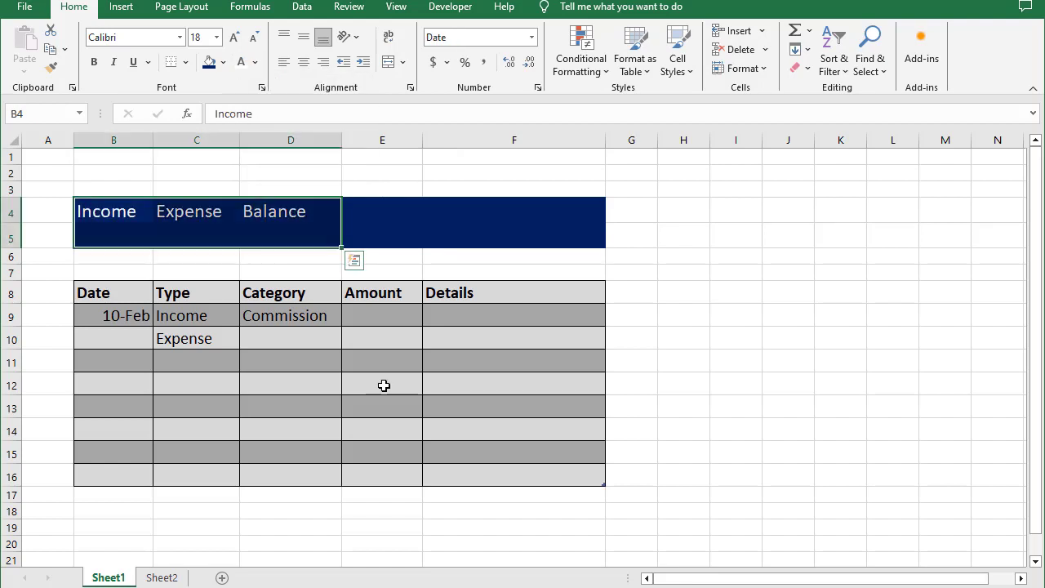
pyautogui.hotkey('ctrl', 'b')
pyautogui.click(315, 405)
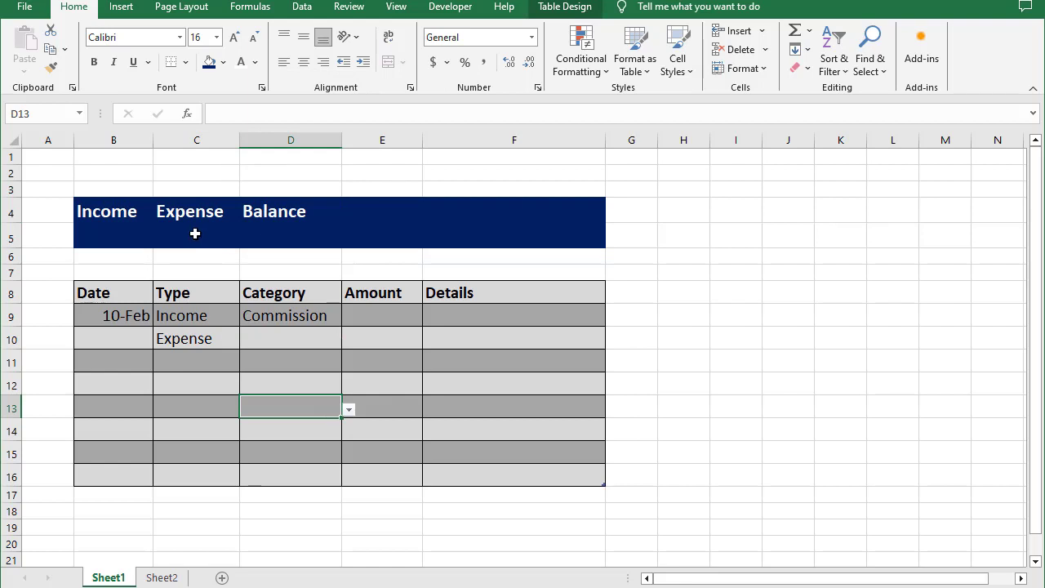
# - Draw white vertical border lines after the Income, Expense and Balance columns across rows 4 and 5
pyautogui.click(258, 228)
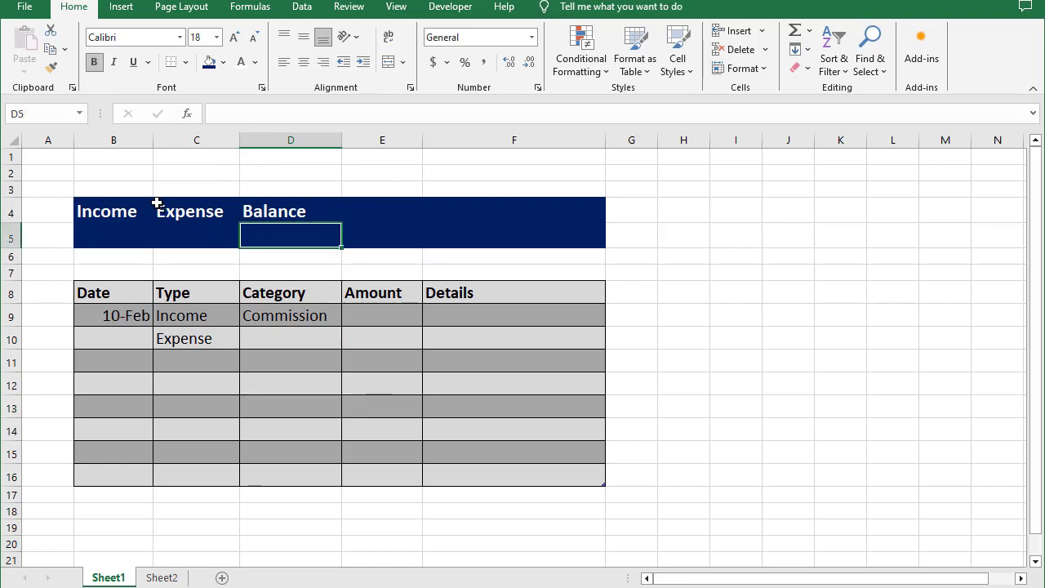
pyautogui.click(235, 205)
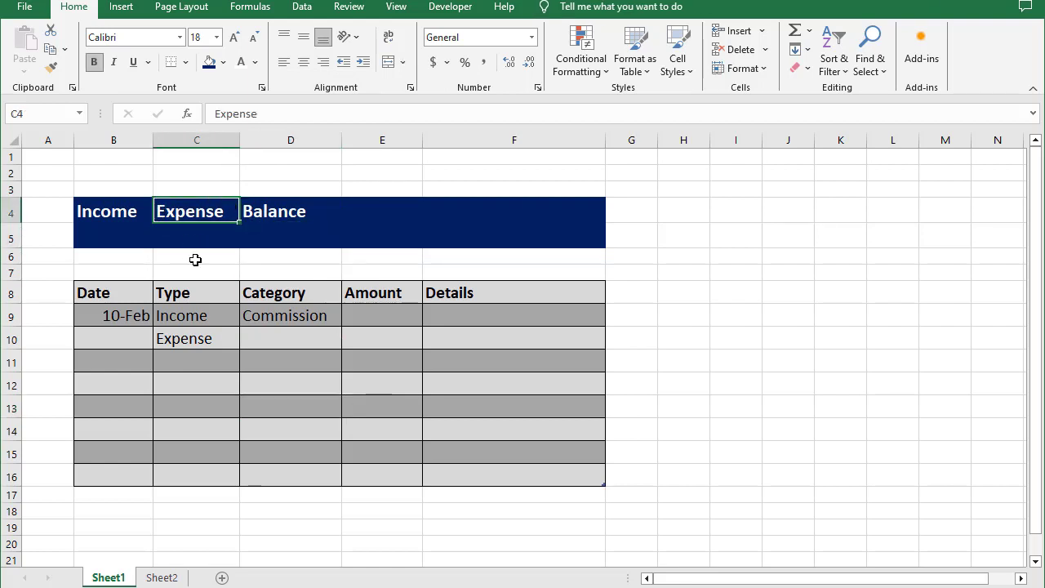
pyautogui.click(186, 63)
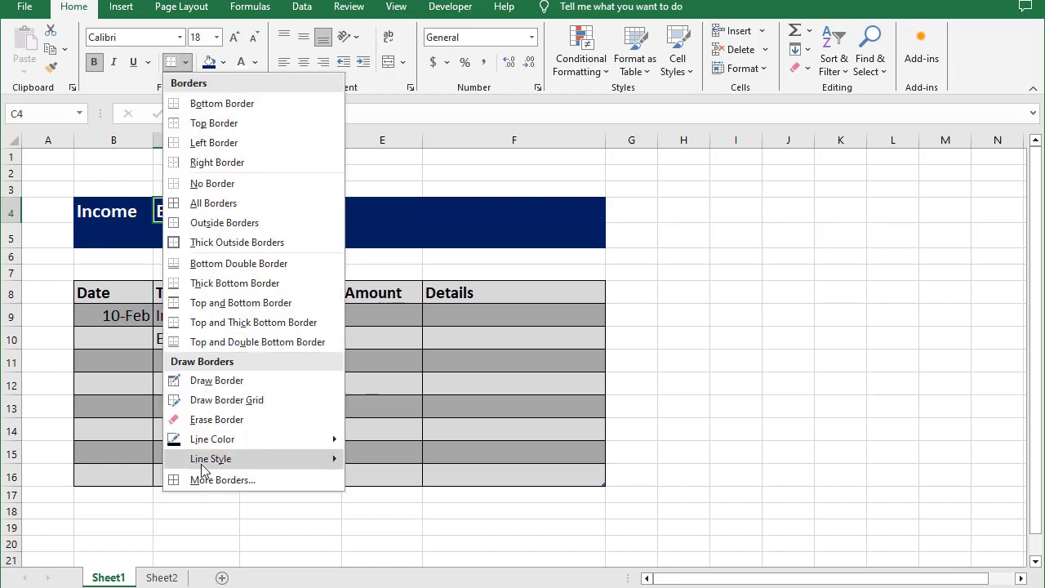
pyautogui.moveTo(230, 447)
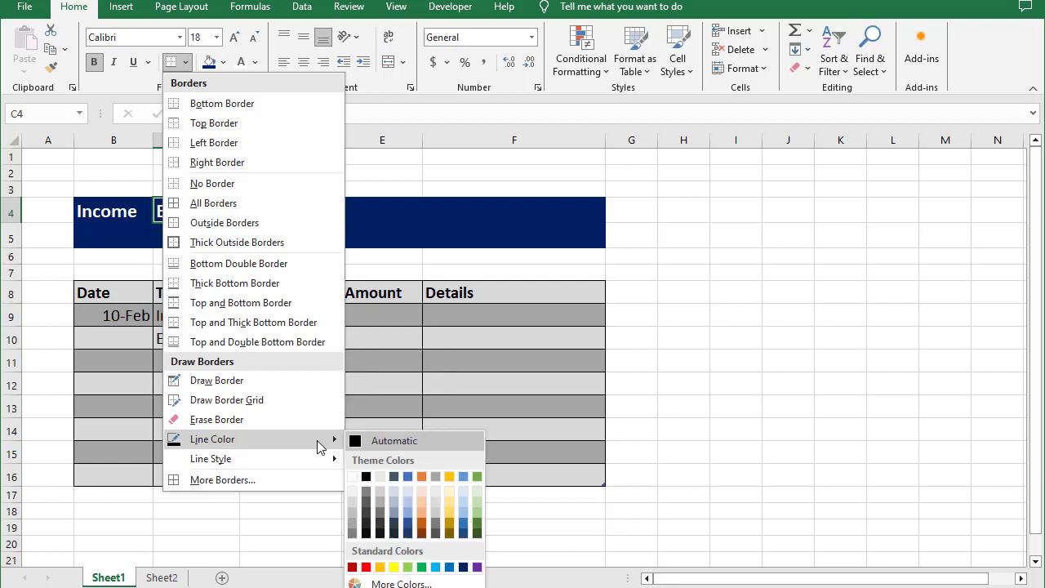
pyautogui.press('Escape')
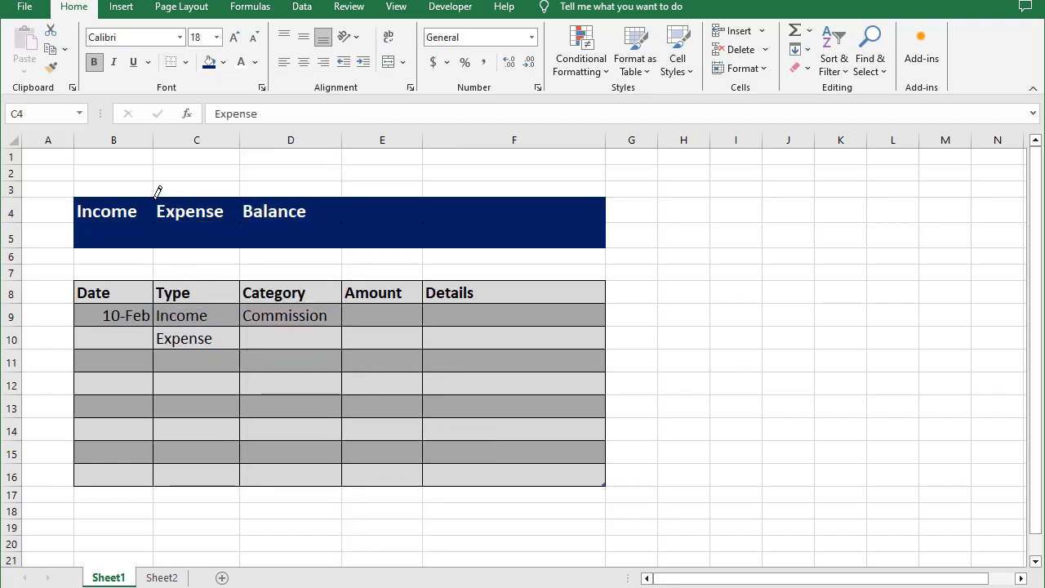
pyautogui.click(155, 226)
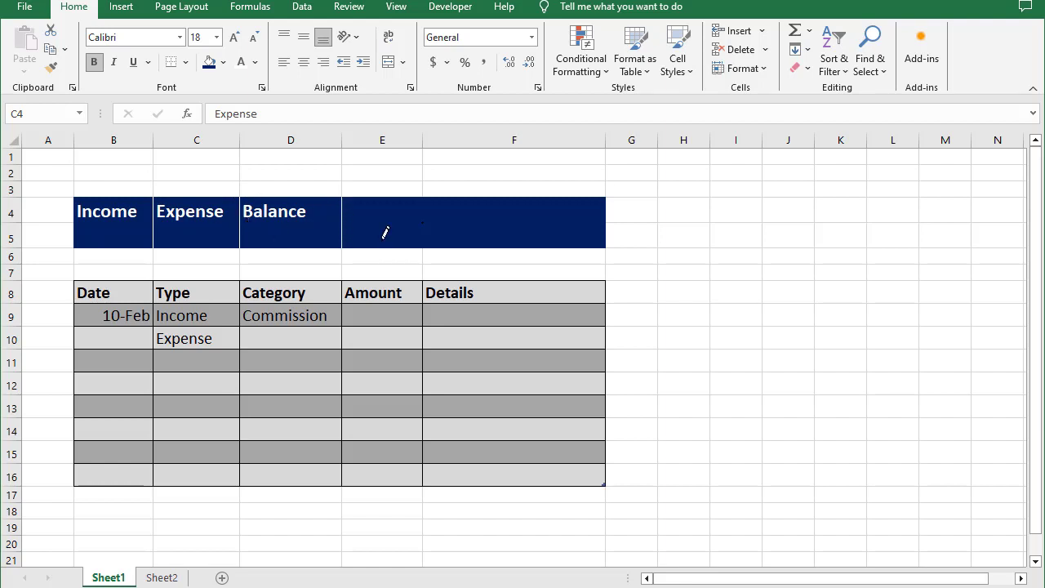
pyautogui.click(171, 62)
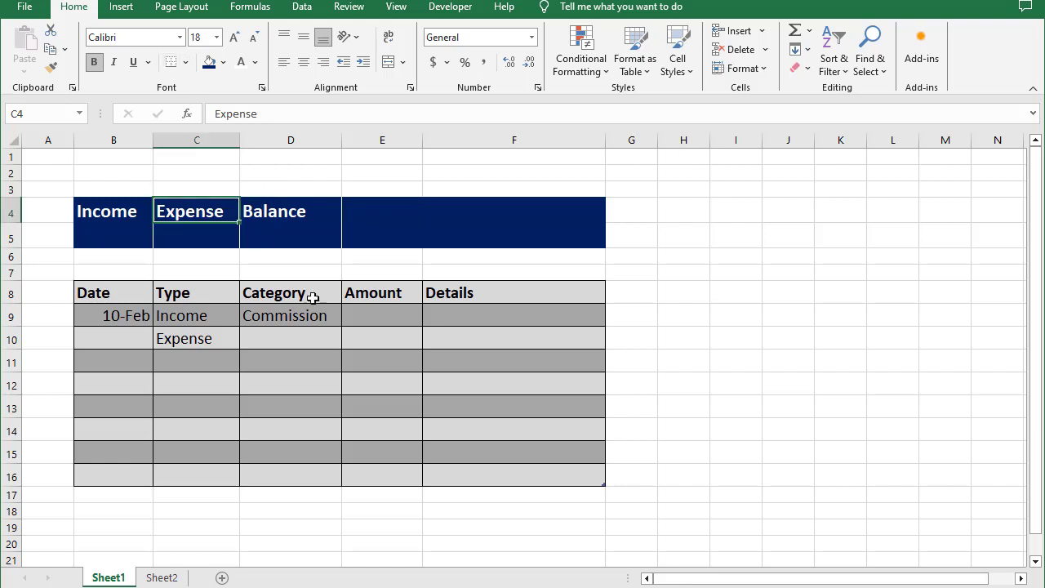
pyautogui.click(302, 271)
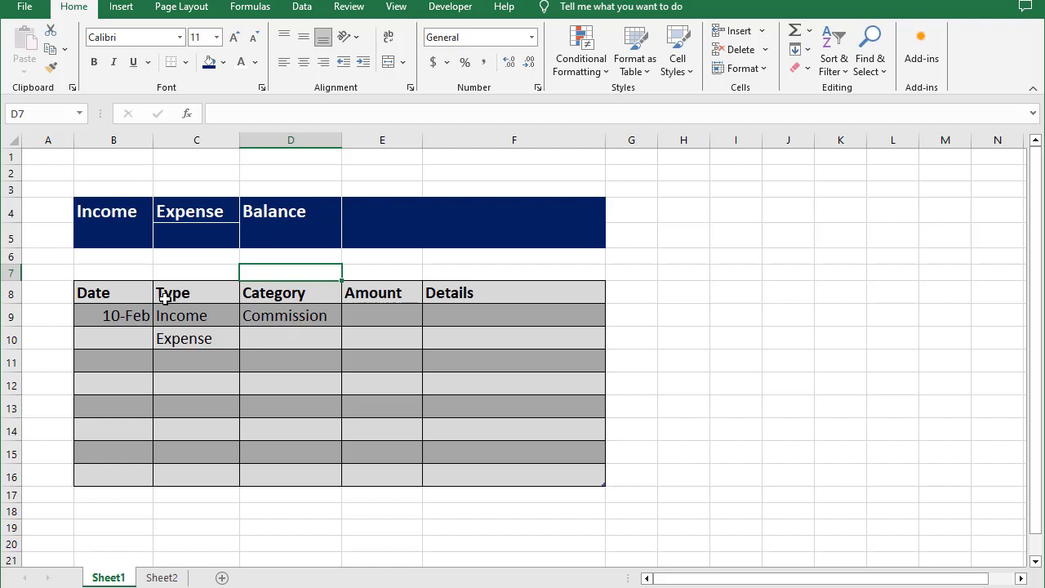
# - Complete the Commission income row with the amount 20000 and the details Commission Received
pyautogui.click(406, 318)
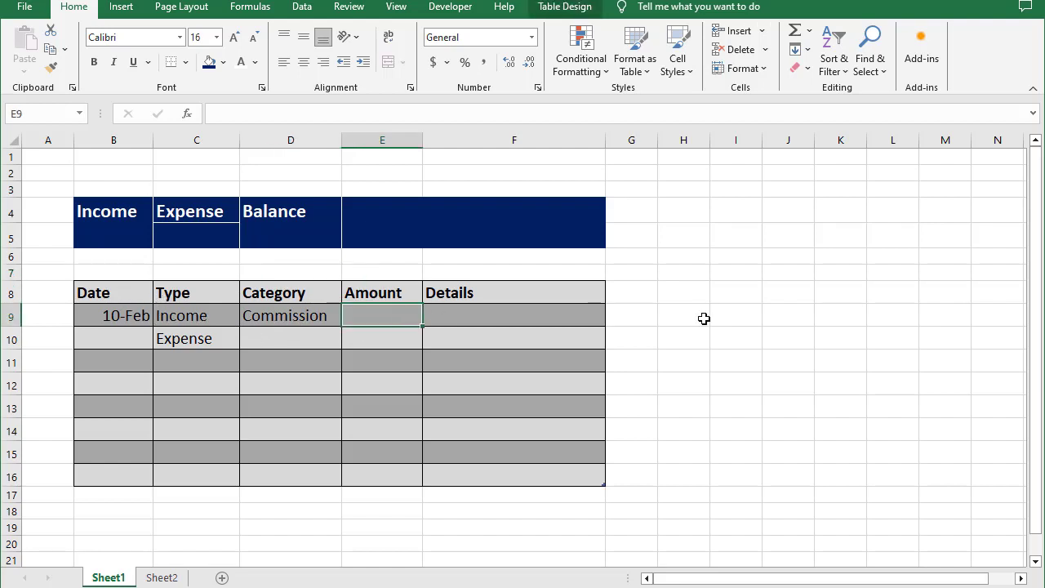
pyautogui.write('20000')
pyautogui.press('Tab')
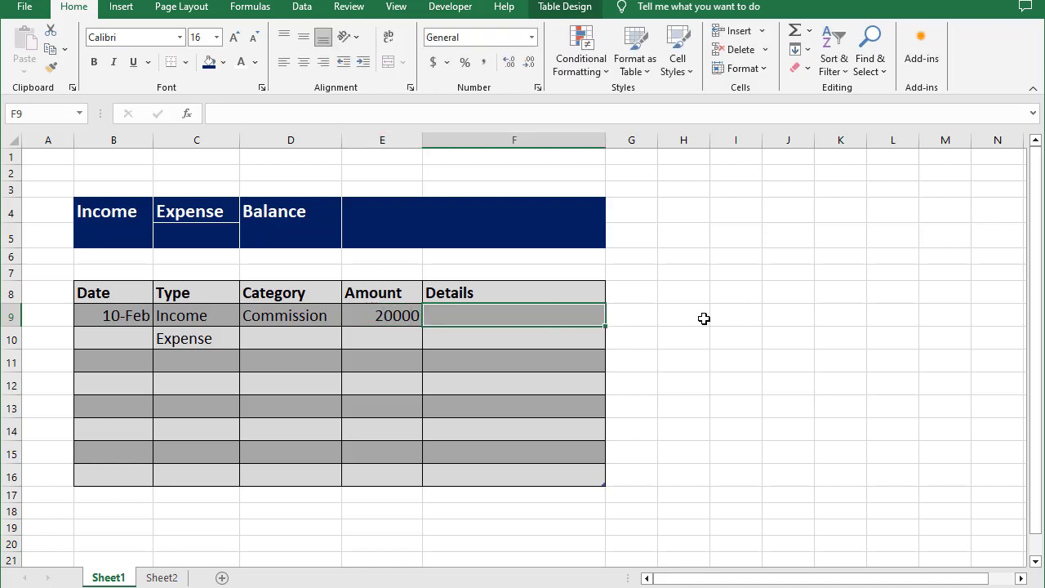
pyautogui.write('Commi')
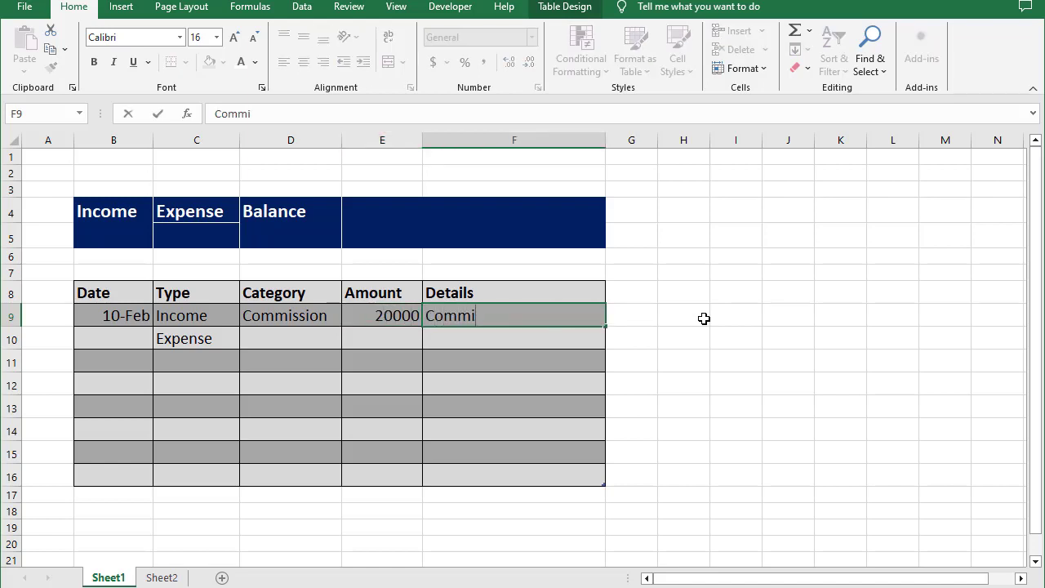
pyautogui.write('ssion Receiv')
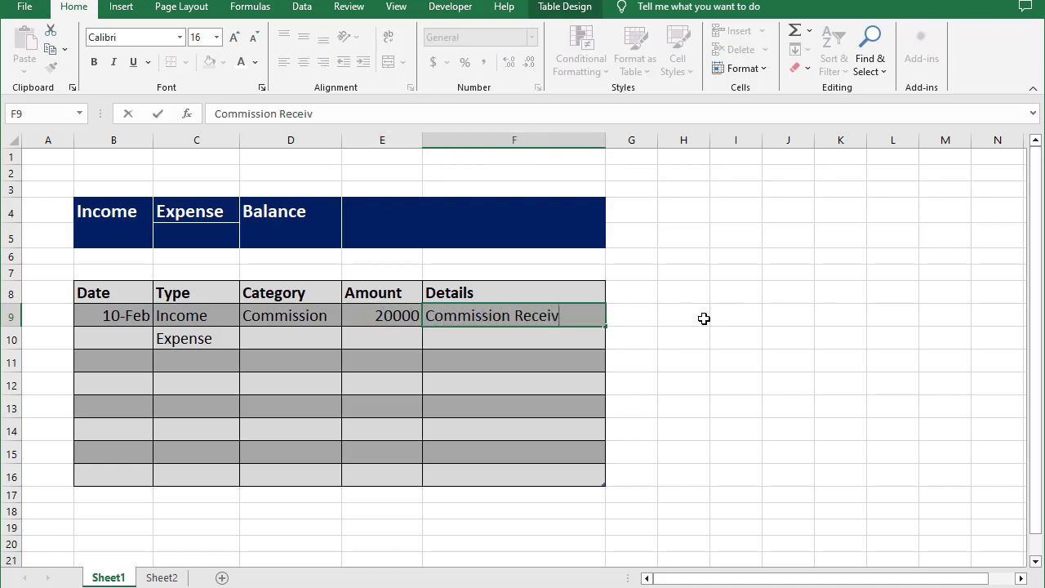
pyautogui.write('ed')
pyautogui.press('Return')
# - Fill in the Expense entry in row 10 with category Phone Bill, amount 5000 and details Phone Bill Paid
pyautogui.press('Left')
pyautogui.press('Left')
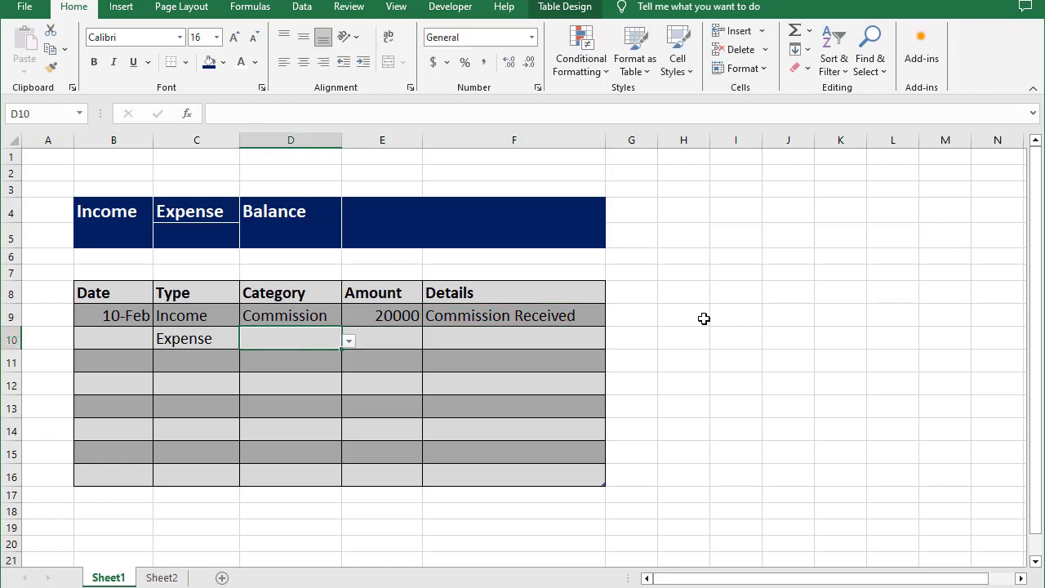
pyautogui.click(349, 340)
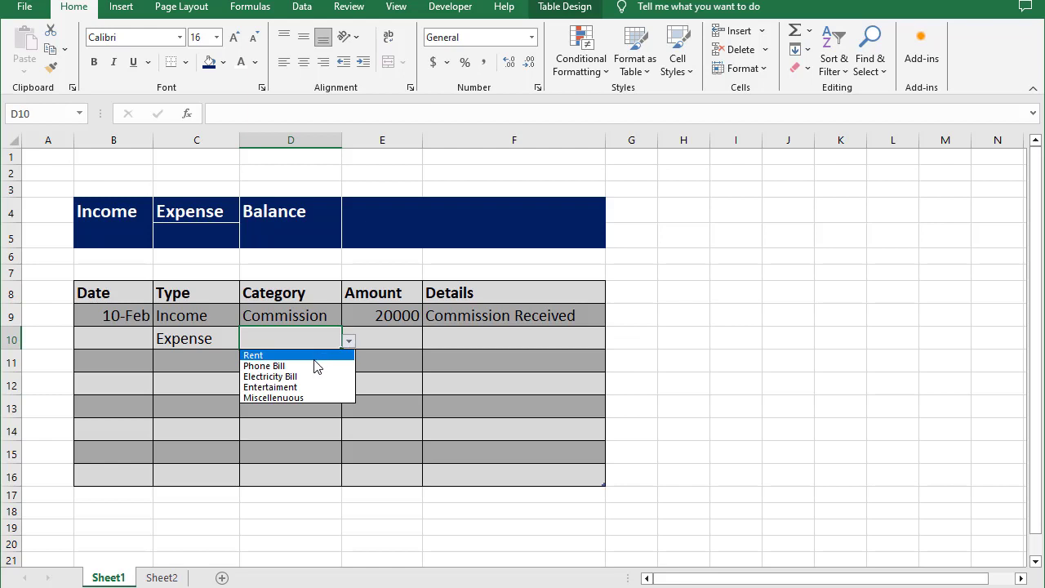
pyautogui.click(316, 366)
pyautogui.click(391, 335)
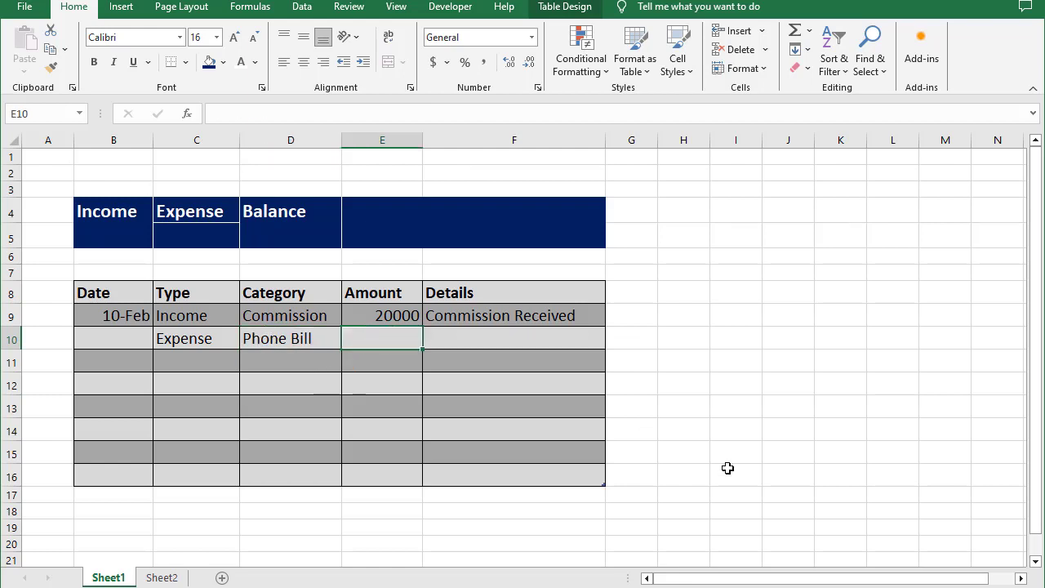
pyautogui.write('5000')
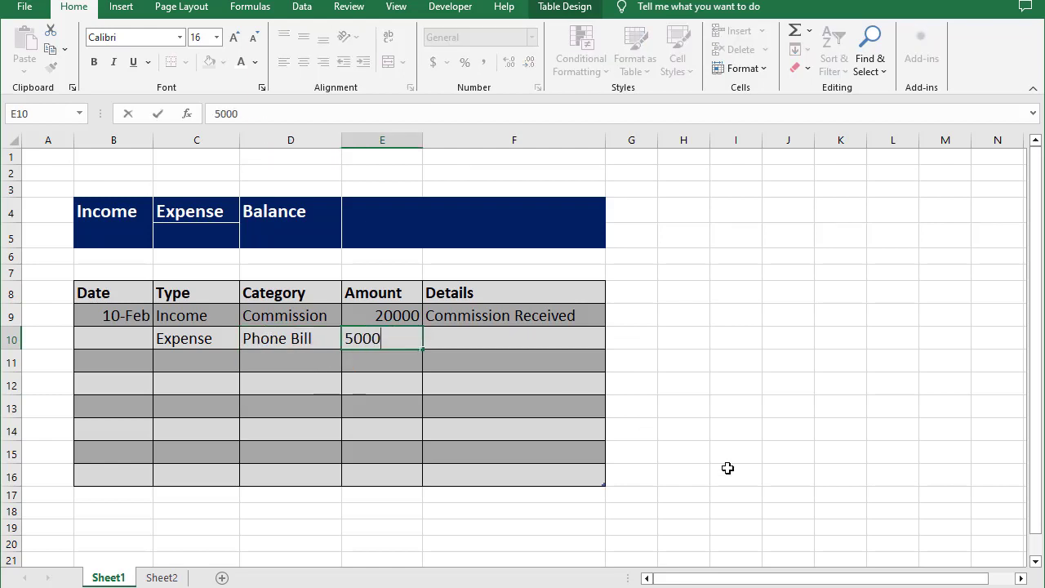
pyautogui.press('Tab')
pyautogui.write('Pho')
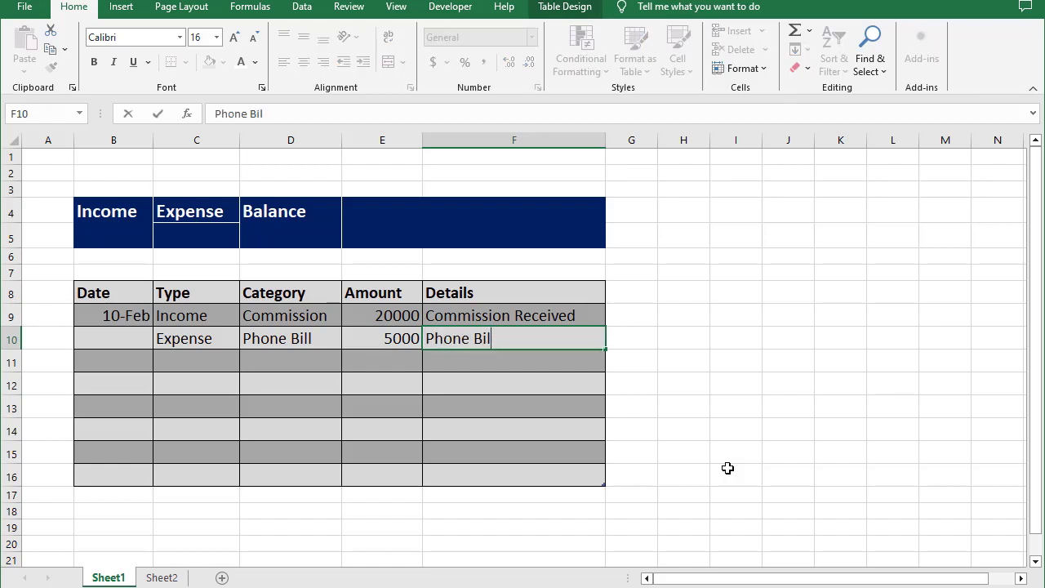
pyautogui.write('ne Bill Paid')
pyautogui.click(497, 450)
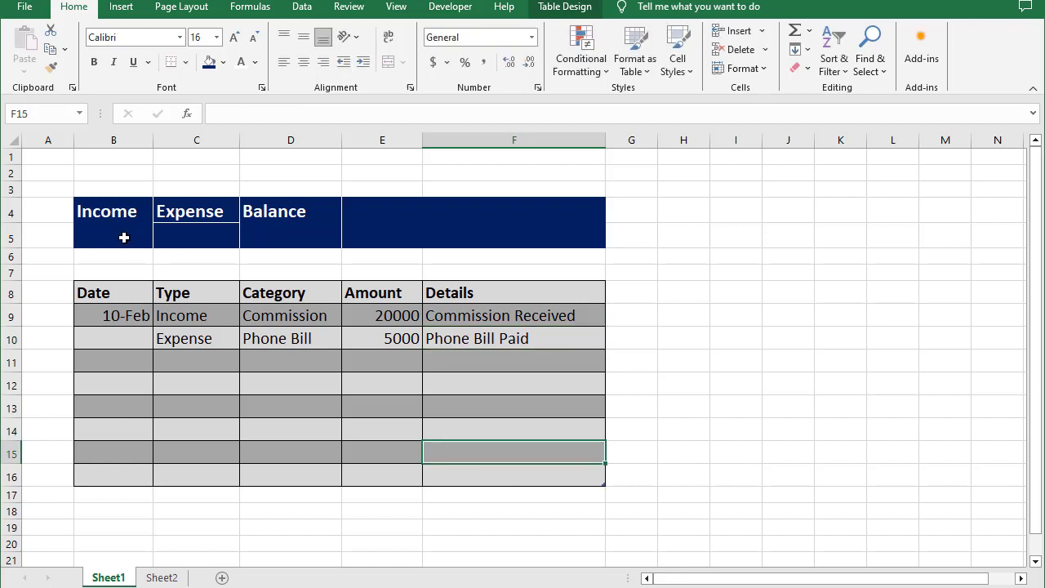
# - Total the income in cell B5 with the formula =SUMIF(Table1[Type],B4,Table1[Amount])
pyautogui.click(87, 236)
pyautogui.click(466, 384)
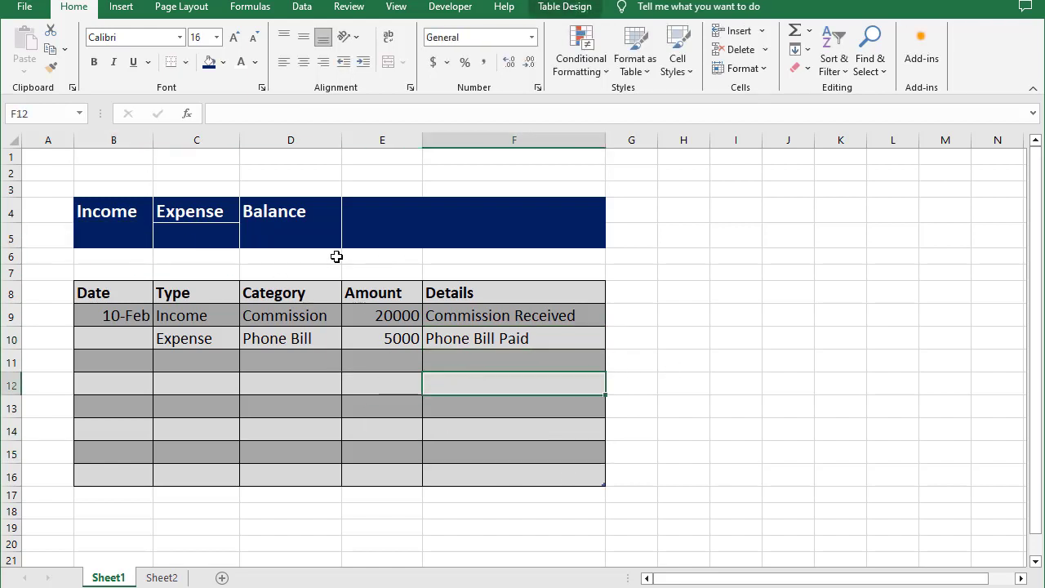
pyautogui.click(117, 241)
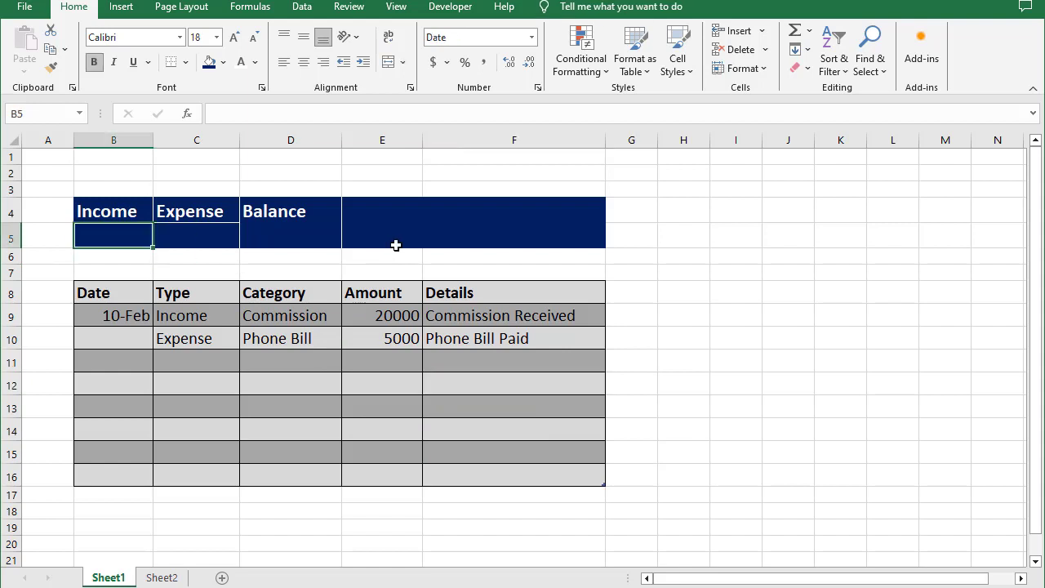
pyautogui.write('=s')
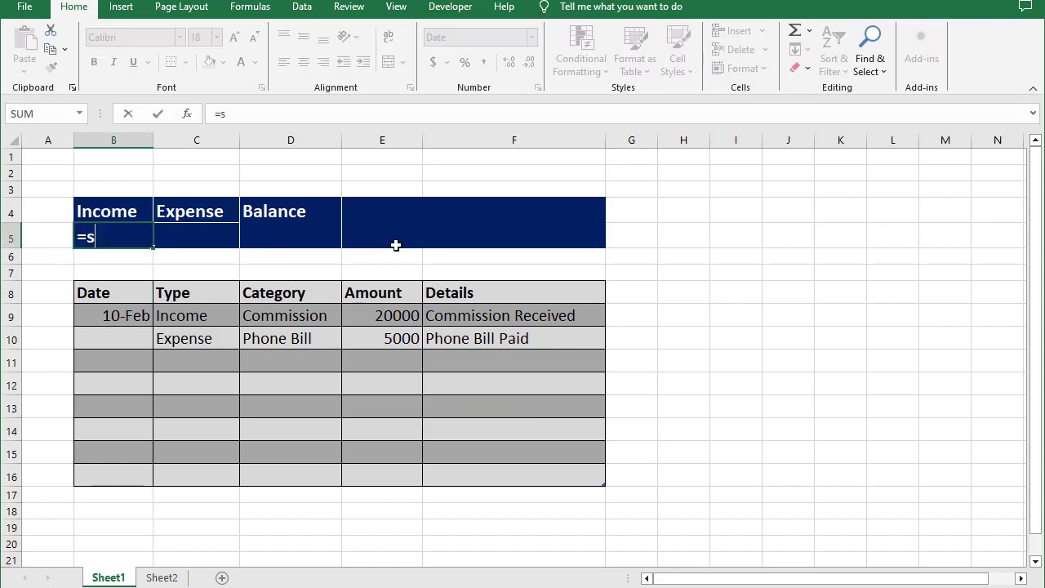
pyautogui.write('umif(')
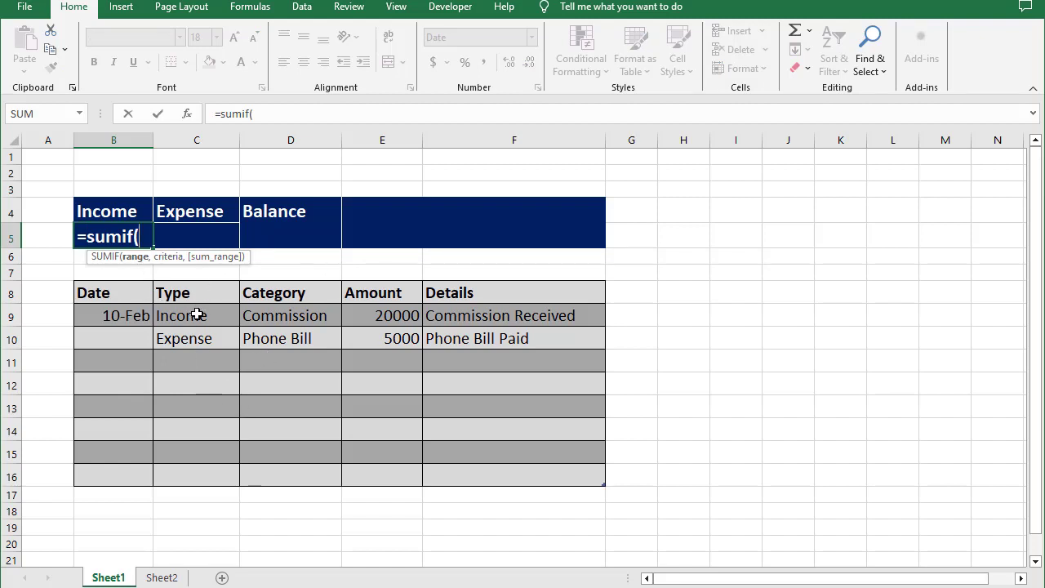
pyautogui.moveTo(198, 312); pyautogui.dragTo(208, 466)
pyautogui.write(',')
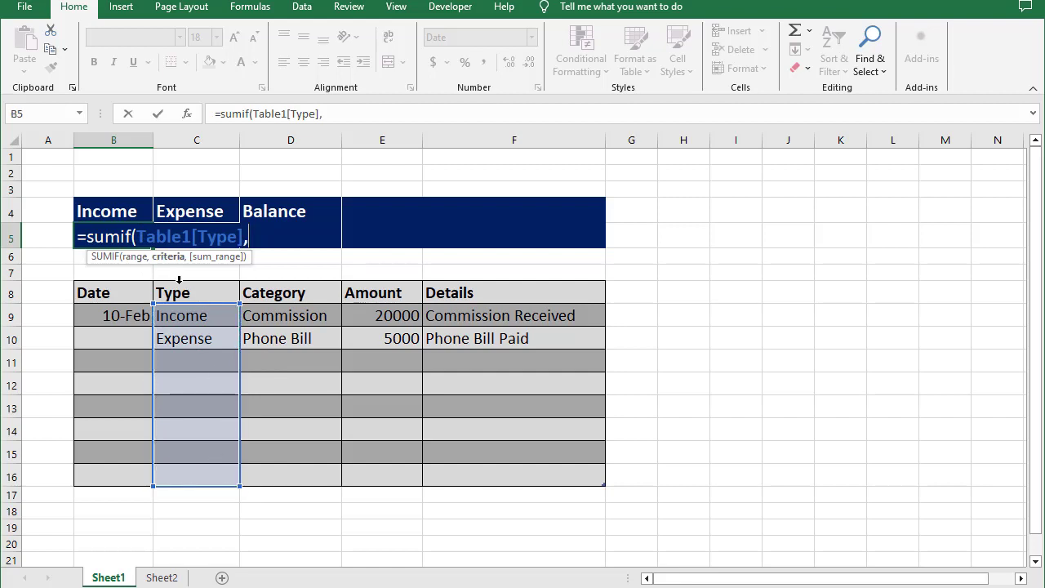
pyautogui.click(113, 211)
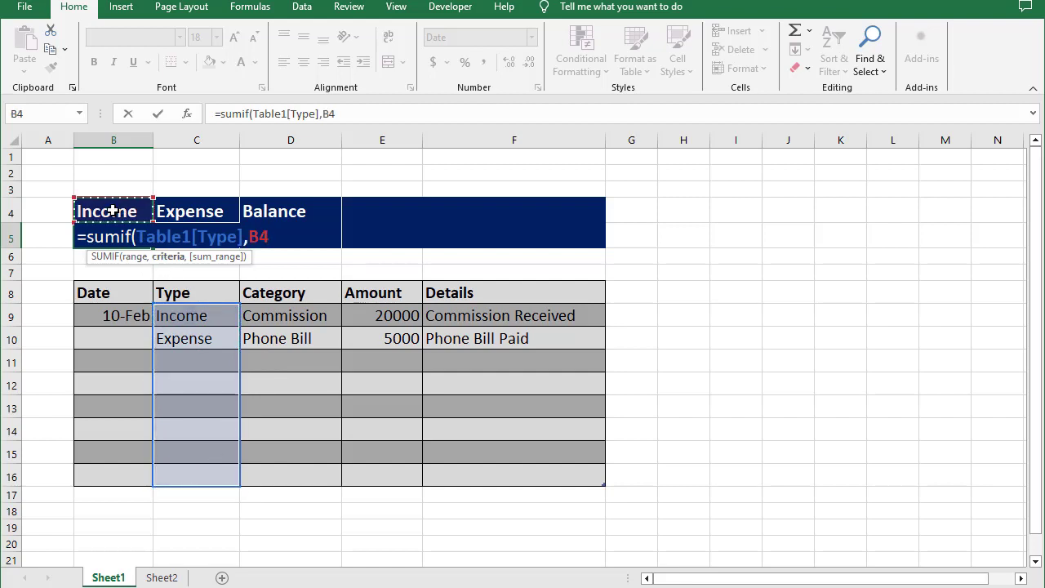
pyautogui.write(',')
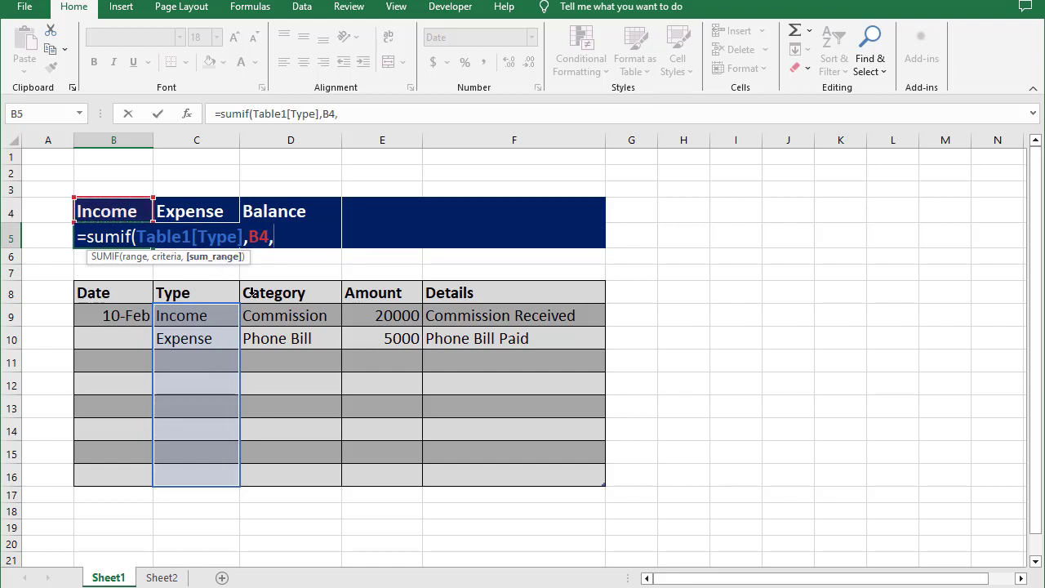
pyautogui.moveTo(391, 317); pyautogui.dragTo(398, 478)
pyautogui.write(')')
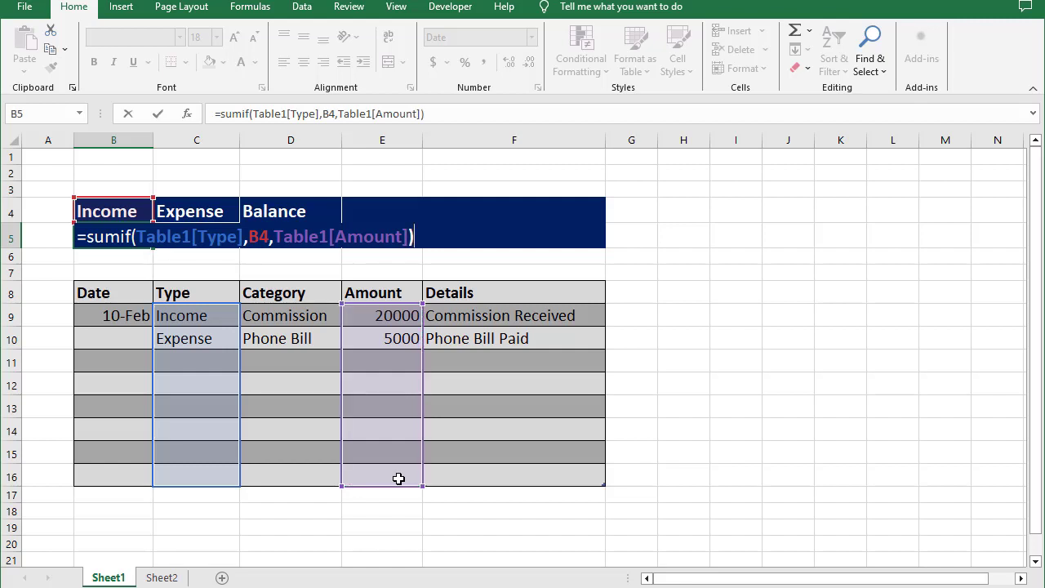
pyautogui.press('Return')
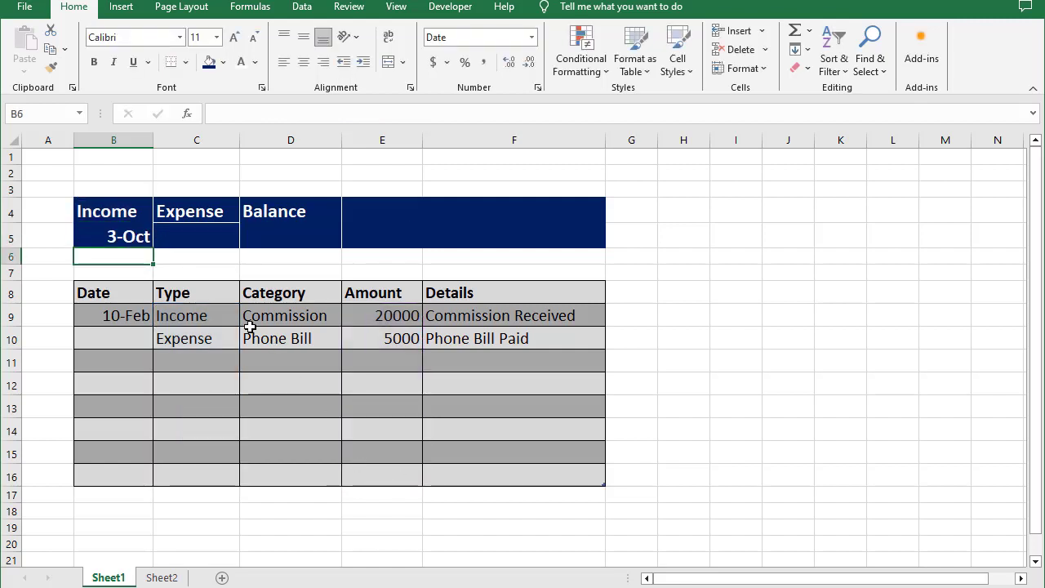
# - Set the number format of the Income total in cell B5 to General
pyautogui.click(133, 238)
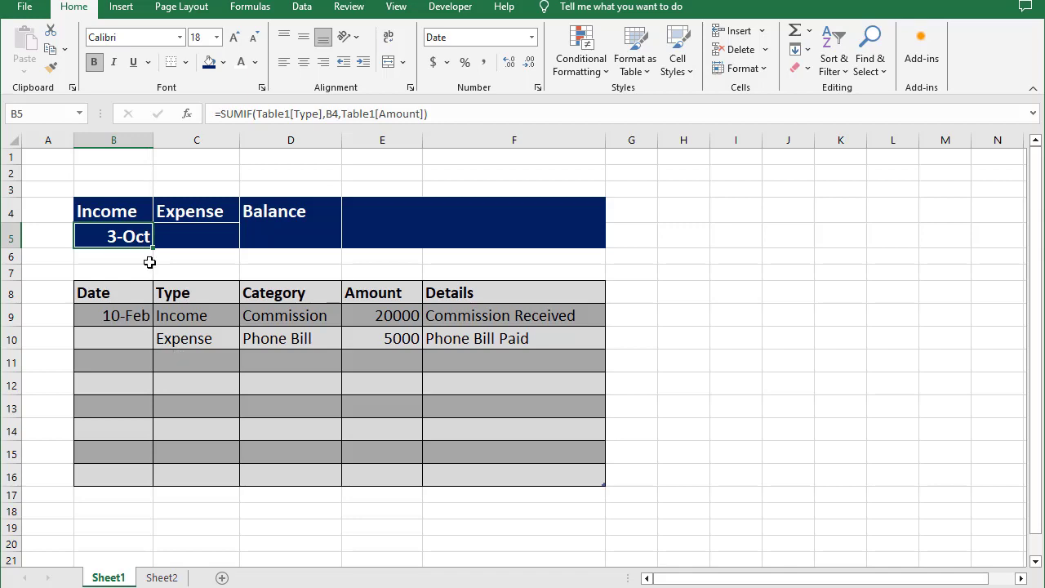
pyautogui.hotkey('ctrl', '1')
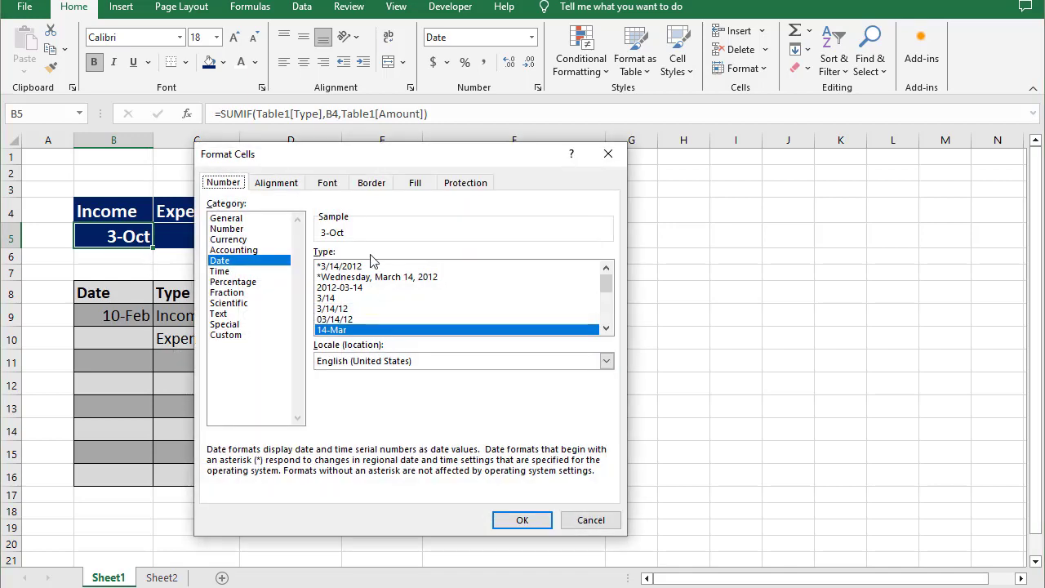
pyautogui.click(225, 219)
pyautogui.click(531, 520)
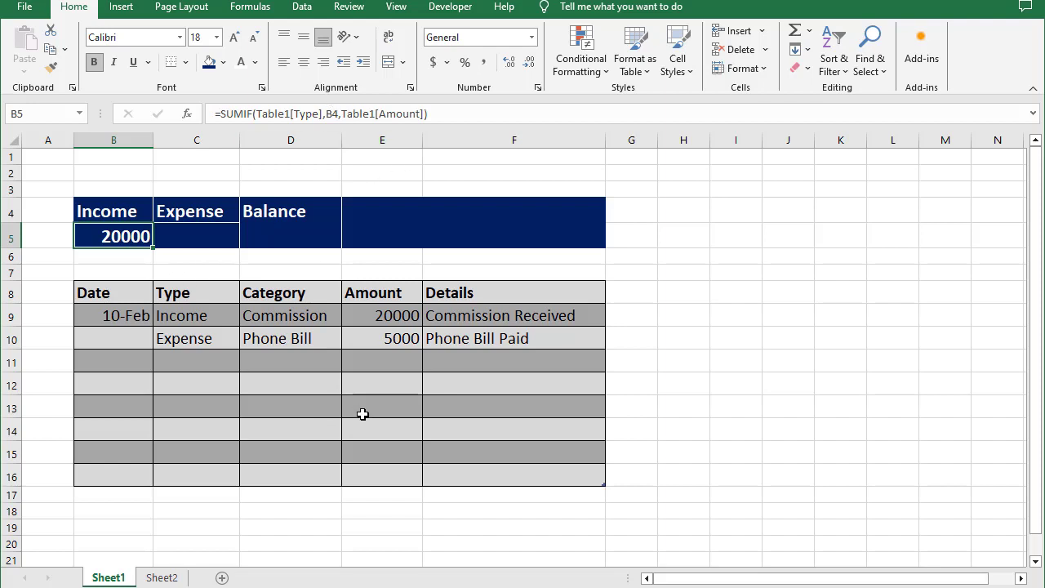
pyautogui.click(359, 415)
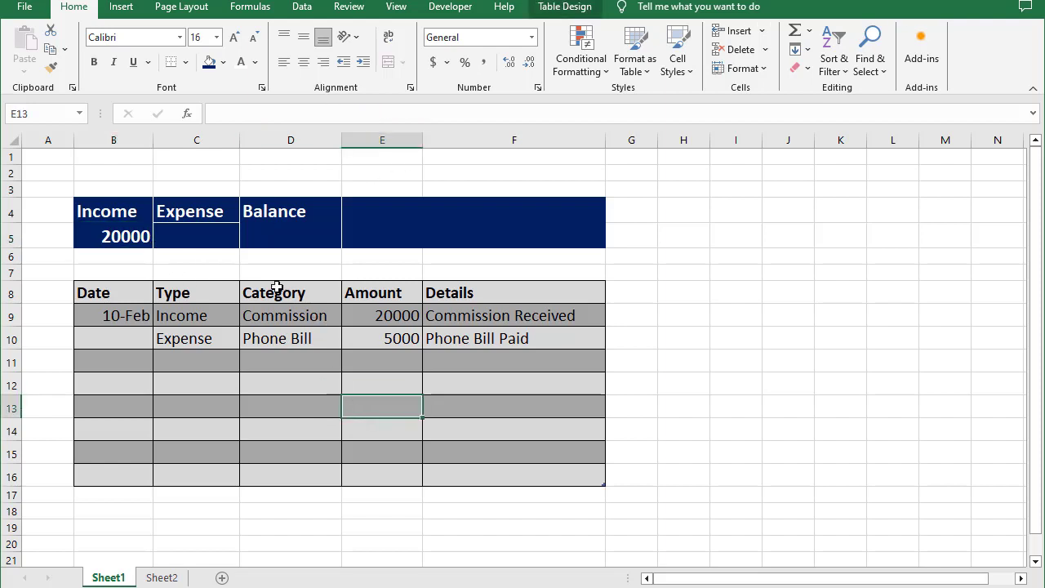
# - Total the expenses in cell C5 with the formula =SUMIF(Table1[Type],C4,Table1[Amount])
pyautogui.click(207, 237)
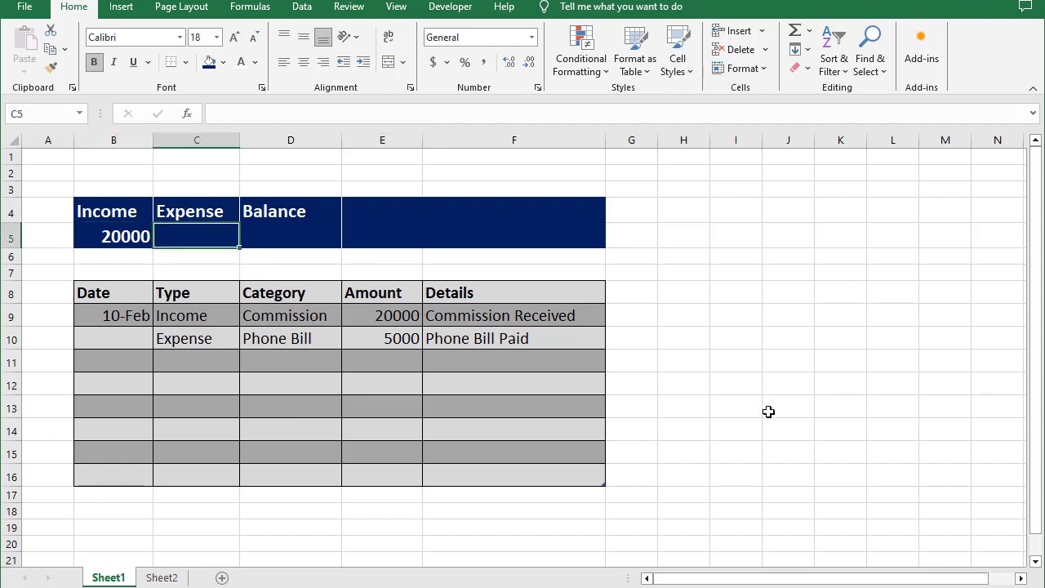
pyautogui.write('=s')
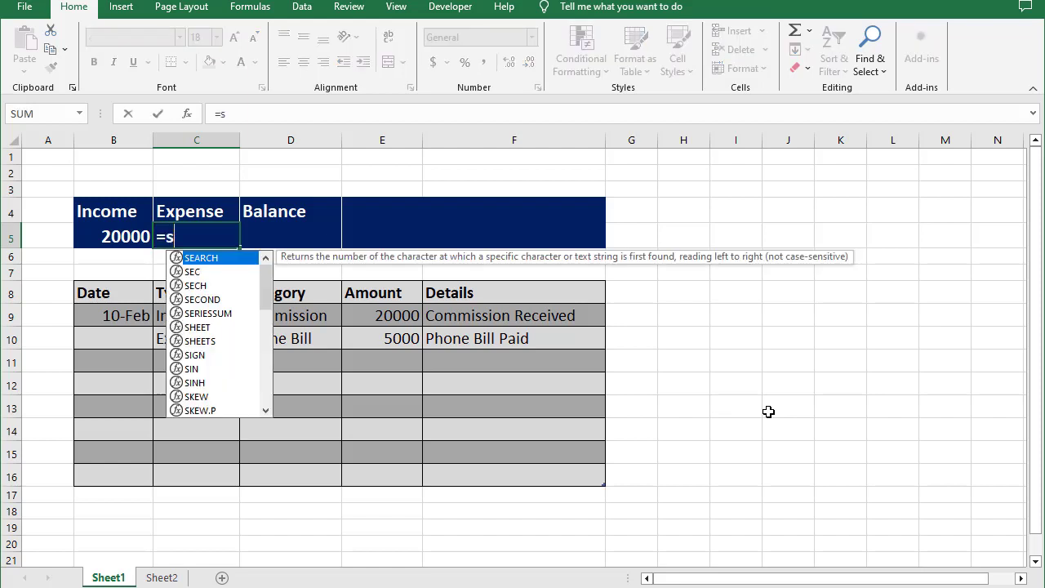
pyautogui.write('umif(')
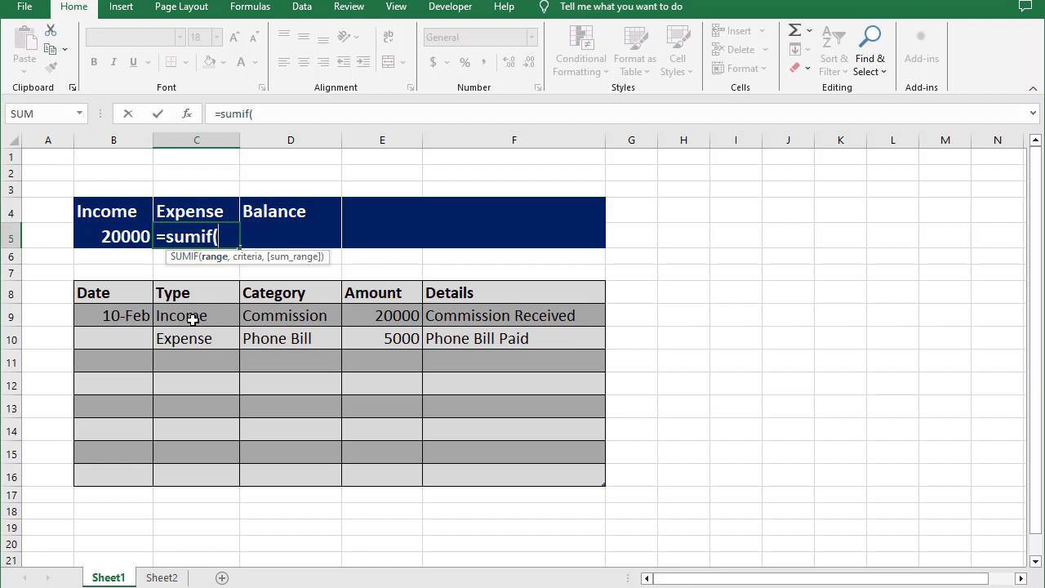
pyautogui.moveTo(188, 315); pyautogui.dragTo(201, 473)
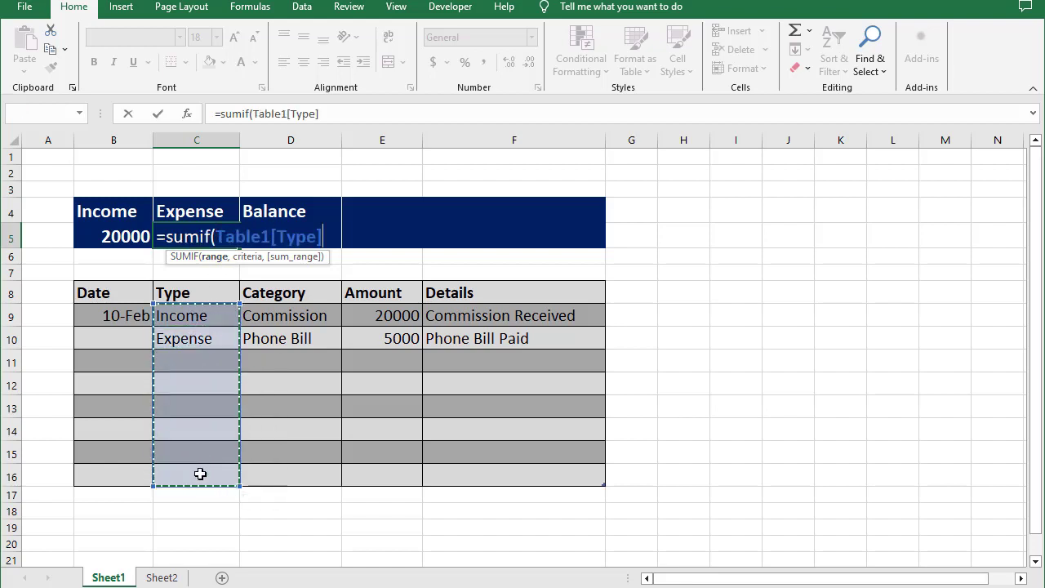
pyautogui.write(',')
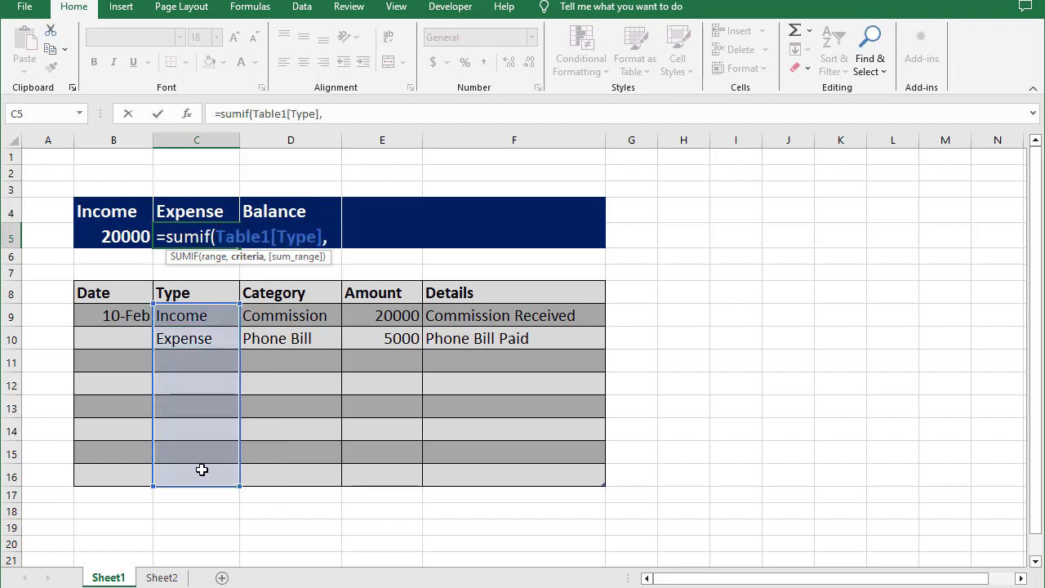
pyautogui.click(192, 209)
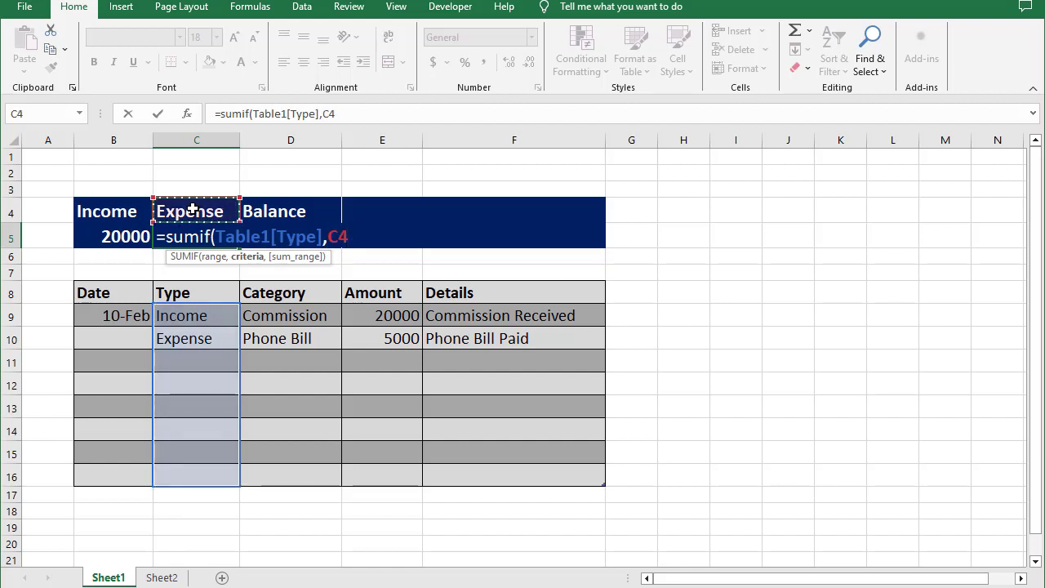
pyautogui.write(',')
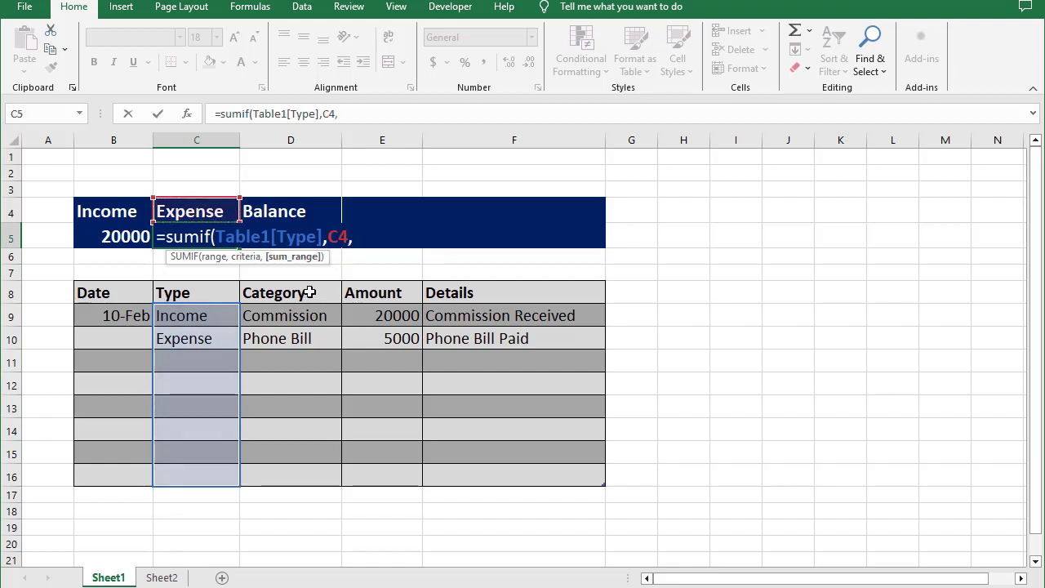
pyautogui.moveTo(381, 312); pyautogui.dragTo(406, 474)
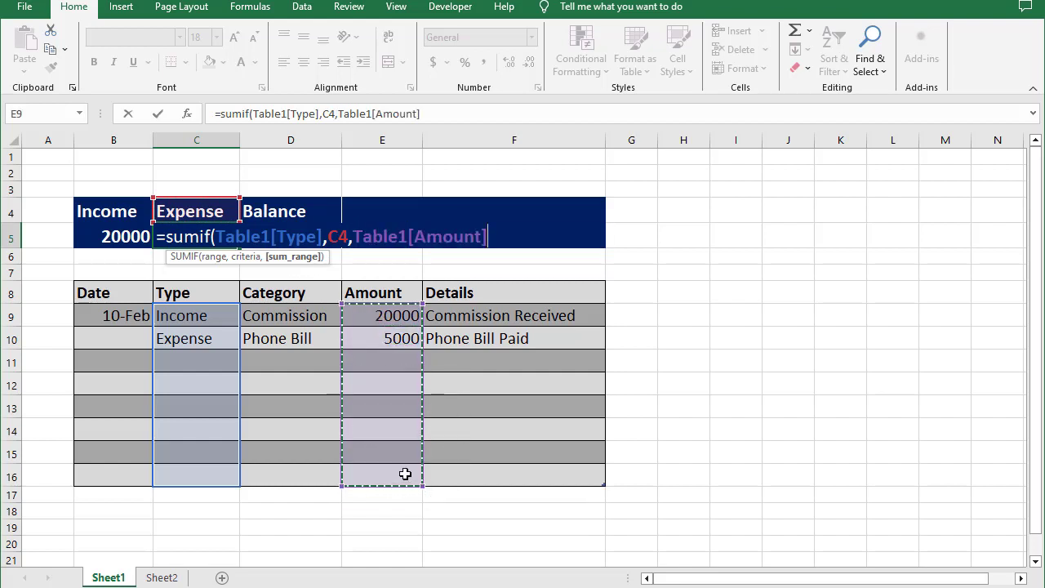
pyautogui.write(')')
pyautogui.press('Return')
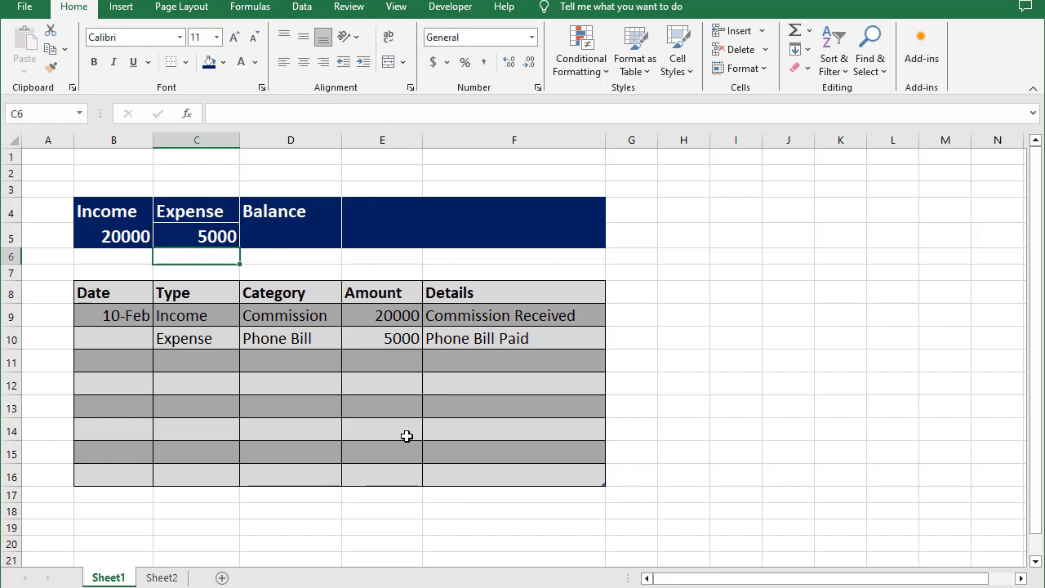
pyautogui.click(220, 237)
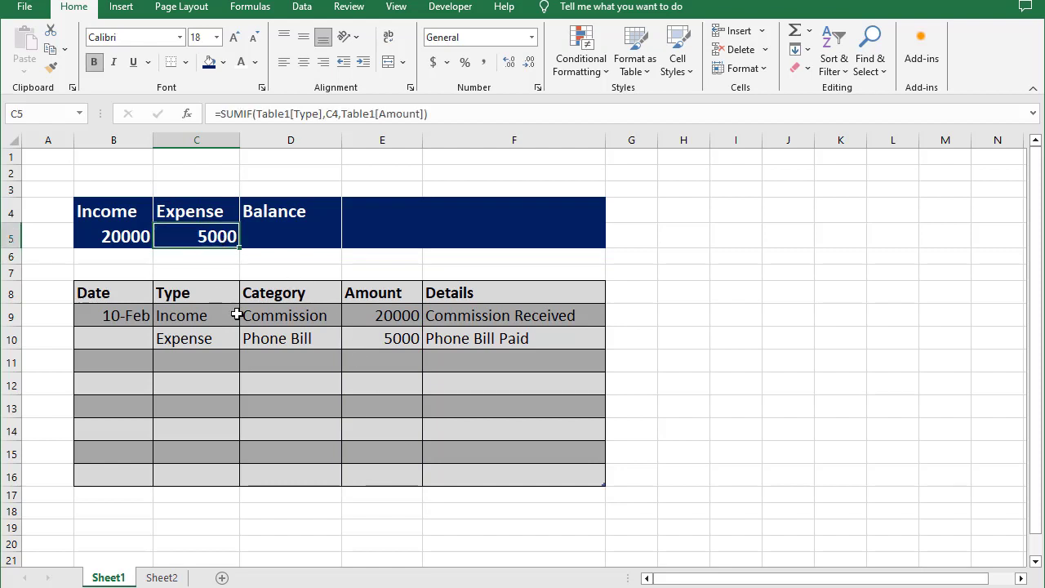
# - Calculate the balance in cell D5 by subtracting expenses from income with the formula =B5-C5
pyautogui.click(285, 239)
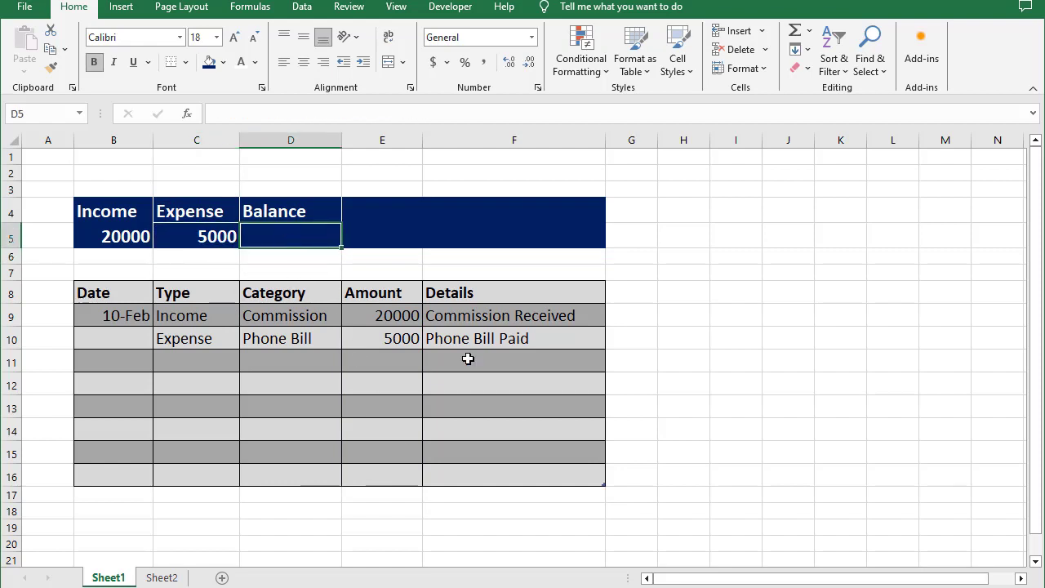
pyautogui.write('=')
pyautogui.click(116, 236)
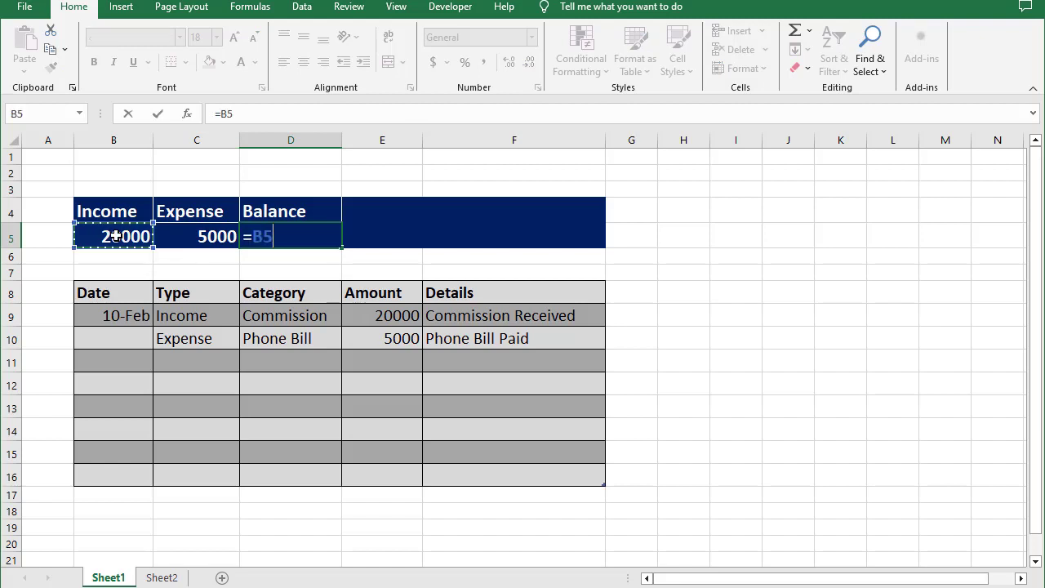
pyautogui.write('-')
pyautogui.click(188, 237)
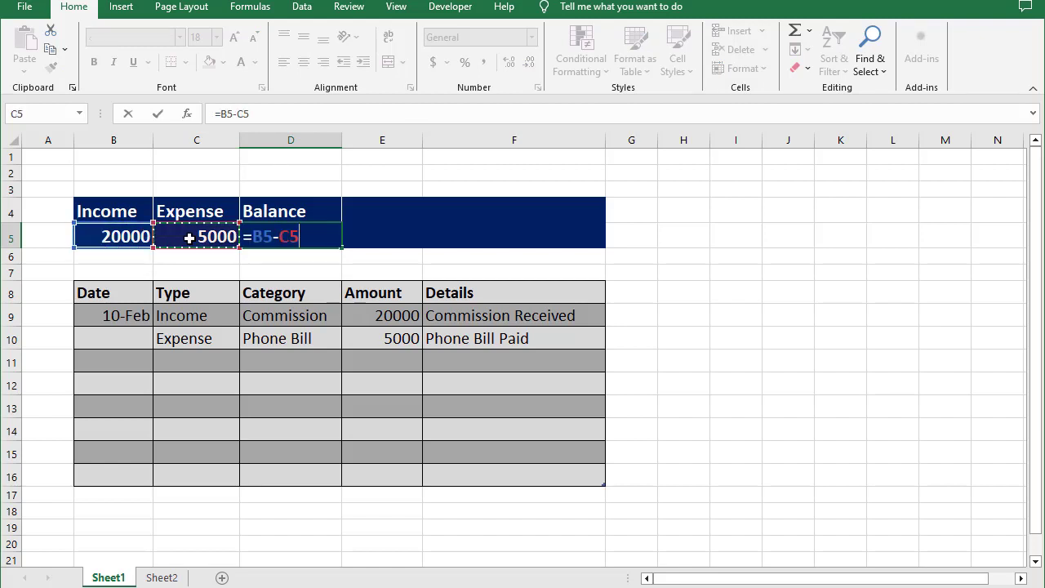
pyautogui.press('Return')
pyautogui.click(303, 410)
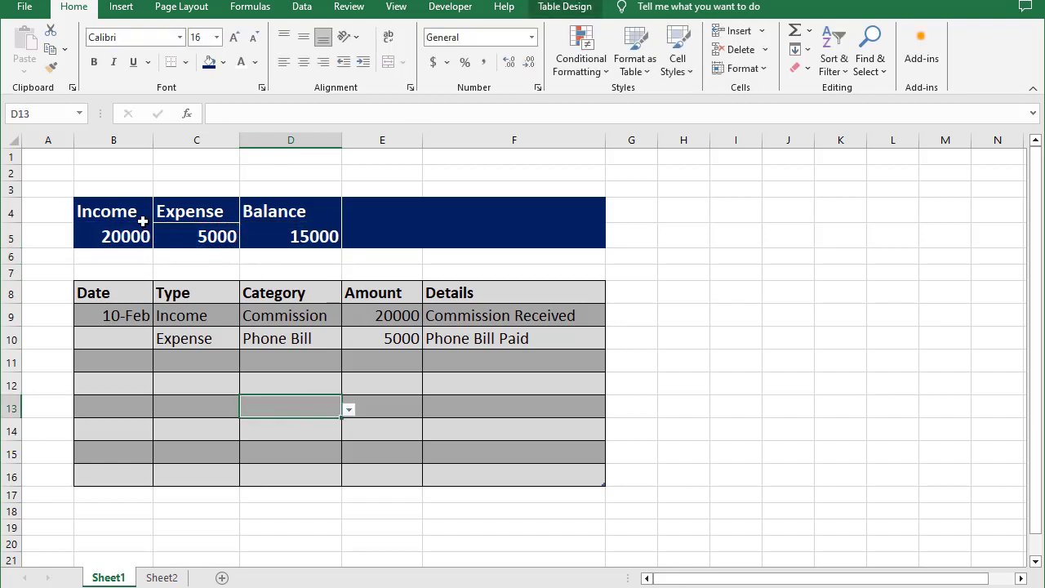
# - Center the Income, Expense and Balance headings and their totals horizontally in cells B4:D5
pyautogui.moveTo(95, 211); pyautogui.dragTo(290, 236)
pyautogui.click(303, 64)
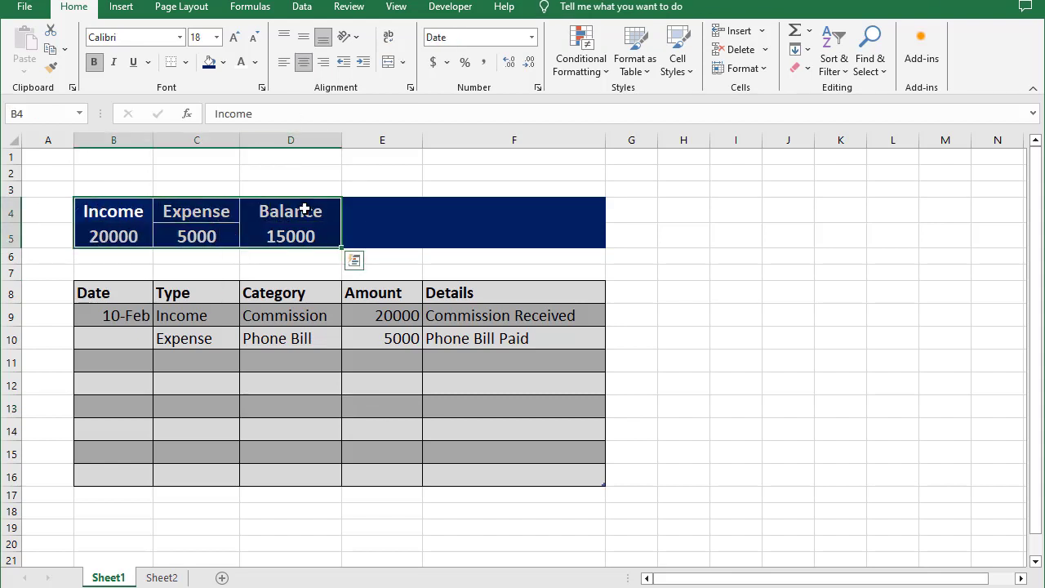
pyautogui.click(309, 290)
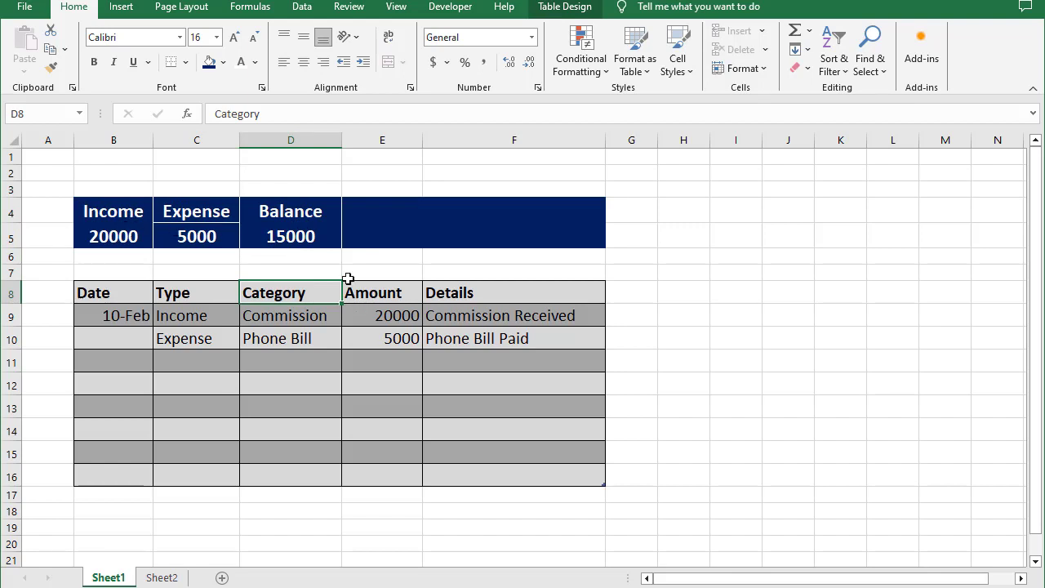
pyautogui.click(377, 364)
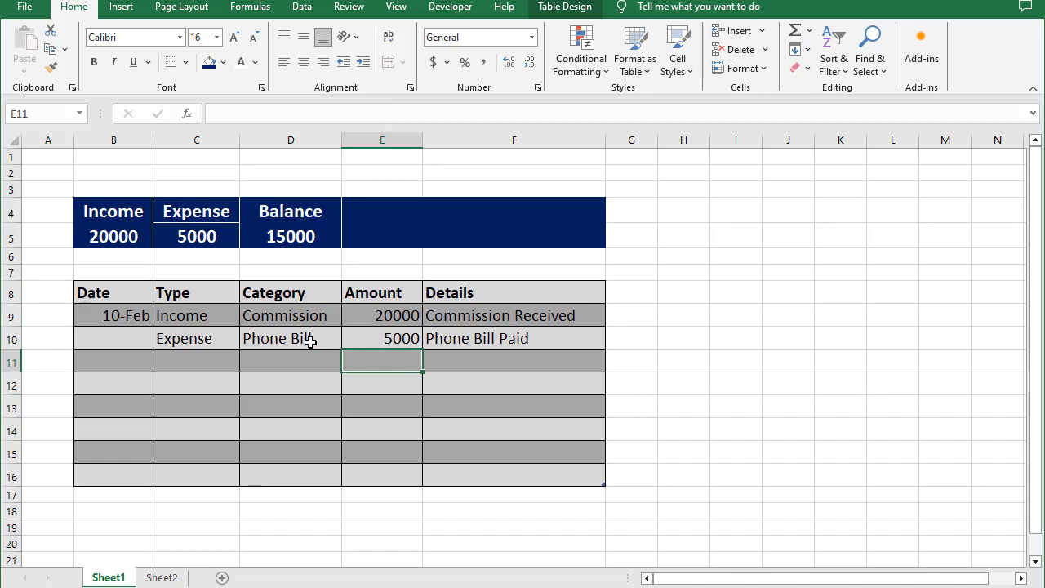
pyautogui.click(299, 360)
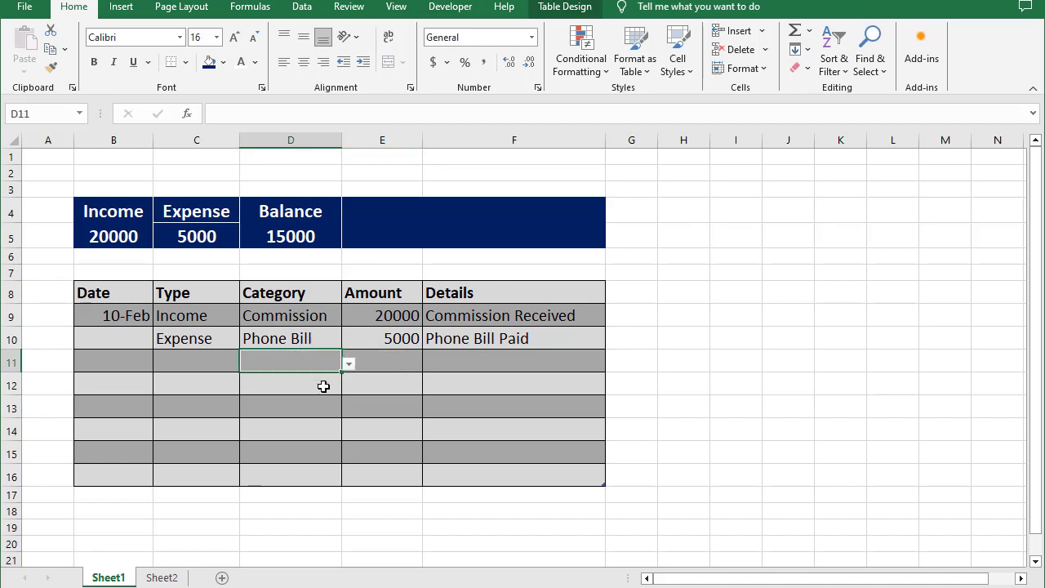